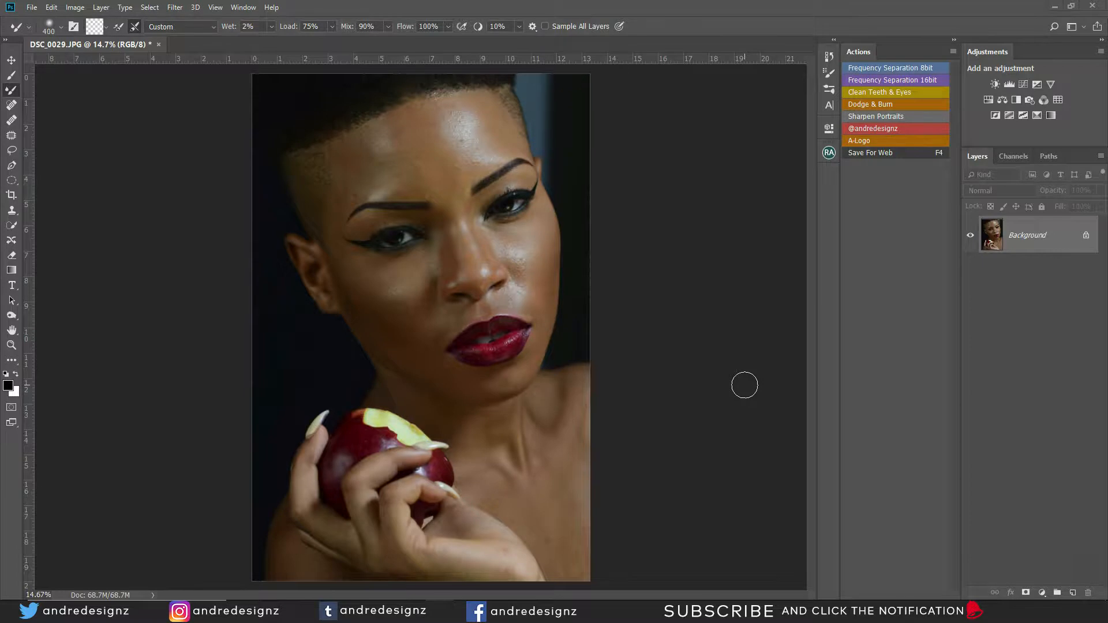
scroll(383, 230, "up", 11)
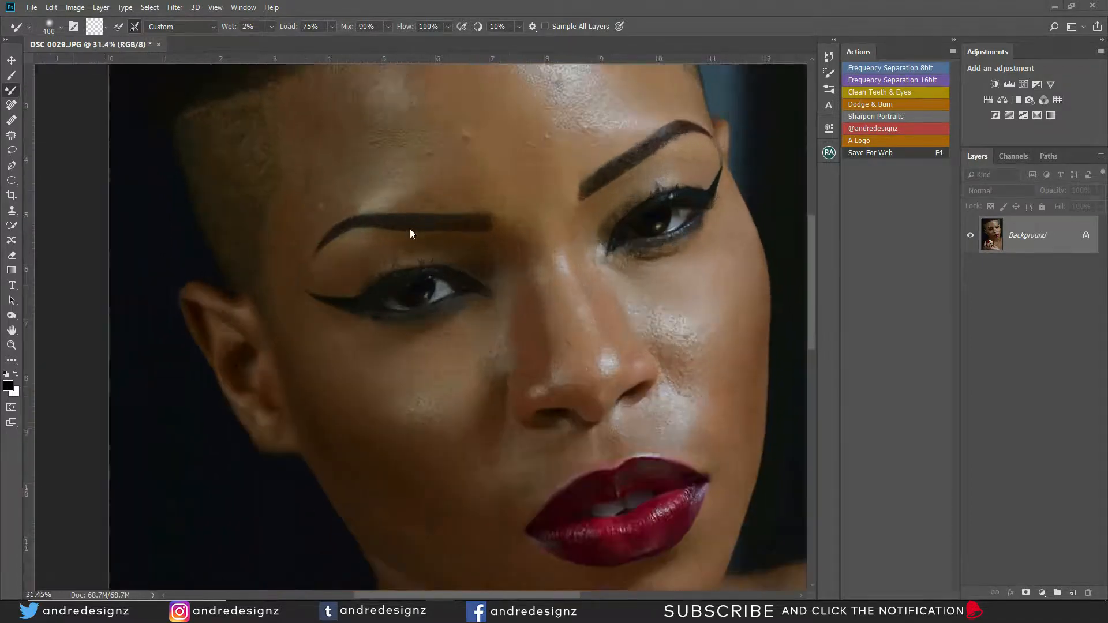
scroll(439, 315, "up", 1)
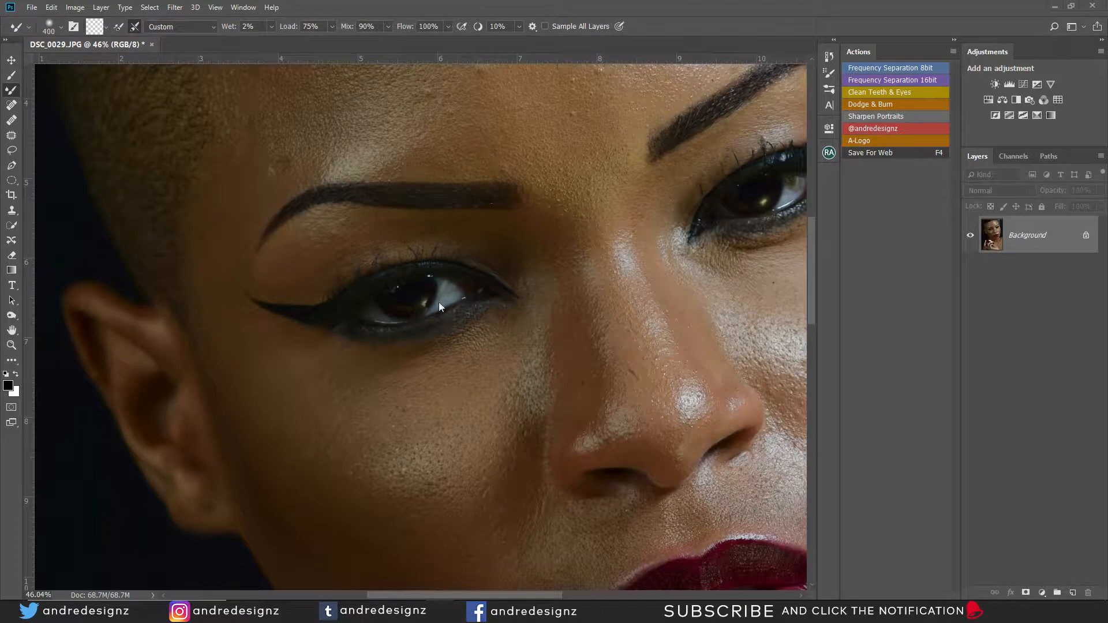
scroll(381, 294, "down", 12)
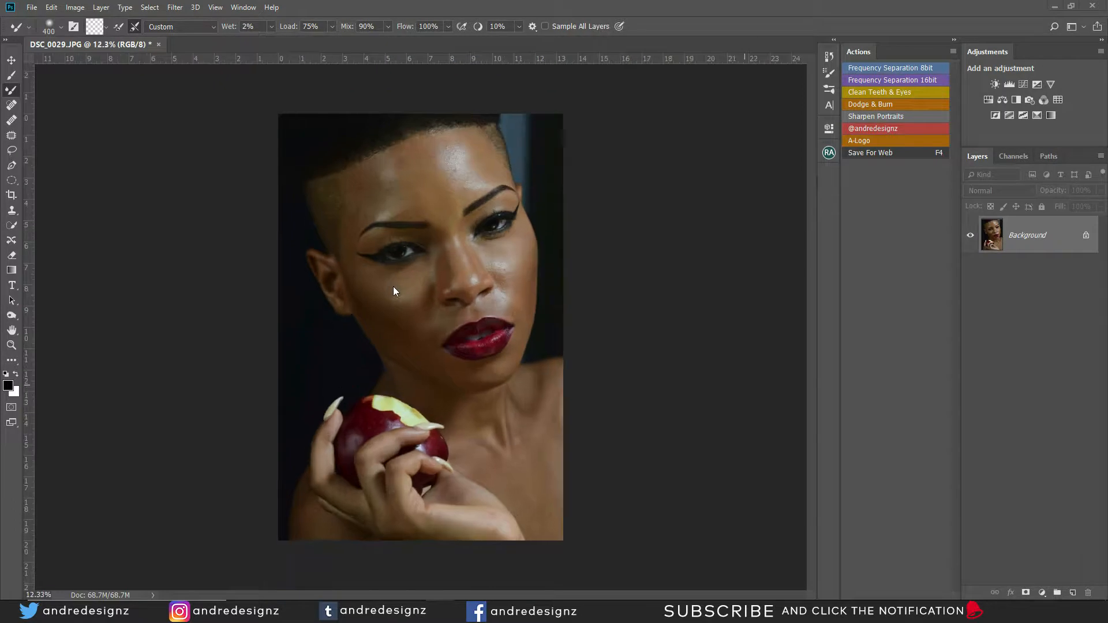
scroll(395, 279, "up", 1)
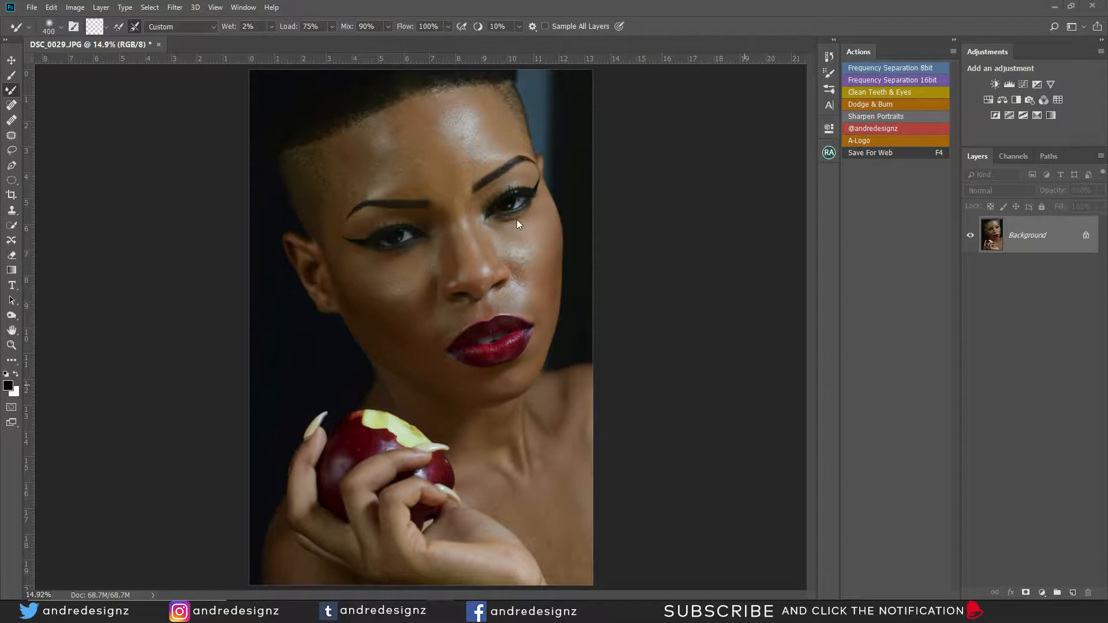
scroll(665, 226, "down", 1)
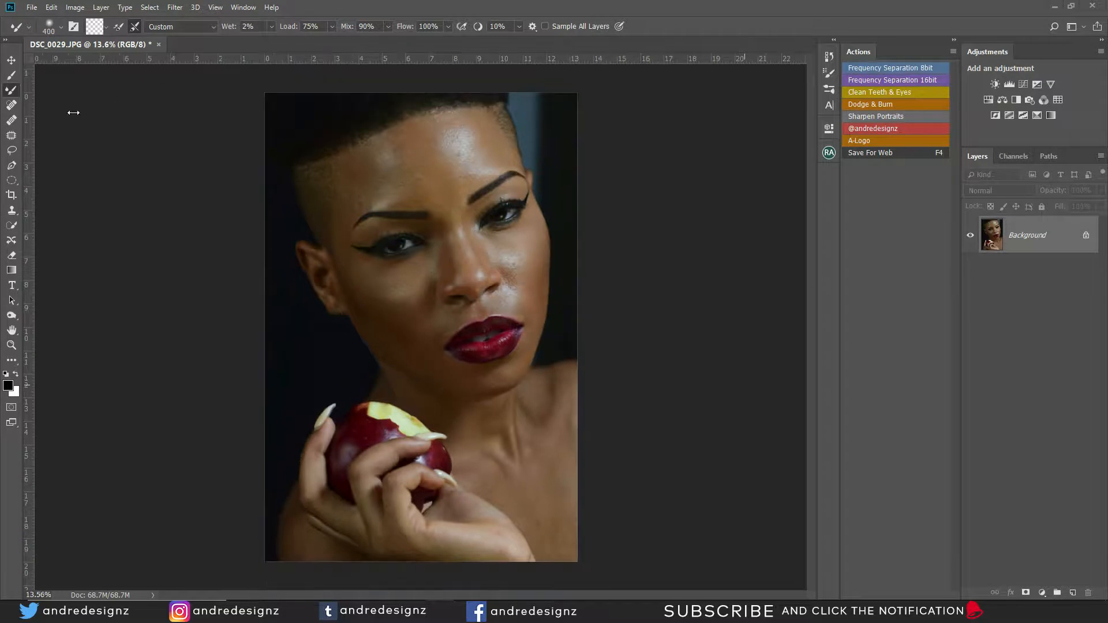
Crop the portrait to the 4:5 (8:10) ratio, framing the face and the hand holding the apple
left_click(11, 196)
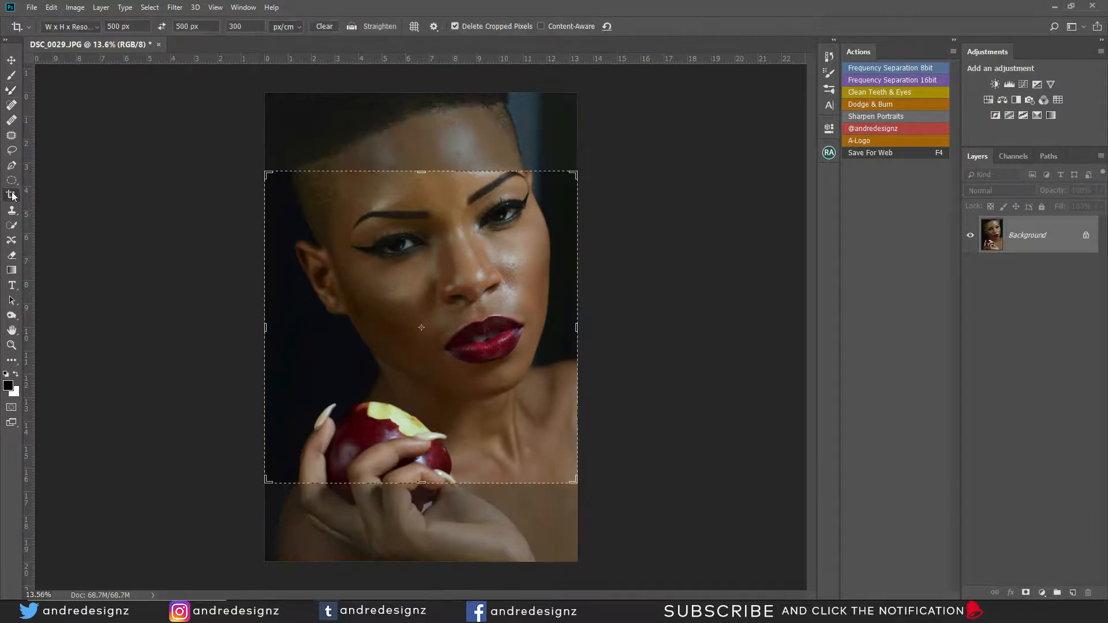
left_click(97, 26)
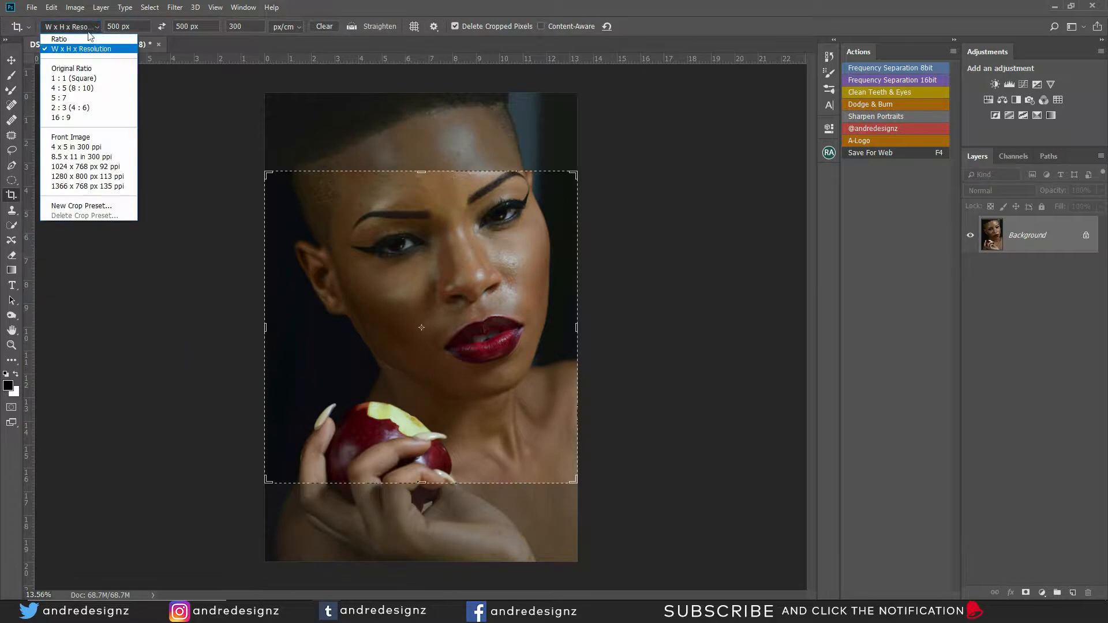
left_click(90, 89)
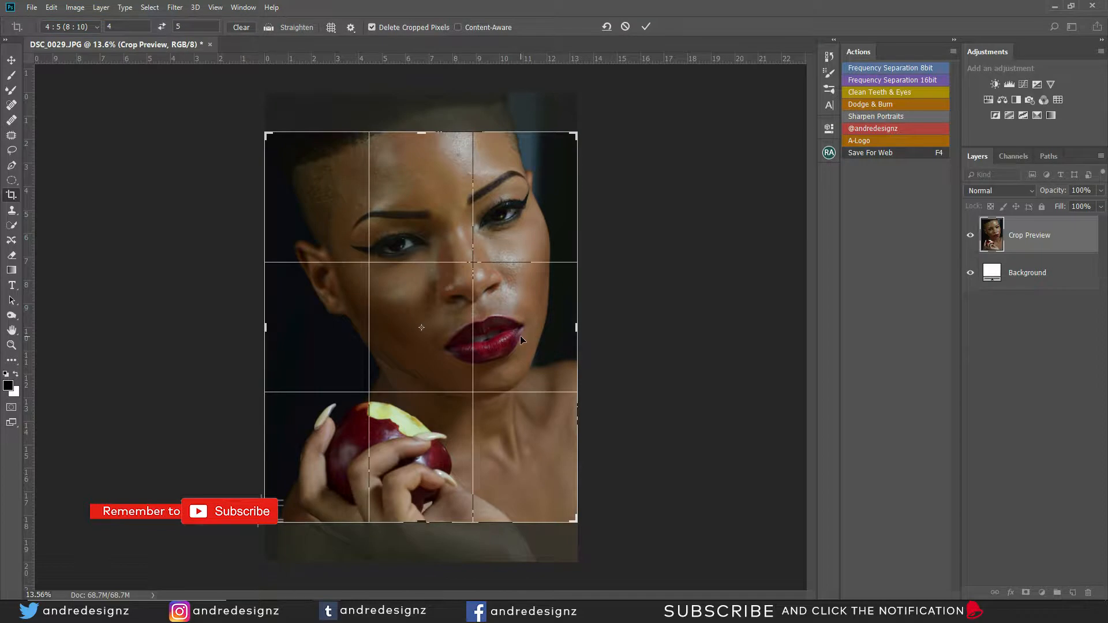
left_click_drag(521, 335, 519, 328)
key("Return")
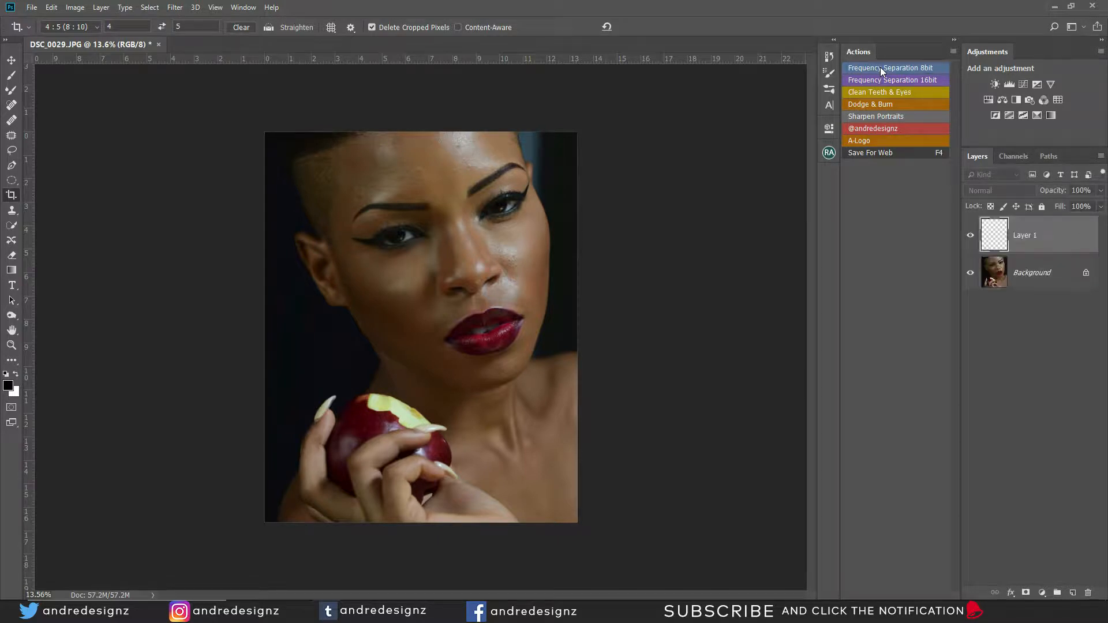
Run the Frequency Separation 8bit action, accepting a Gaussian Blur radius of 10 pixels for the Low Frequency layer
left_click(880, 67)
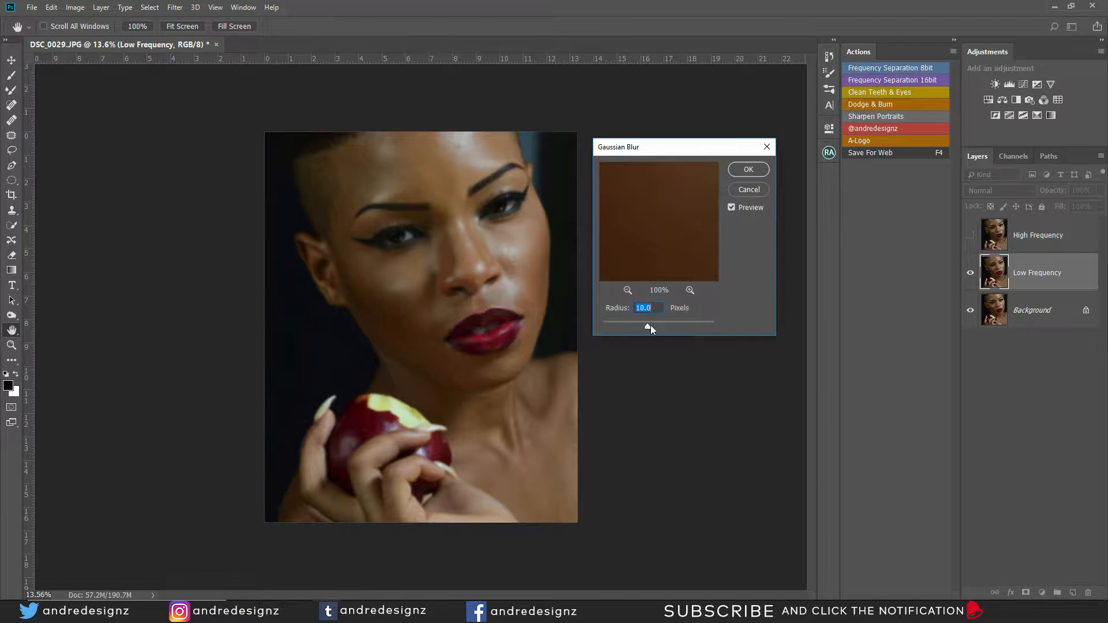
left_click_drag(649, 327, 649, 333)
left_click(749, 171)
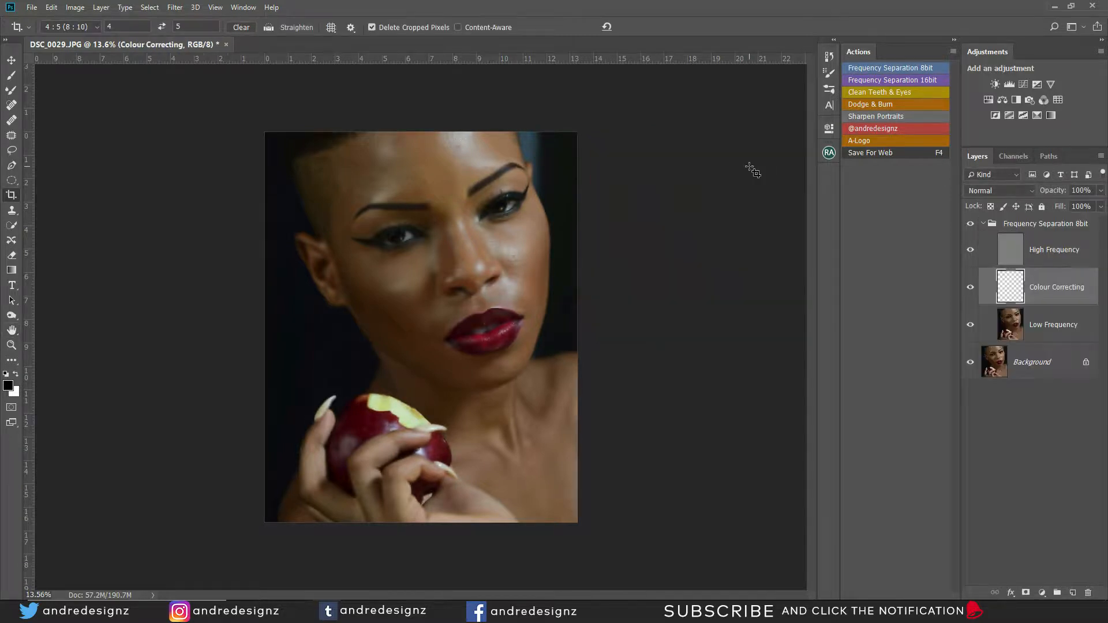
Blend the skin tones across the face on the Low Frequency layer with the Mixer Brush, varying its size between areas and ending at 300
left_click(12, 91)
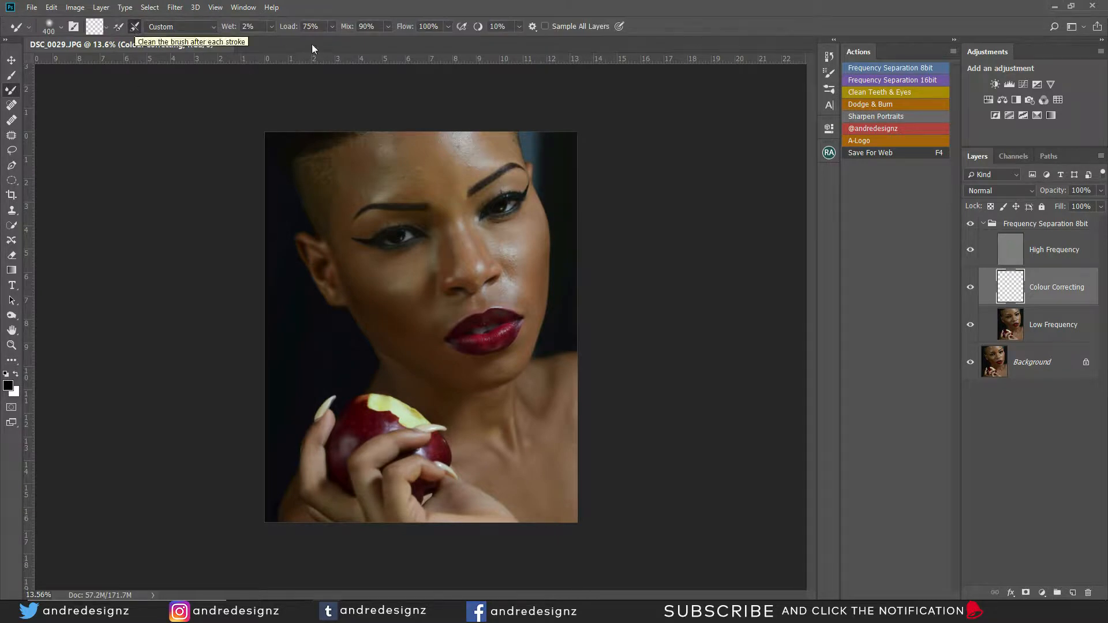
left_click(1046, 337)
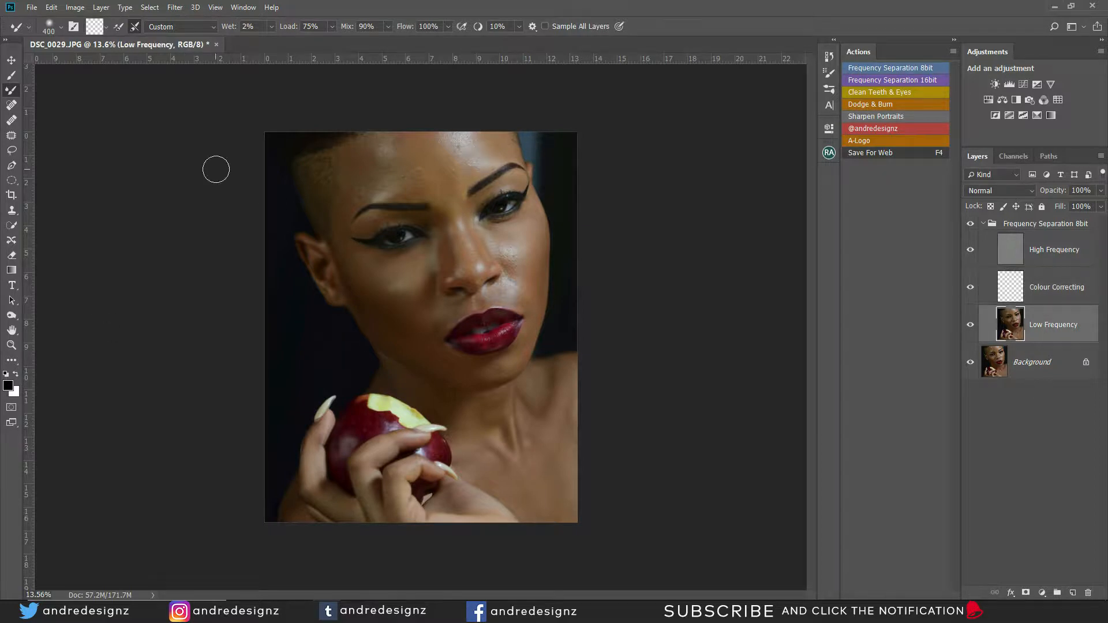
scroll(388, 179, "up", 3)
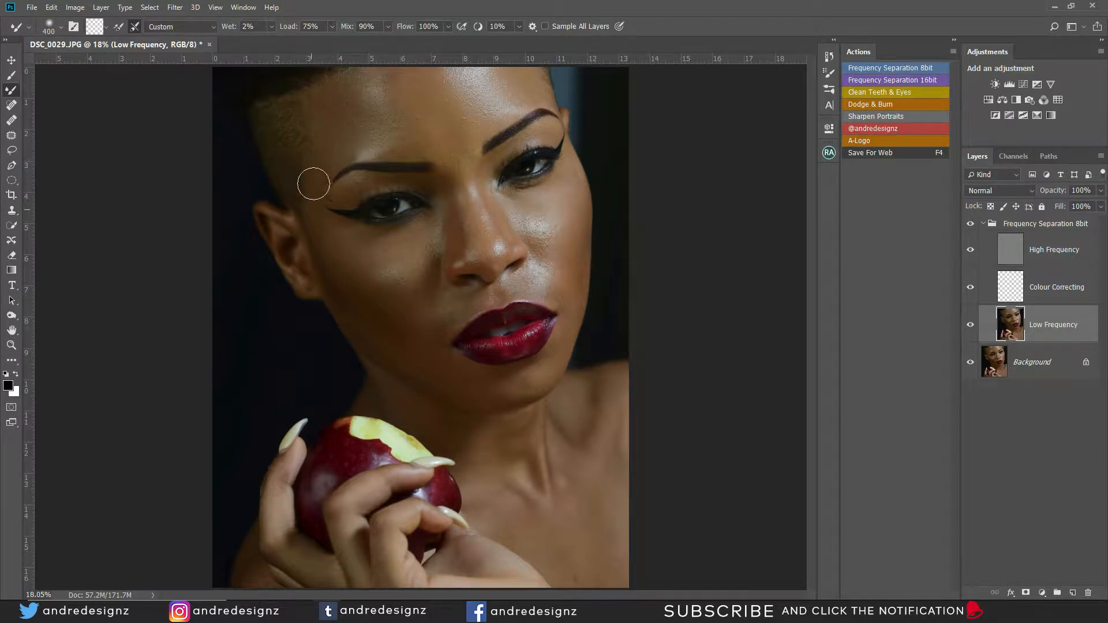
key("bracketleft")
key("bracketleft")
key("bracketright")
key("bracketright")
key("bracketright")
key("bracketleft")
key("bracketleft")
key("bracketright")
key("bracketright")
key("bracketleft")
key("bracketleft")
key("bracketleft")
key("bracketright")
key("bracketleft")
key("bracketleft")
key("bracketright")
key("bracketright")
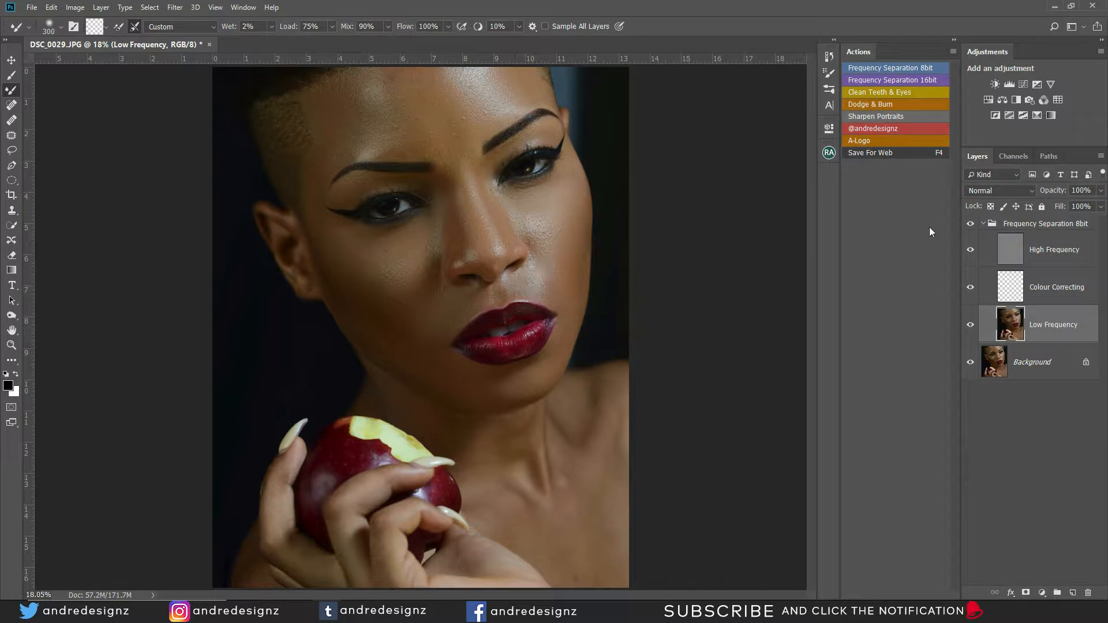
Compare the skin with and without the smoothing by toggling the visibility of the Frequency Separation 8bit group
left_click(971, 225)
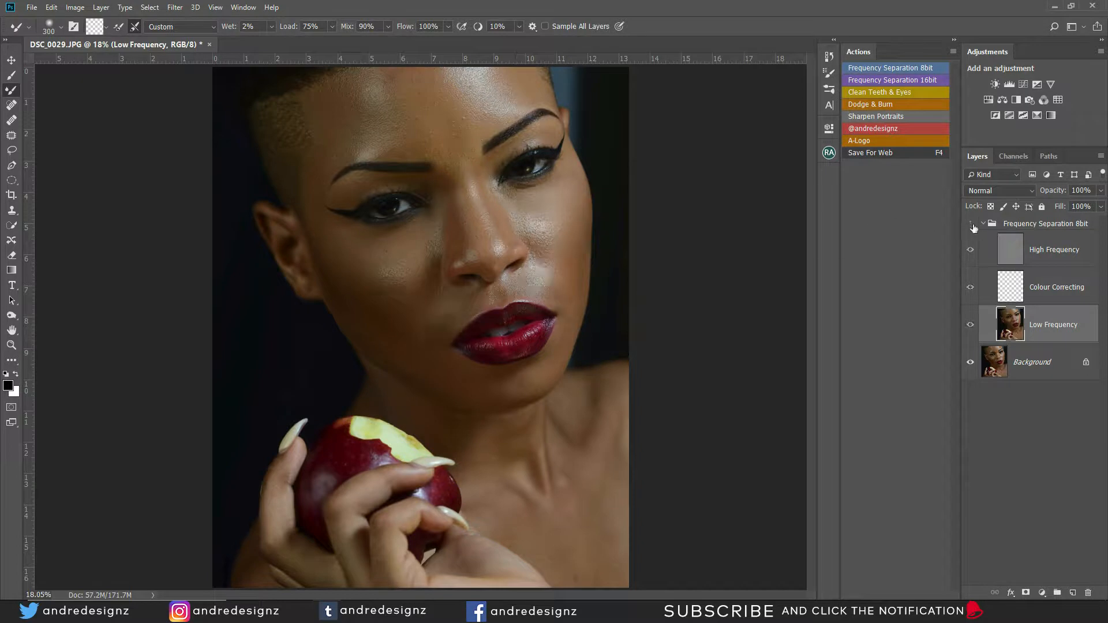
left_click(970, 225)
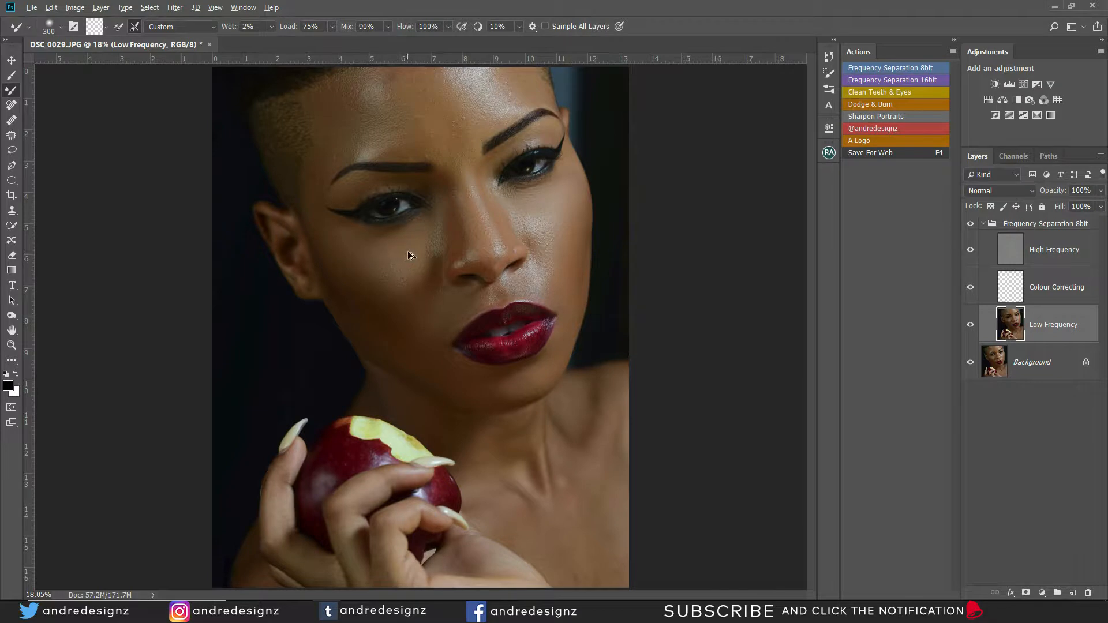
key("ctrl+alt+z")
left_click(972, 225)
left_click(974, 228)
Clone clean skin texture over the forehead and temple blemishes on the High Frequency layer with the Clone Stamp at size 175
left_click(1012, 251)
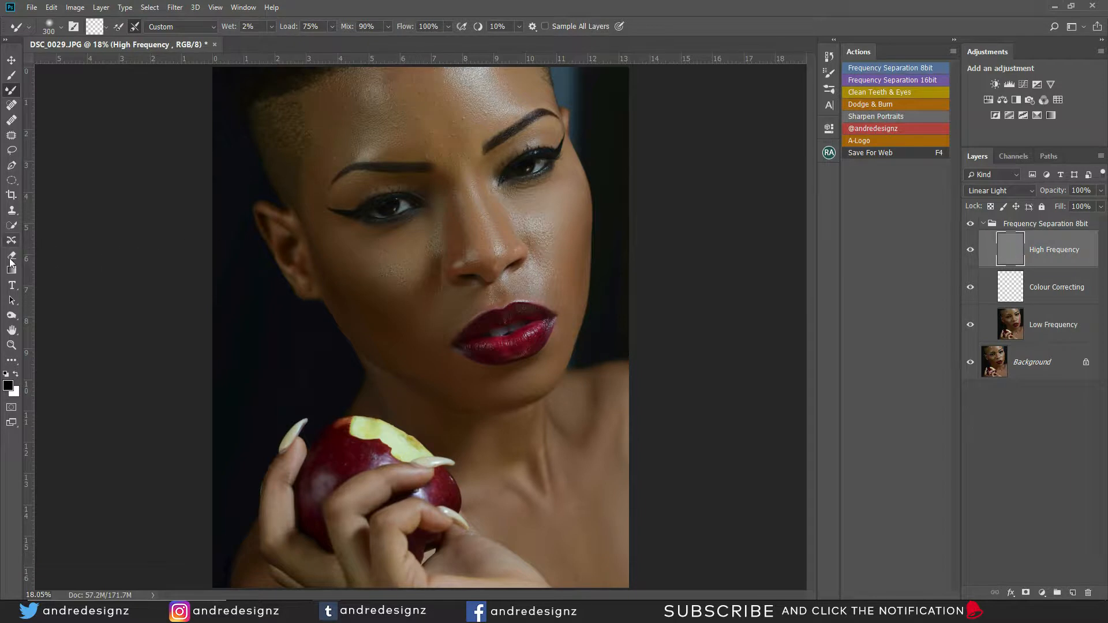
left_click(11, 212)
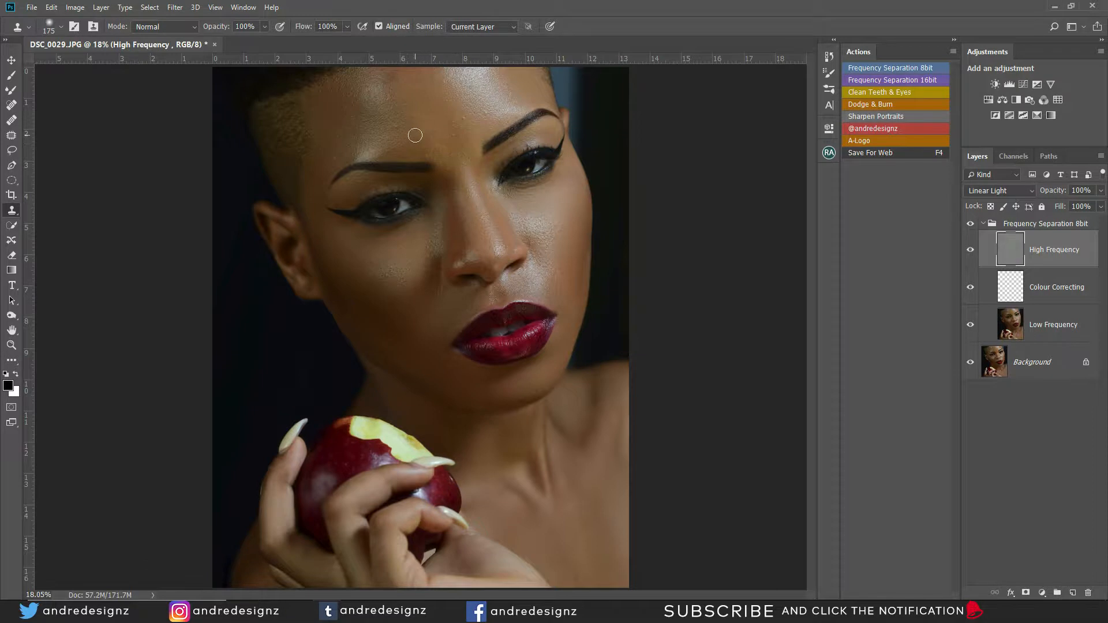
left_click(467, 122, "alt")
left_click(490, 113, "alt")
left_click(448, 109)
left_click(331, 98, "alt")
left_click(338, 91, "alt")
left_click_drag(332, 82, 326, 83)
Clone out the uneven texture on the cheek, beside the nose and on the lips, undoing the stroke below the chin
left_click(412, 294, "alt")
left_click(393, 300)
left_click(400, 291, "alt")
left_click_drag(396, 313, 391, 313)
left_click(413, 256)
left_click(392, 268)
left_click(386, 275)
left_click(455, 243)
left_click_drag(524, 410, 542, 412)
key("ctrl+z")
left_click_drag(500, 328, 507, 322)
Compare the retouched portrait with the original by isolating the Background layer and restoring the others
left_click(970, 364, "alt")
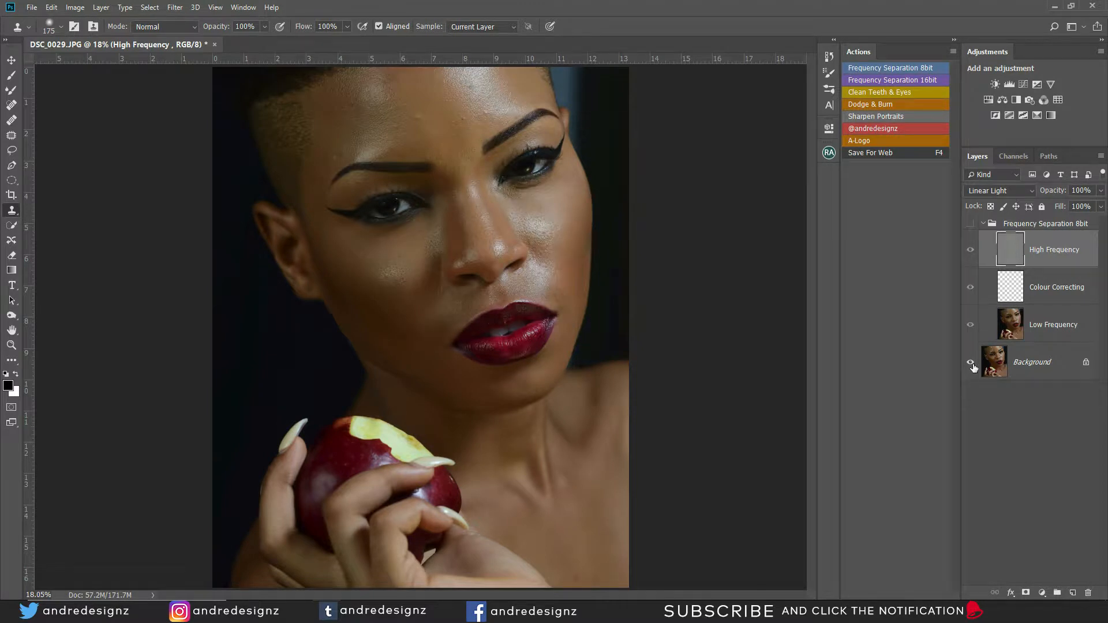
left_click(972, 365, "alt")
left_click(972, 367, "alt")
left_click(971, 369, "alt")
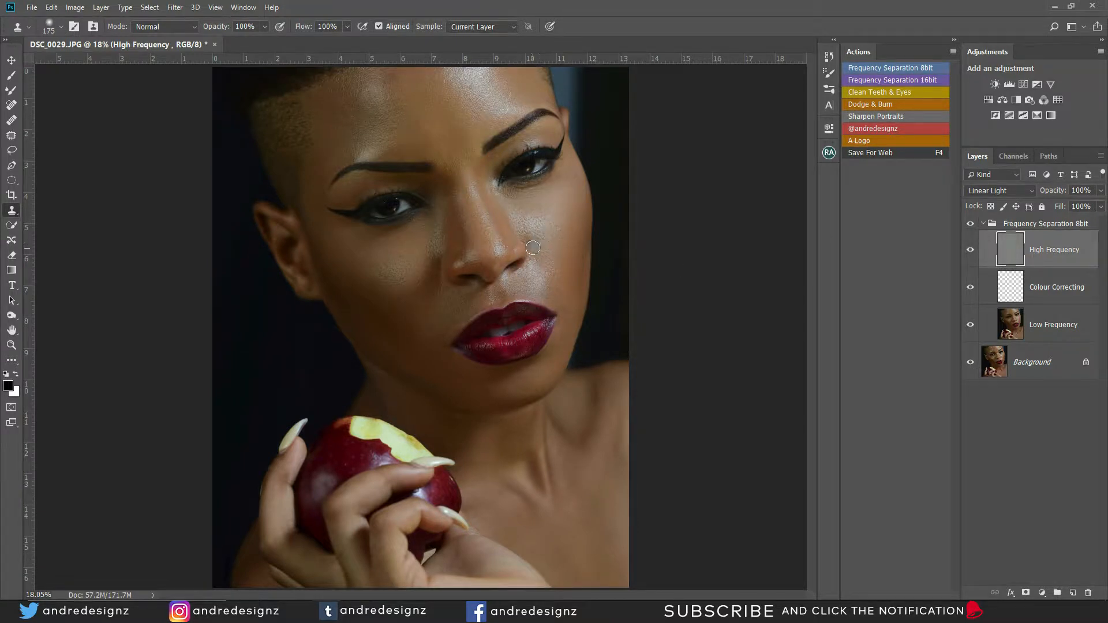
Collapse the Frequency Separation 8bit group, run the Dodge & Burn action, and dock the floating document window again
left_click(983, 225)
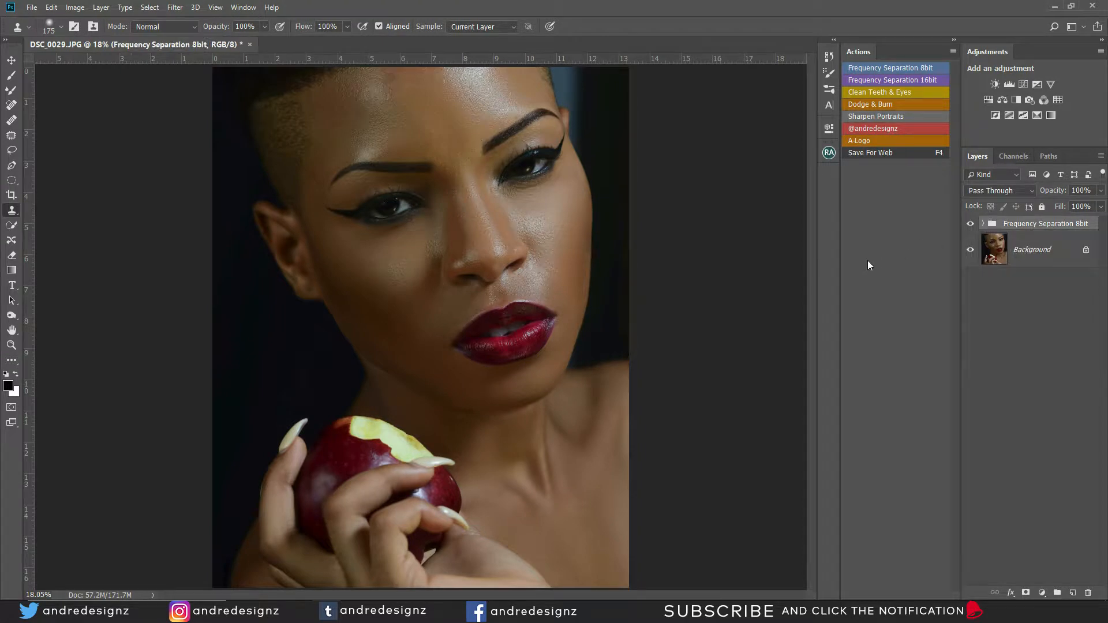
left_click(883, 104)
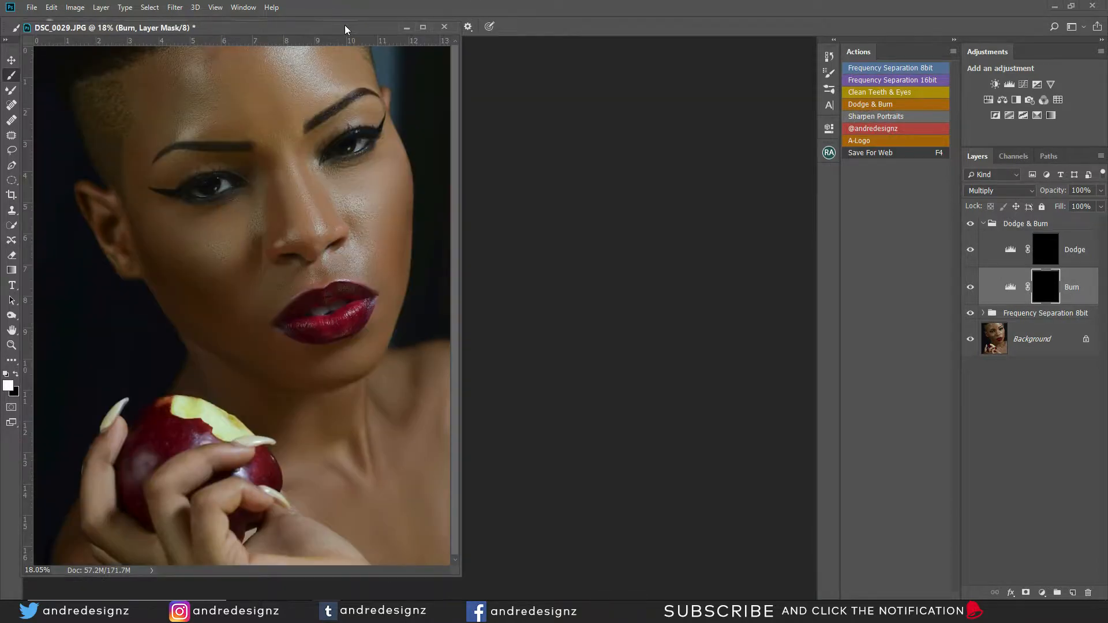
left_click_drag(344, 26, 422, 39)
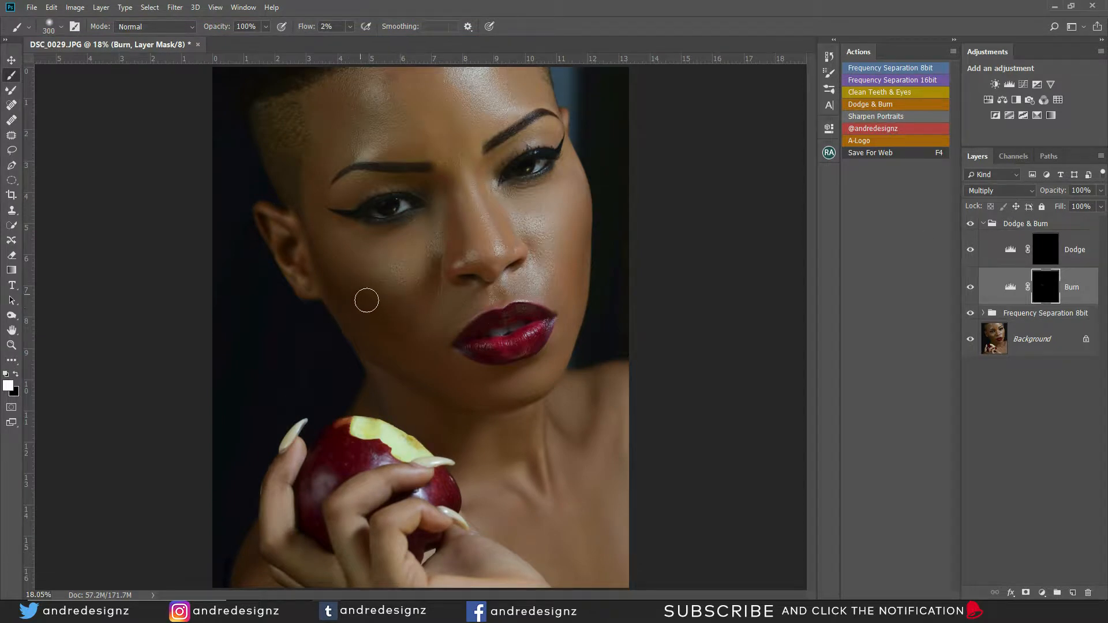
Darken the cheek contour and the side of the nose by painting white on the Burn mask at 2% flow, resizing the brush as needed
mouse_move(369, 305)
left_mouse_down()
mouse_move(361, 334)
mouse_move(379, 354)
mouse_move(326, 223)
mouse_move(458, 245)
mouse_move(433, 264)
mouse_move(428, 289)
mouse_move(450, 189)
mouse_move(449, 219)
mouse_move(446, 174)
mouse_move(490, 189)
mouse_move(504, 215)
mouse_move(483, 195)
mouse_move(492, 214)
mouse_move(488, 180)
mouse_move(507, 231)
mouse_move(474, 220)
mouse_move(473, 198)
mouse_move(464, 208)
left_mouse_up()
key("bracketleft")
key("bracketleft")
key("bracketleft")
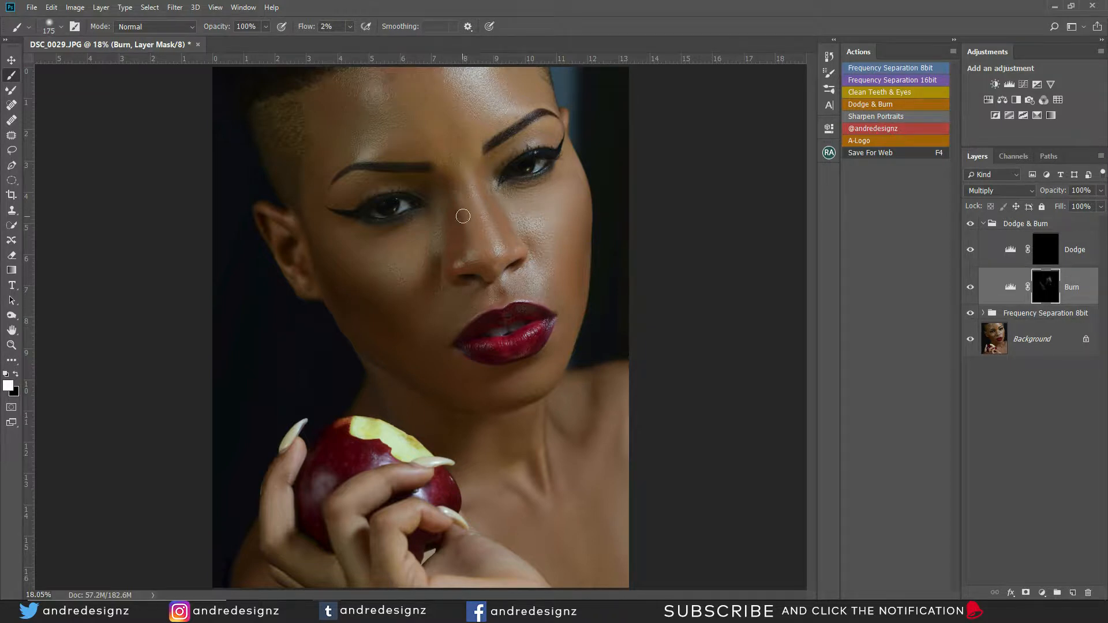
key("bracketright")
key("bracketright")
key("bracketright")
right_click(575, 290)
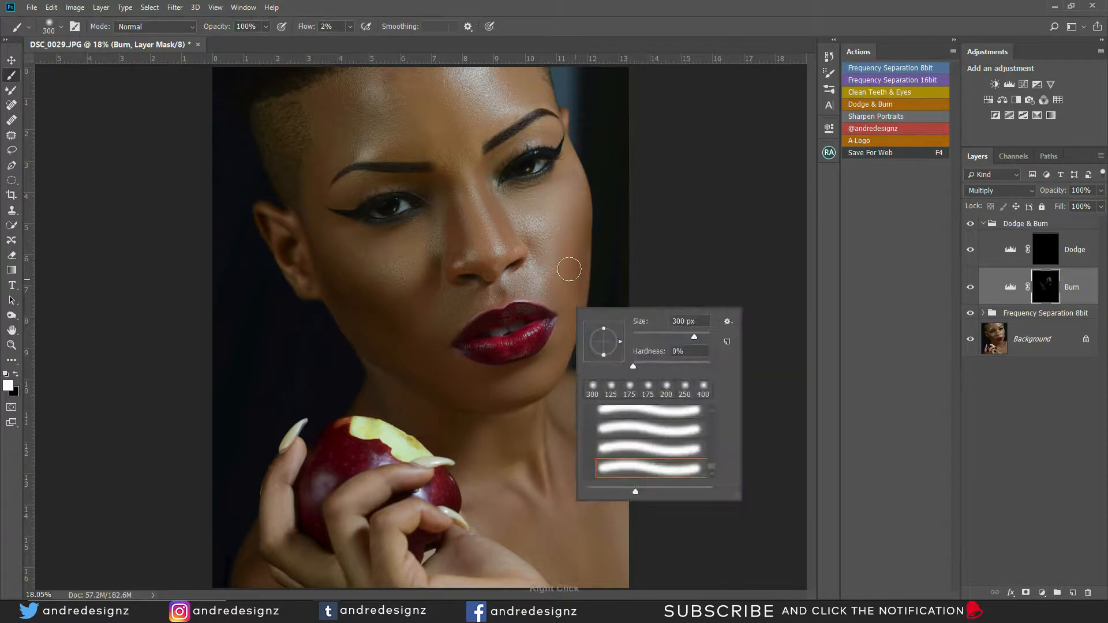
left_click(744, 64)
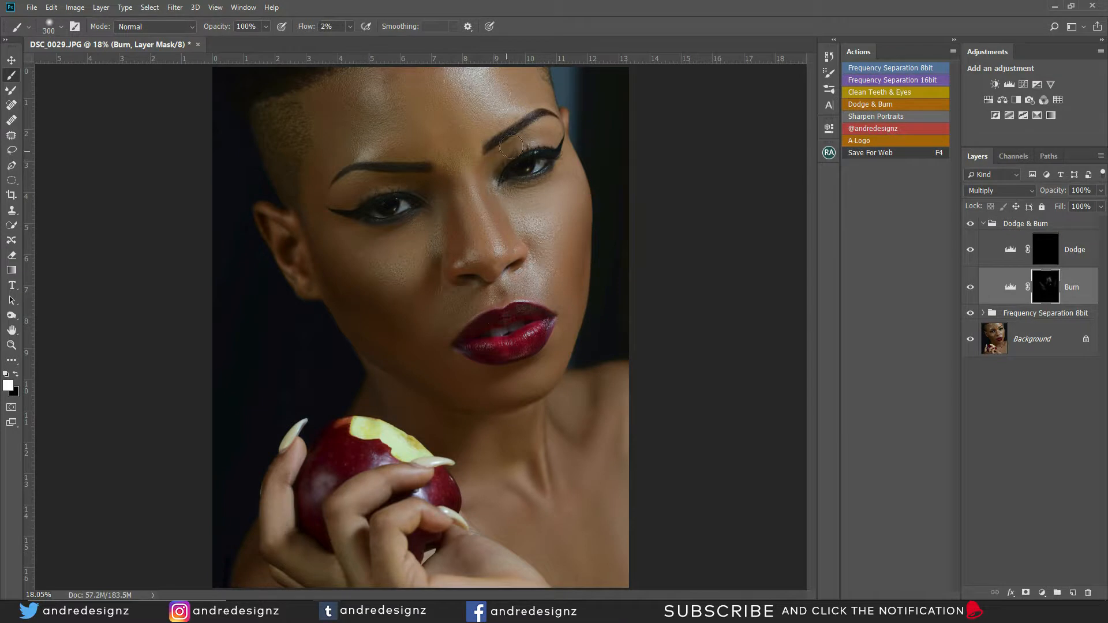
Darken the temple and forehead edges on the Burn mask, and shade the neck and shoulder with the brush reduced to 200
mouse_move(552, 134)
left_mouse_down()
mouse_move(430, 141)
mouse_move(378, 124)
mouse_move(378, 92)
mouse_move(400, 102)
mouse_move(404, 129)
mouse_move(402, 112)
left_mouse_up()
key("bracketleft")
key("bracketleft")
key("bracketleft")
key("bracketleft")
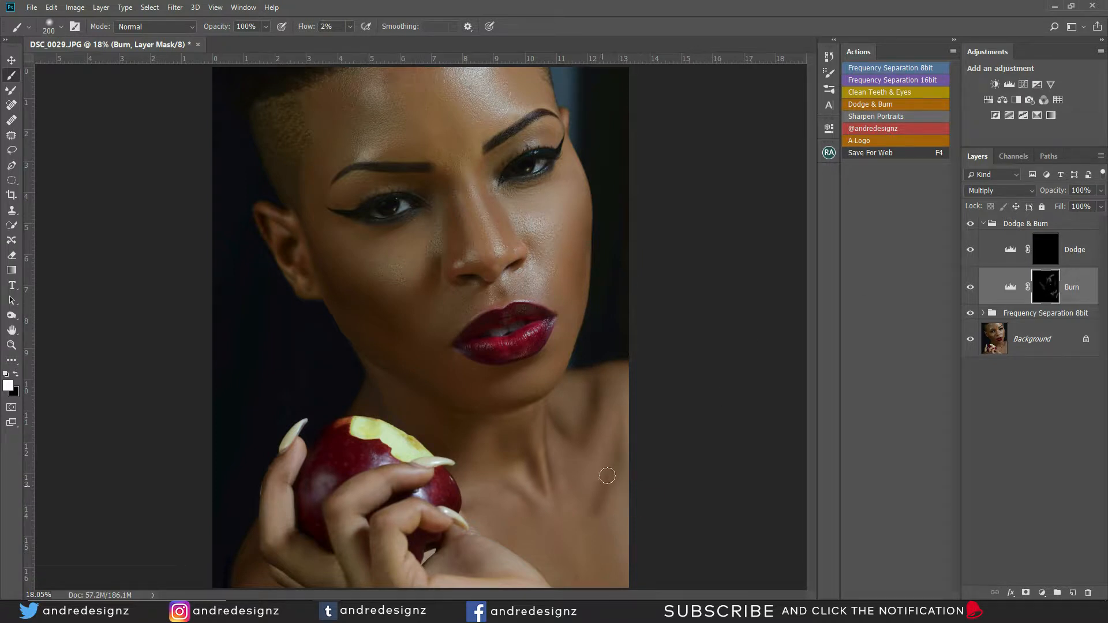
Check the Burn layer's effect by toggling its visibility, and deepen the shadows along the neck and collarbone
left_click(970, 290)
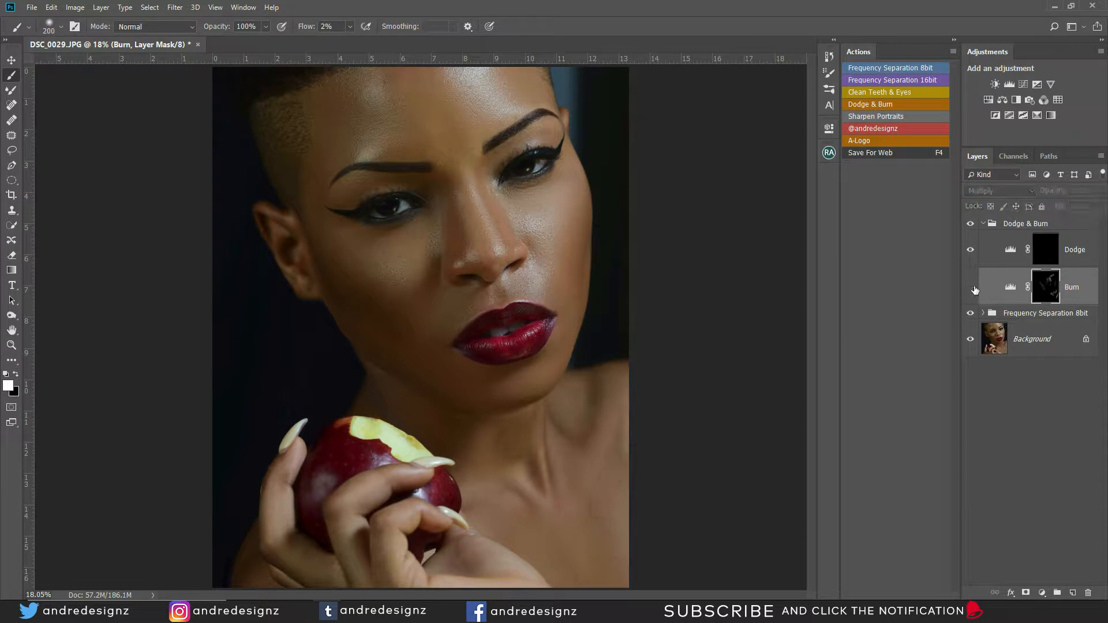
left_click(974, 288)
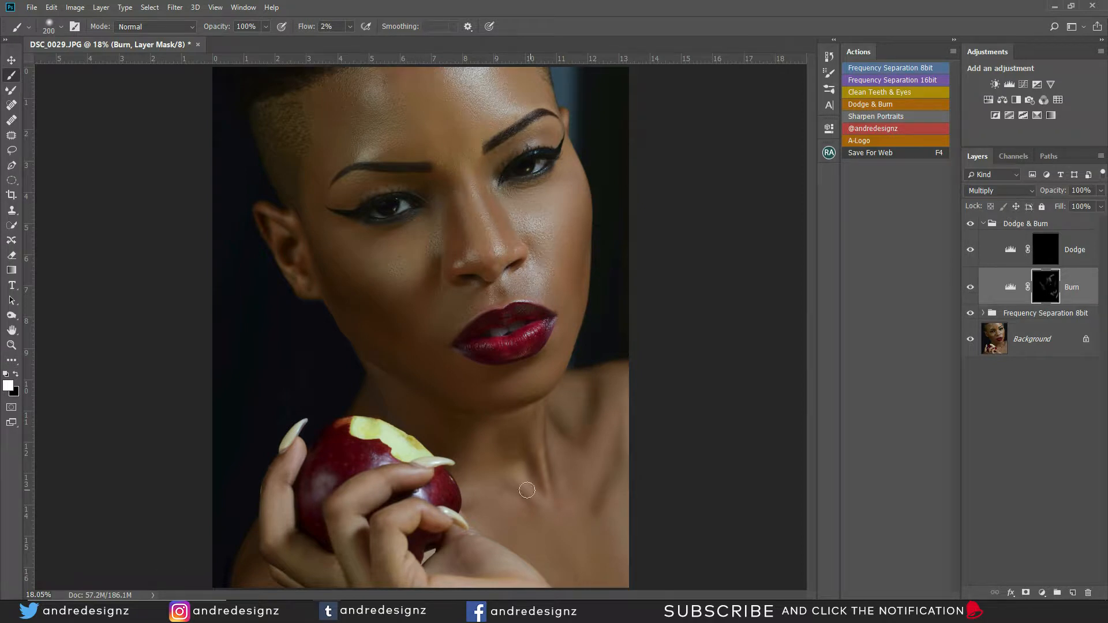
left_click_drag(520, 500, 514, 503)
mouse_move(485, 428)
left_mouse_down()
mouse_move(478, 433)
mouse_move(506, 424)
mouse_move(533, 466)
mouse_move(531, 503)
mouse_move(524, 496)
left_mouse_up()
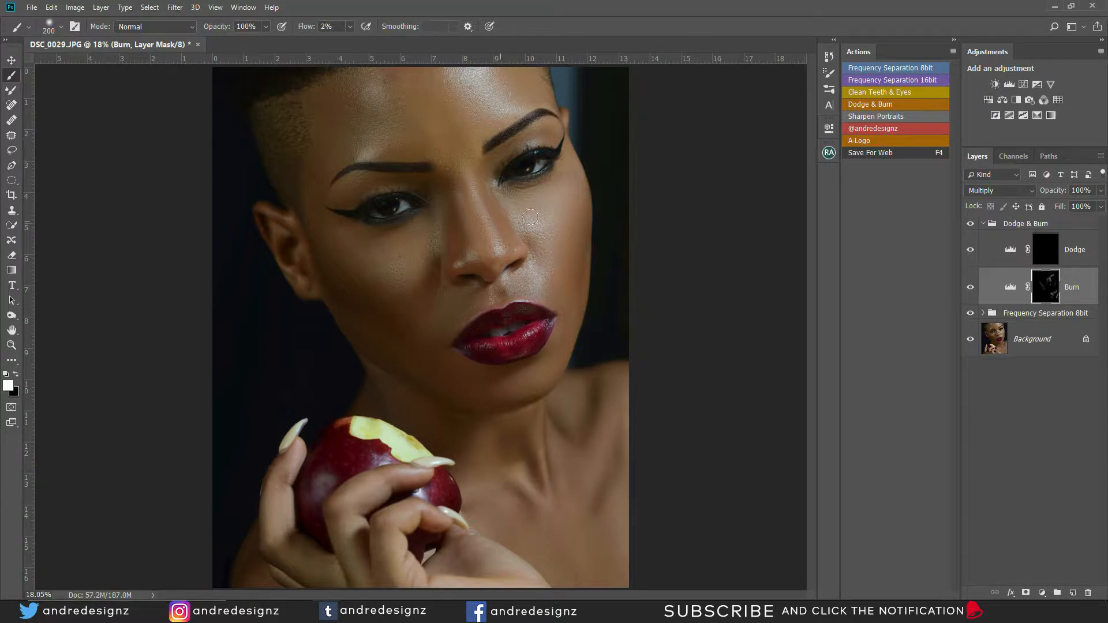
Brighten the nose bridge, forehead and cheeks by painting white on the Dodge mask, enlarging the brush from 200 to 300
left_click(1052, 252)
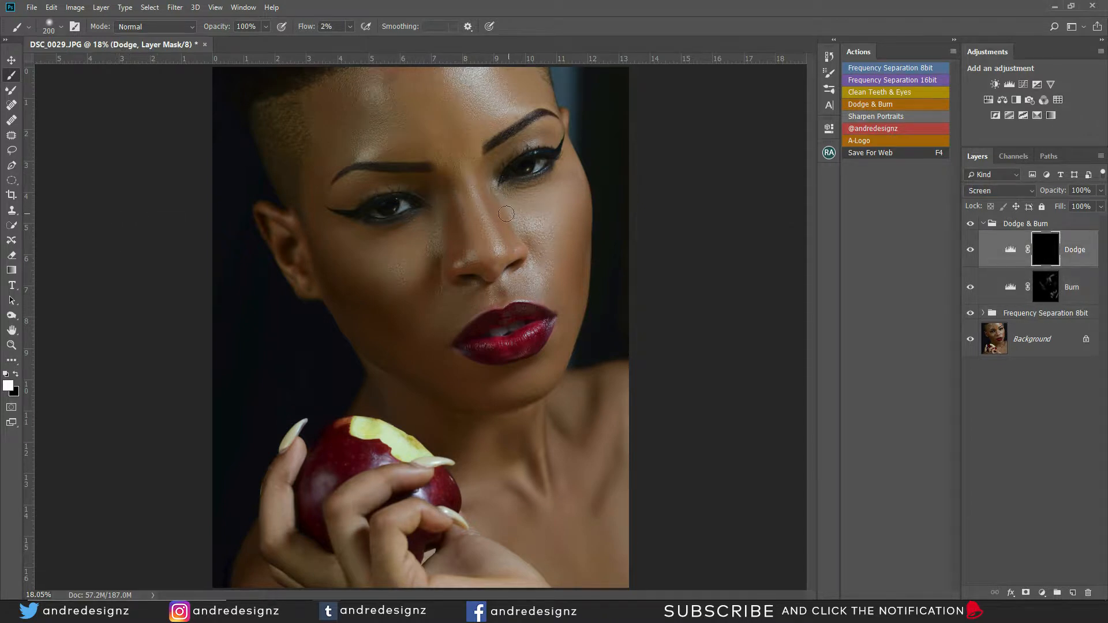
mouse_move(464, 199)
left_mouse_down()
mouse_move(488, 244)
mouse_move(457, 185)
mouse_move(495, 235)
mouse_move(463, 171)
left_mouse_up()
key("bracketright")
key("bracketright")
mouse_move(396, 153)
left_mouse_down()
mouse_move(373, 126)
mouse_move(372, 86)
mouse_move(376, 151)
mouse_move(376, 100)
mouse_move(405, 138)
mouse_move(364, 75)
mouse_move(373, 151)
mouse_move(488, 107)
mouse_move(503, 82)
mouse_move(473, 73)
mouse_move(484, 99)
mouse_move(510, 114)
mouse_move(477, 74)
mouse_move(470, 93)
mouse_move(439, 82)
mouse_move(583, 174)
mouse_move(568, 222)
mouse_move(531, 223)
mouse_move(554, 226)
mouse_move(535, 220)
mouse_move(542, 269)
mouse_move(528, 197)
mouse_move(529, 208)
mouse_move(552, 192)
mouse_move(553, 250)
mouse_move(567, 190)
mouse_move(525, 205)
mouse_move(553, 196)
mouse_move(543, 196)
mouse_move(544, 245)
left_mouse_up()
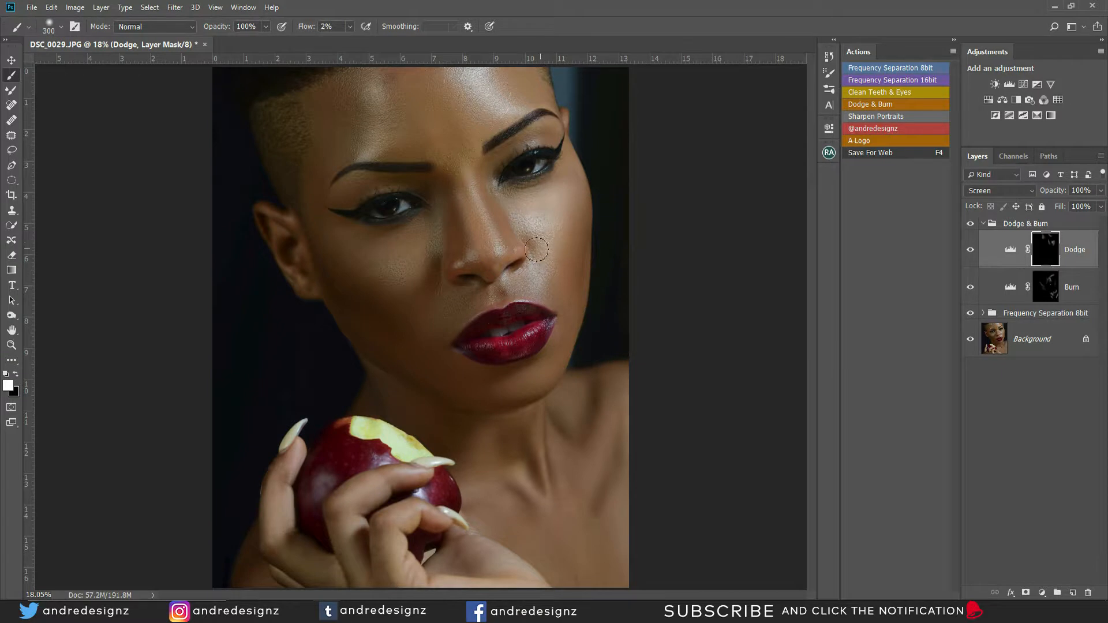
mouse_move(403, 260)
left_mouse_down()
mouse_move(386, 274)
mouse_move(403, 255)
mouse_move(360, 241)
mouse_move(404, 261)
mouse_move(417, 235)
mouse_move(429, 242)
mouse_move(425, 271)
mouse_move(400, 288)
mouse_move(366, 247)
mouse_move(393, 241)
mouse_move(373, 256)
mouse_move(343, 233)
mouse_move(377, 232)
mouse_move(369, 240)
mouse_move(415, 221)
mouse_move(416, 260)
mouse_move(423, 241)
mouse_move(390, 273)
mouse_move(436, 197)
mouse_move(429, 261)
mouse_move(411, 279)
mouse_move(357, 243)
mouse_move(446, 251)
mouse_move(415, 281)
left_mouse_up()
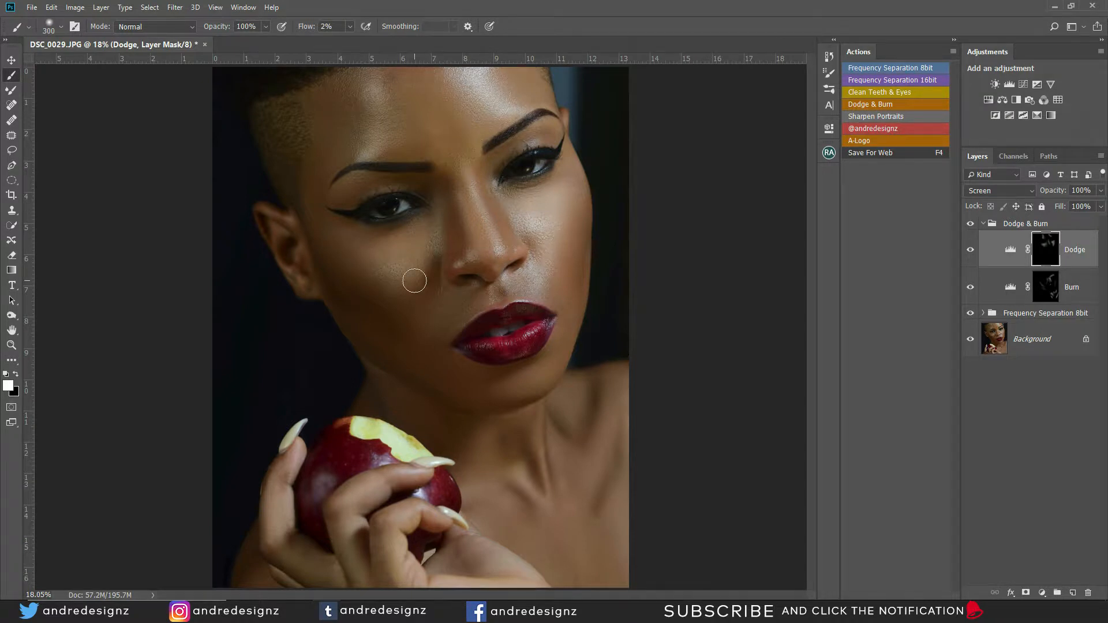
Brighten the area above the upper lip with a smaller brush and the skin under both eyes with a 300 brush on the Dodge mask
key("[")
left_click_drag(489, 292, 494, 285)
key("[")
key("[")
key("[")
key("[")
key("bracketright")
key("bracketright")
key("bracketright")
key("bracketright")
key("bracketright")
mouse_move(404, 231)
left_mouse_down()
mouse_move(369, 238)
mouse_move(417, 217)
mouse_move(369, 233)
mouse_move(340, 225)
mouse_move(398, 225)
left_mouse_up()
mouse_move(530, 181)
left_mouse_down()
mouse_move(509, 190)
mouse_move(557, 172)
mouse_move(510, 195)
left_mouse_up()
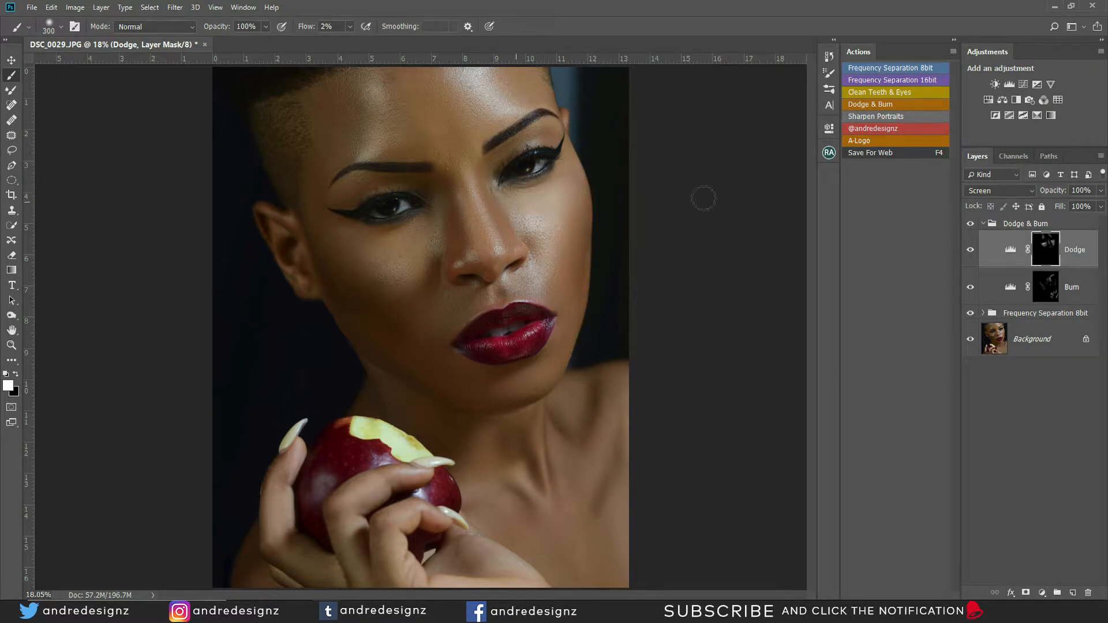
Compare the portrait with and without the Dodge layer, and brighten the shoulder on its mask
left_click(970, 250)
left_click(970, 250)
left_click(971, 249)
left_click(970, 250)
left_click(970, 250)
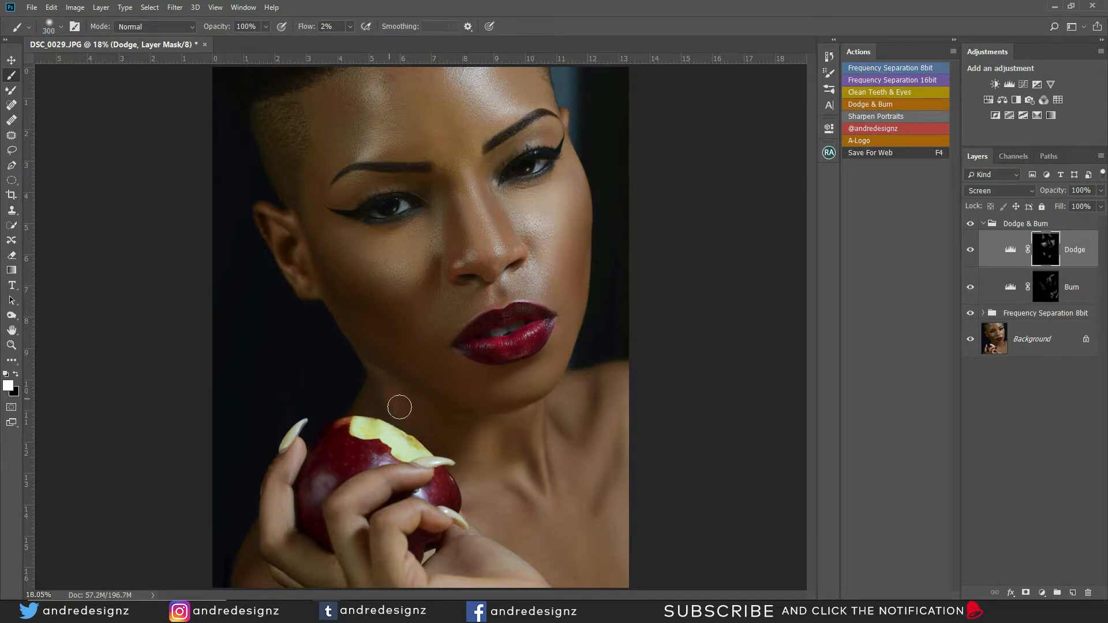
mouse_move(598, 447)
left_mouse_down()
mouse_move(589, 483)
mouse_move(619, 408)
mouse_move(609, 465)
left_mouse_up()
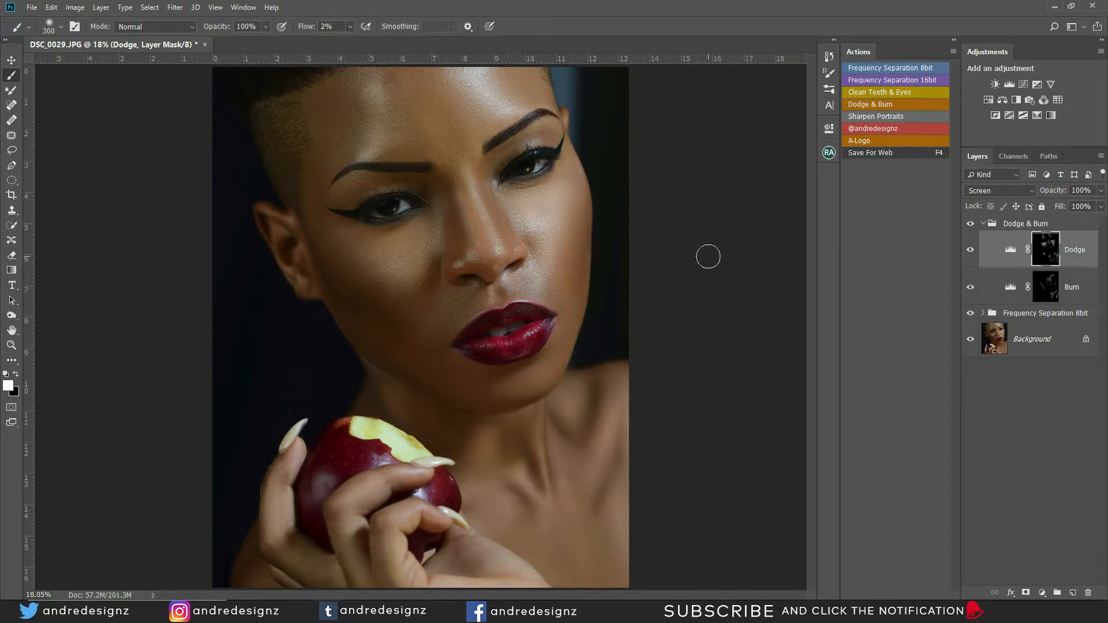
Examine the retouched face close up and as a whole for uneven skin colour and highlights
scroll(555, 219, "up", 2)
scroll(520, 210, "down", 2)
scroll(434, 230, "up", 1)
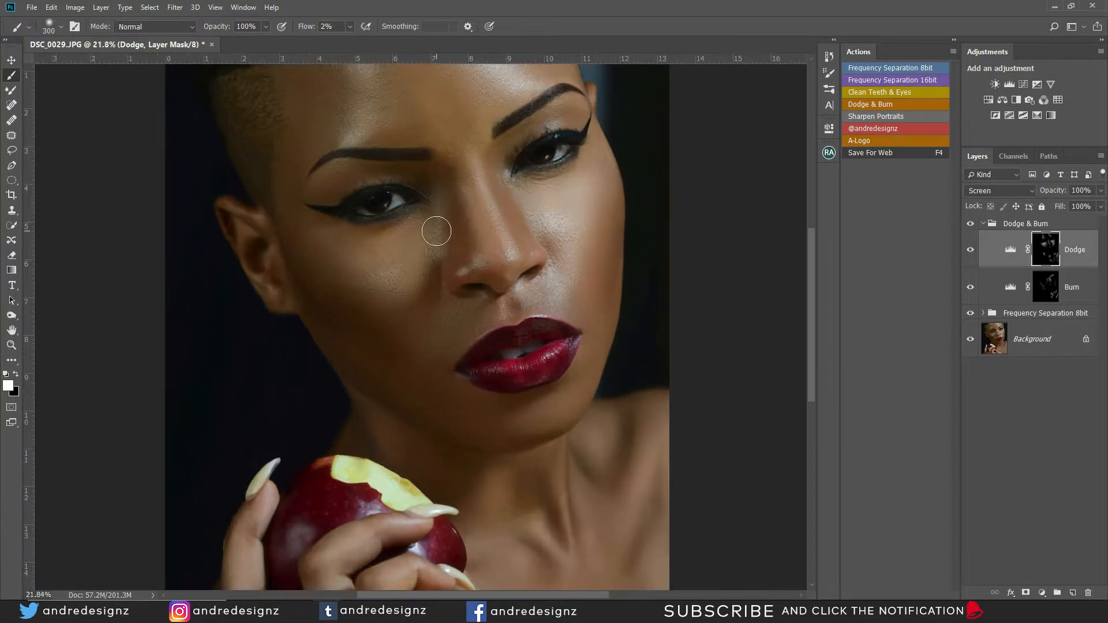
scroll(437, 231, "down", 2)
scroll(441, 215, "up", 1)
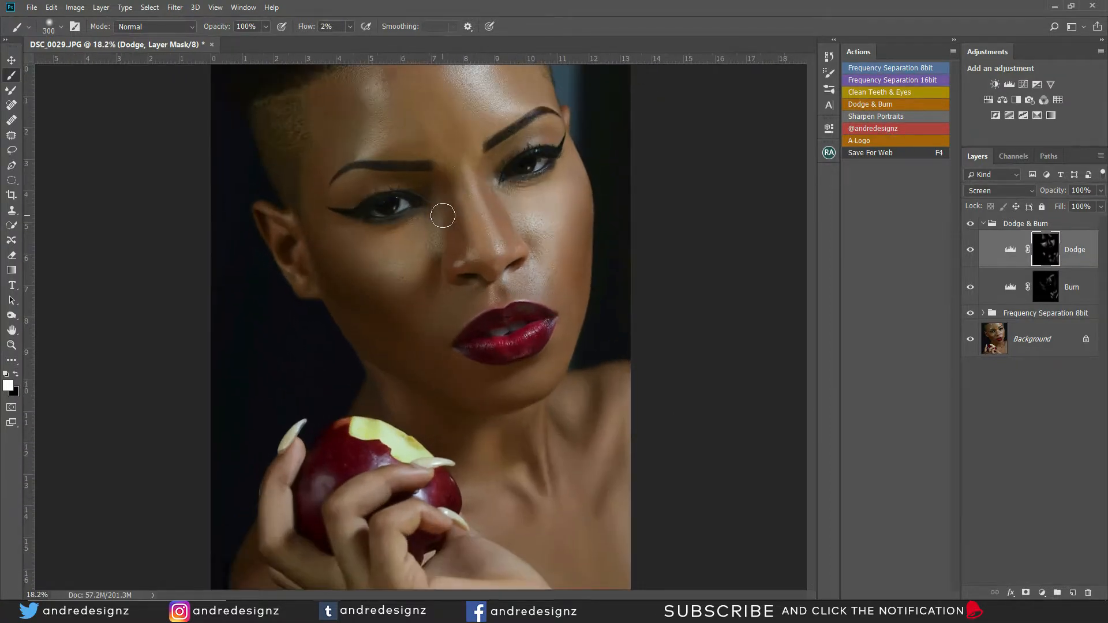
scroll(442, 215, "up", 1)
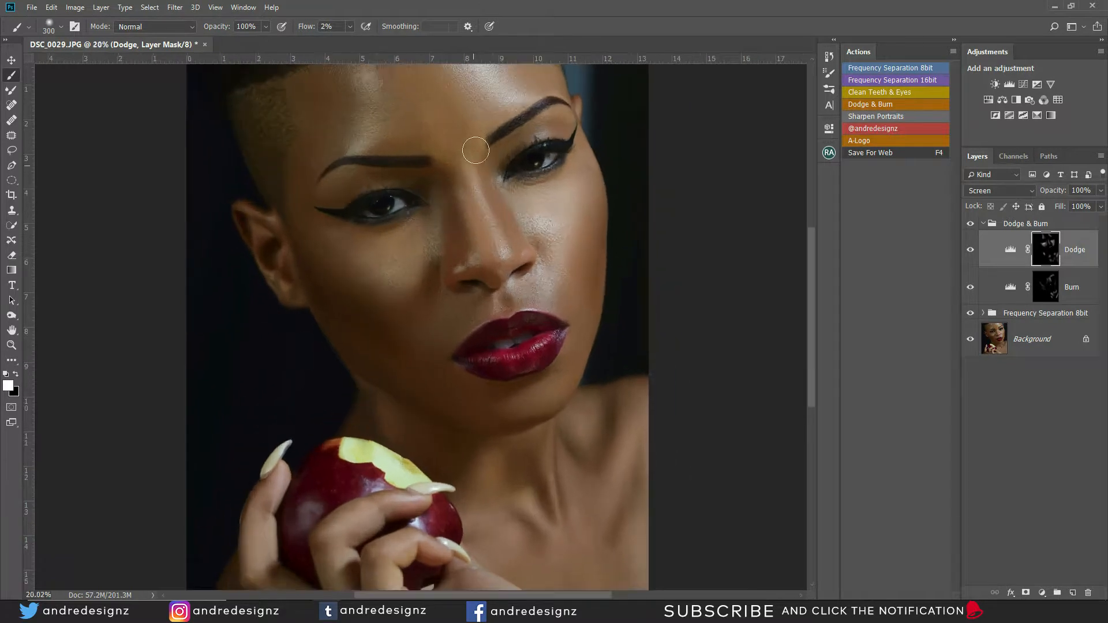
scroll(450, 122, "up", 7)
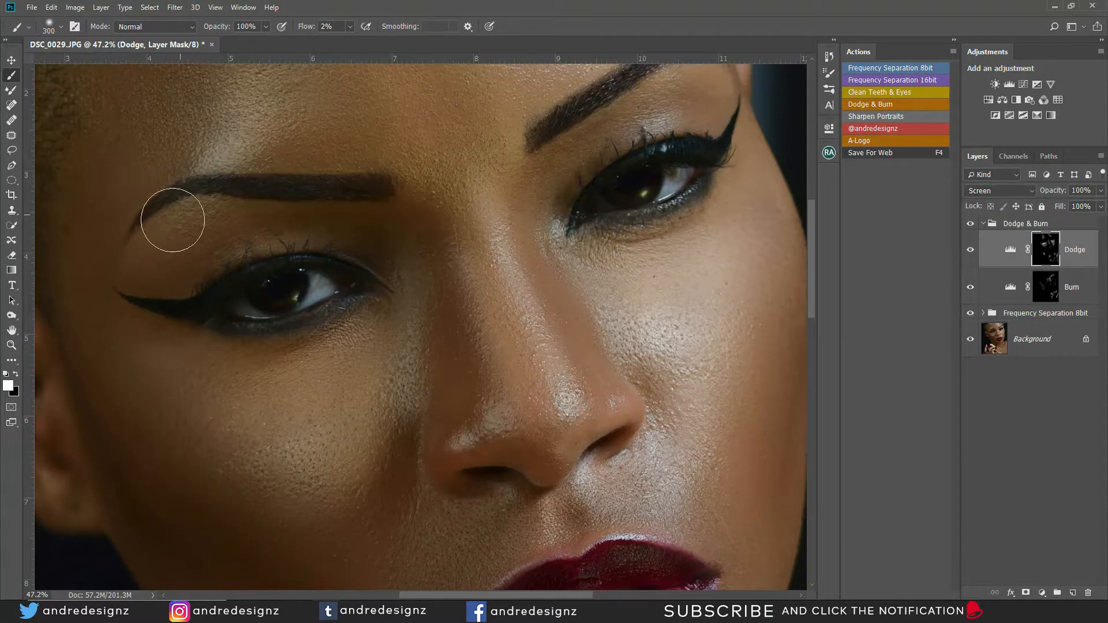
scroll(528, 176, "down", 4)
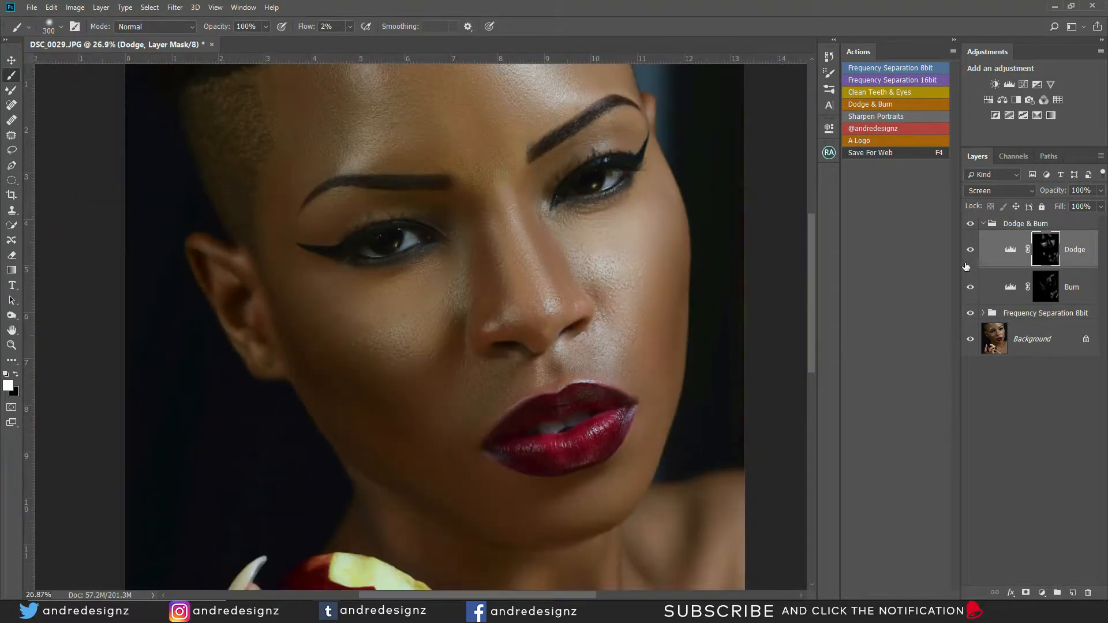
Collapse the Dodge & Burn group, expand Frequency Separation 8bit and select its Colour Correcting layer
left_click(990, 224)
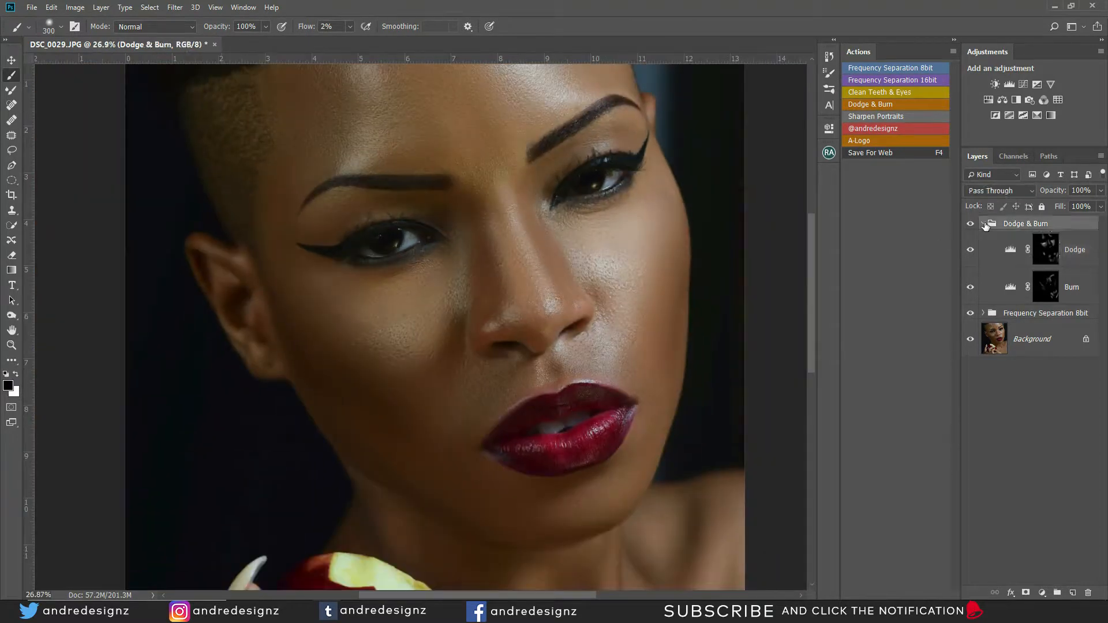
left_click(983, 224)
left_click(987, 238)
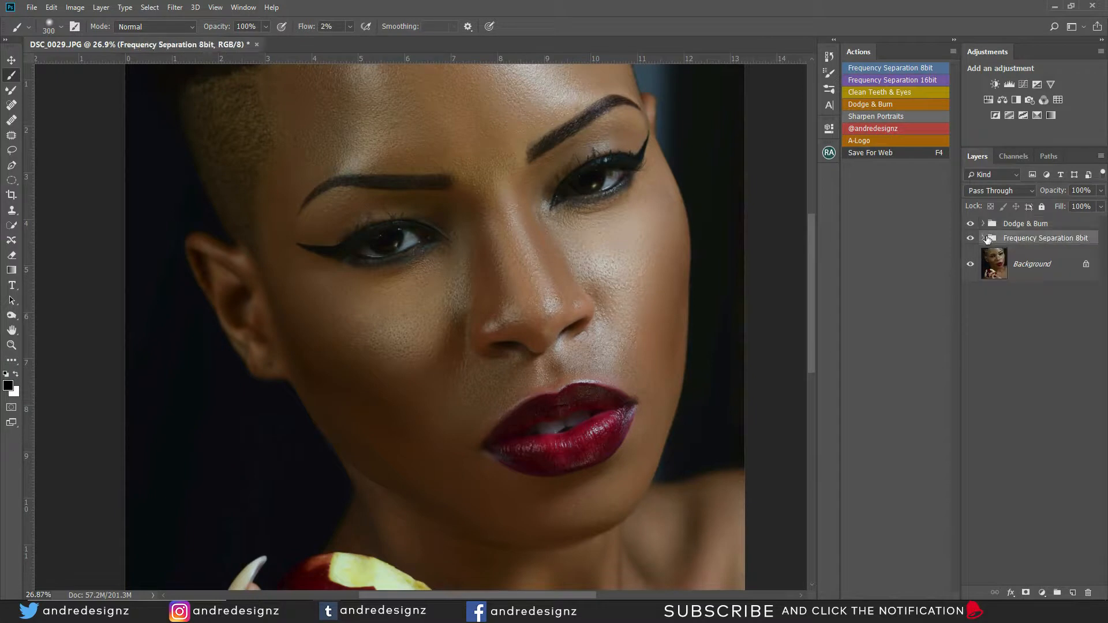
left_click(983, 238)
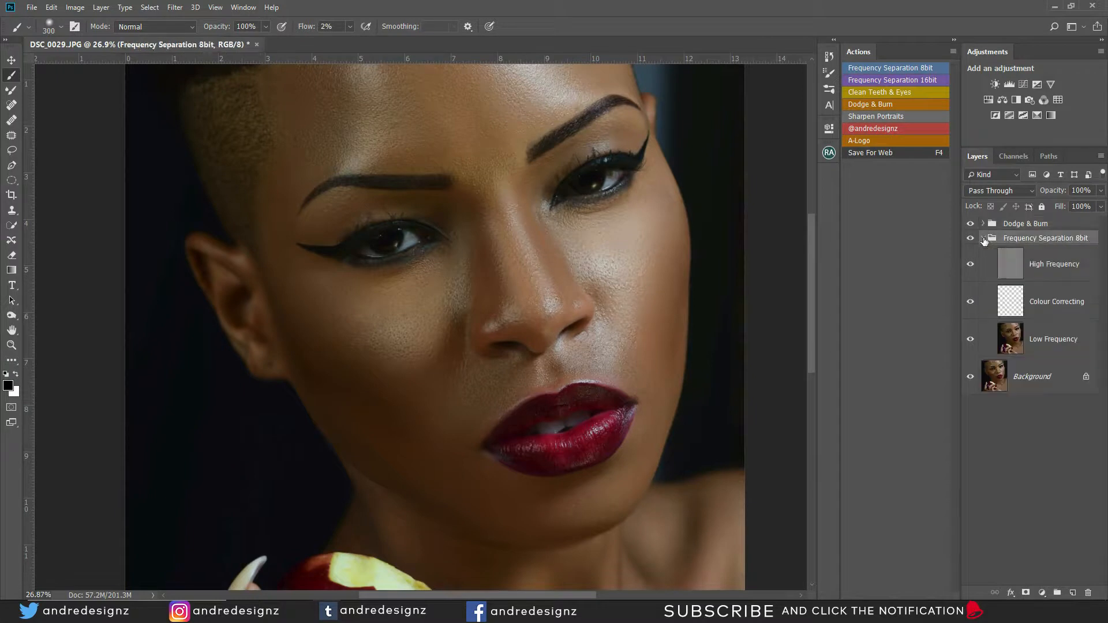
left_click(1039, 302)
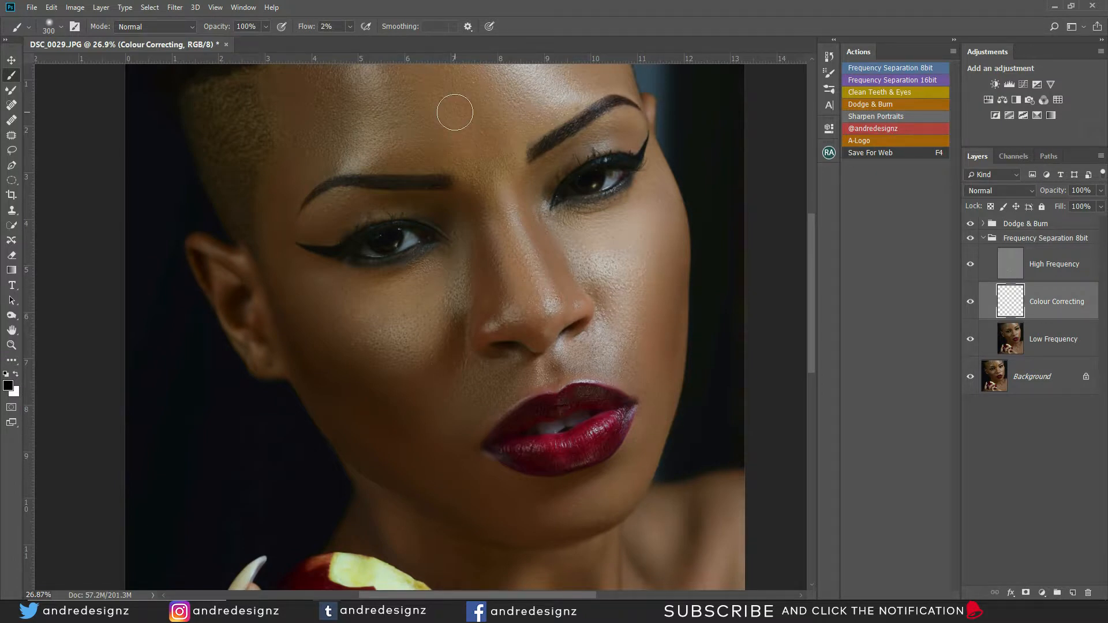
Set the brush flow to 1% and paint sampled forehead skin tones over the yellowish patch between the eyebrows
left_click(349, 26)
left_click_drag(351, 40, 341, 40)
left_click(481, 137, "alt")
mouse_move(497, 170)
left_mouse_down()
mouse_move(500, 178)
mouse_move(490, 161)
mouse_move(493, 171)
mouse_move(506, 154)
mouse_move(465, 163)
mouse_move(477, 182)
mouse_move(494, 173)
mouse_move(504, 183)
mouse_move(477, 181)
mouse_move(469, 124)
mouse_move(492, 185)
mouse_move(481, 144)
mouse_move(489, 178)
mouse_move(493, 163)
mouse_move(511, 171)
mouse_move(470, 166)
mouse_move(501, 165)
left_mouse_up()
left_click(473, 135, "alt")
left_click(473, 123, "alt")
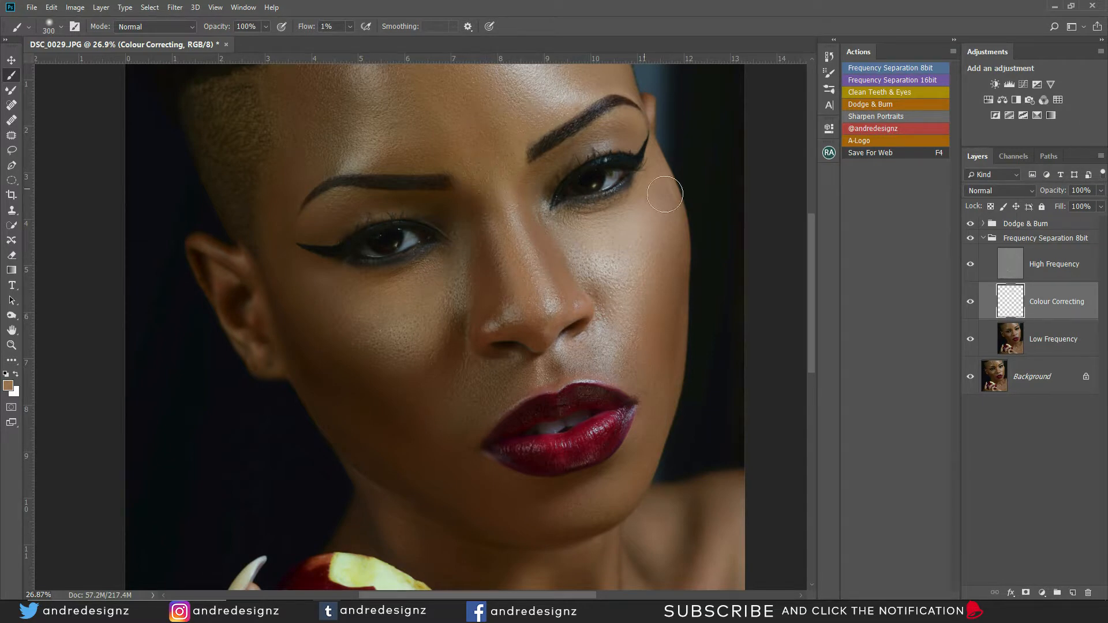
Compare the skin between the eyebrows with and without the Colour Correcting layer
left_click(972, 306)
left_click(972, 306)
left_click(974, 306)
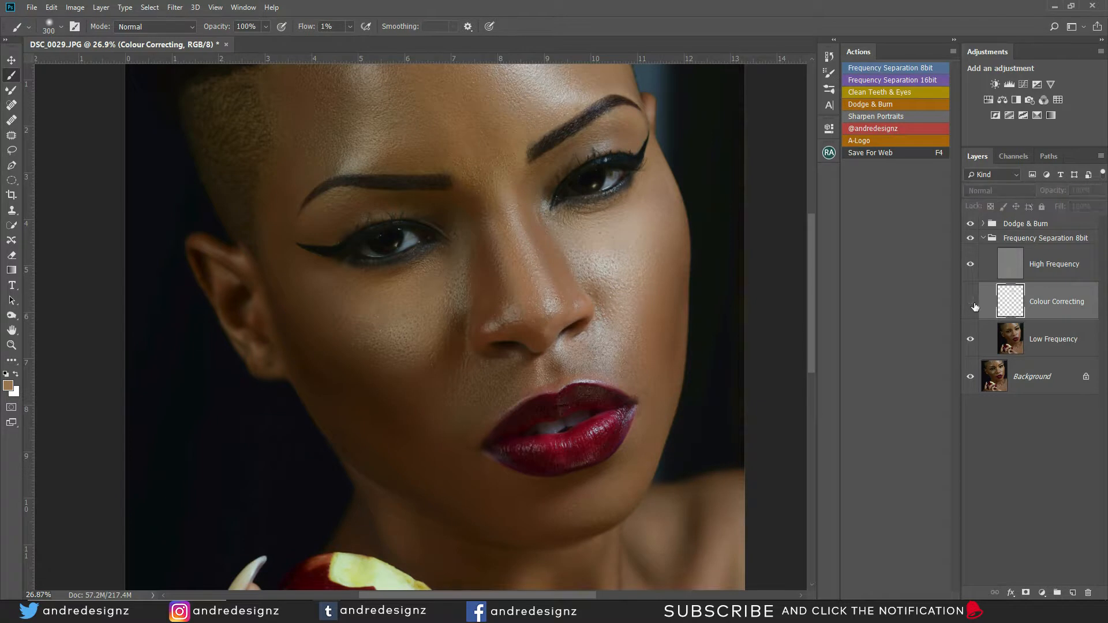
left_click(974, 308)
left_click(974, 309)
left_click(974, 310)
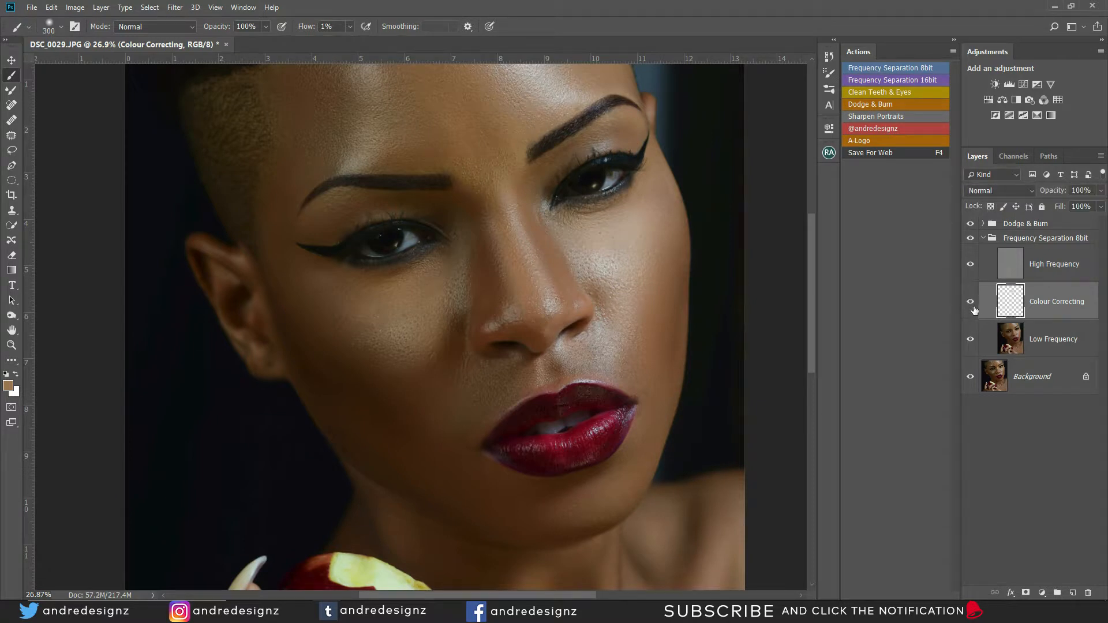
left_click(974, 311)
left_click(975, 312)
left_click(975, 311)
Show the Colour Correcting layer, merge it down into Low Frequency, and collapse the Frequency Separation 8bit group
left_click(970, 302)
key("ctrl+e")
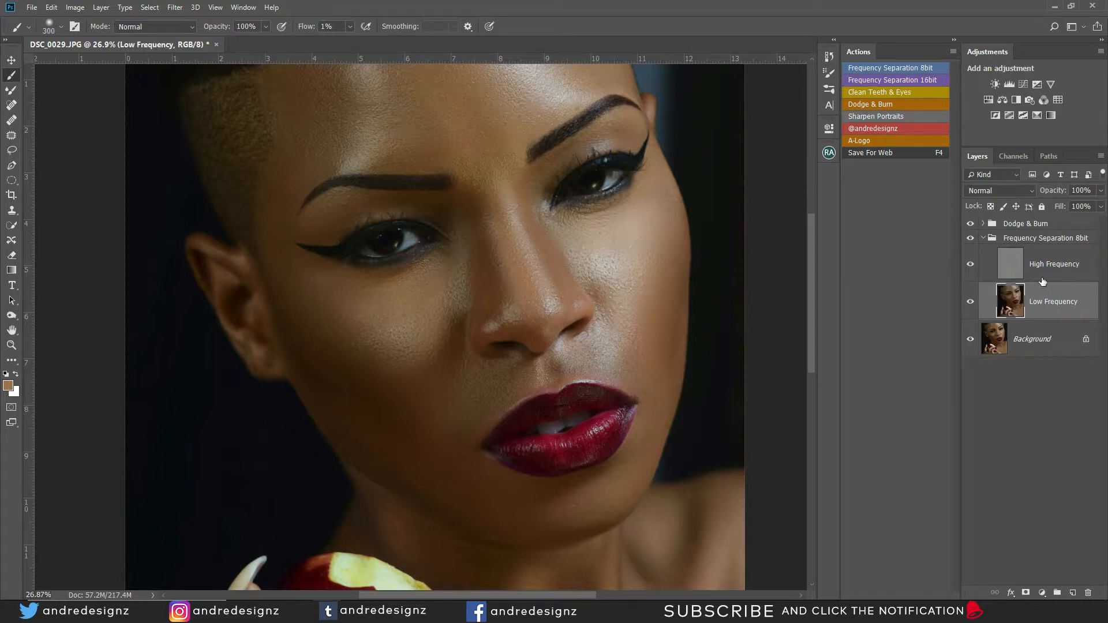
left_click(983, 238)
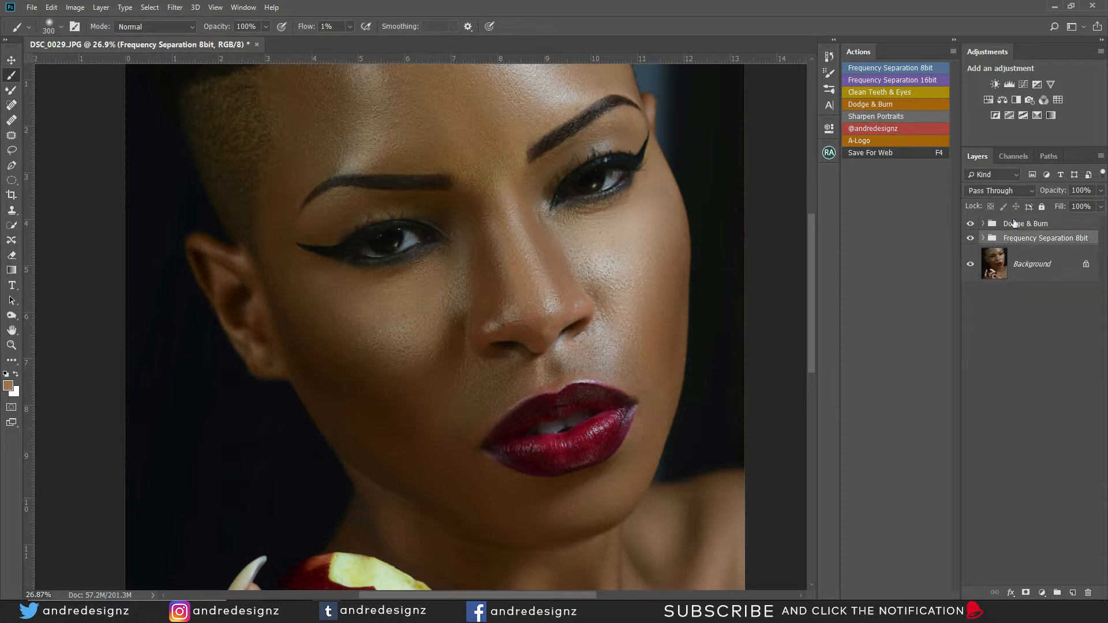
Add a Hue/Saturation adjustment above the Dodge & Burn group and set its Yellows to hue -14 and saturation -36
left_click(1013, 224)
left_click(1042, 593)
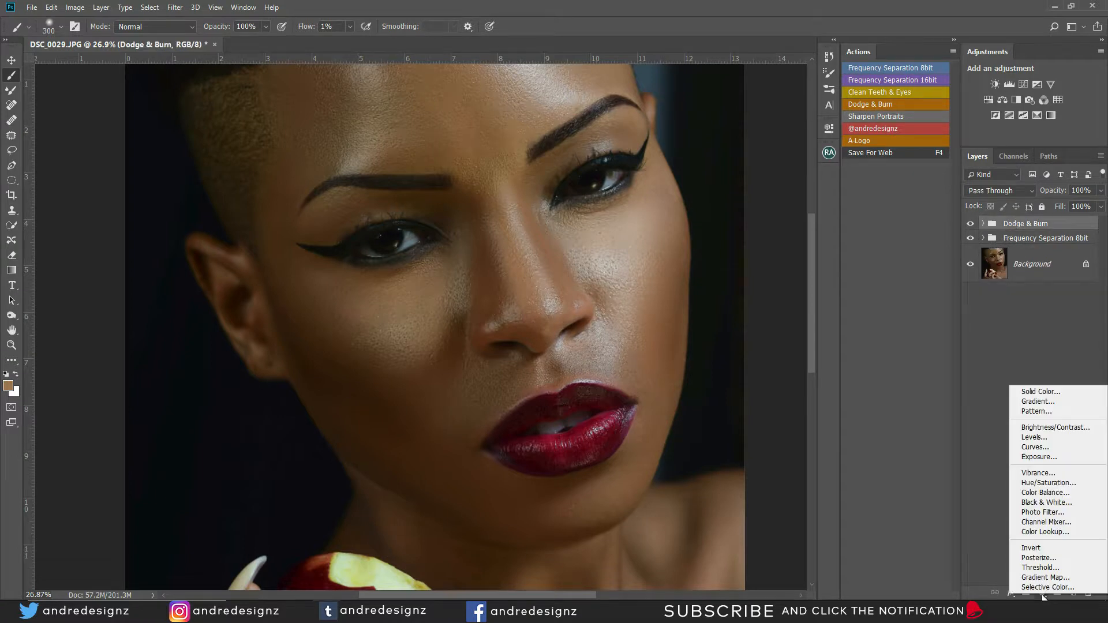
left_click(1060, 486)
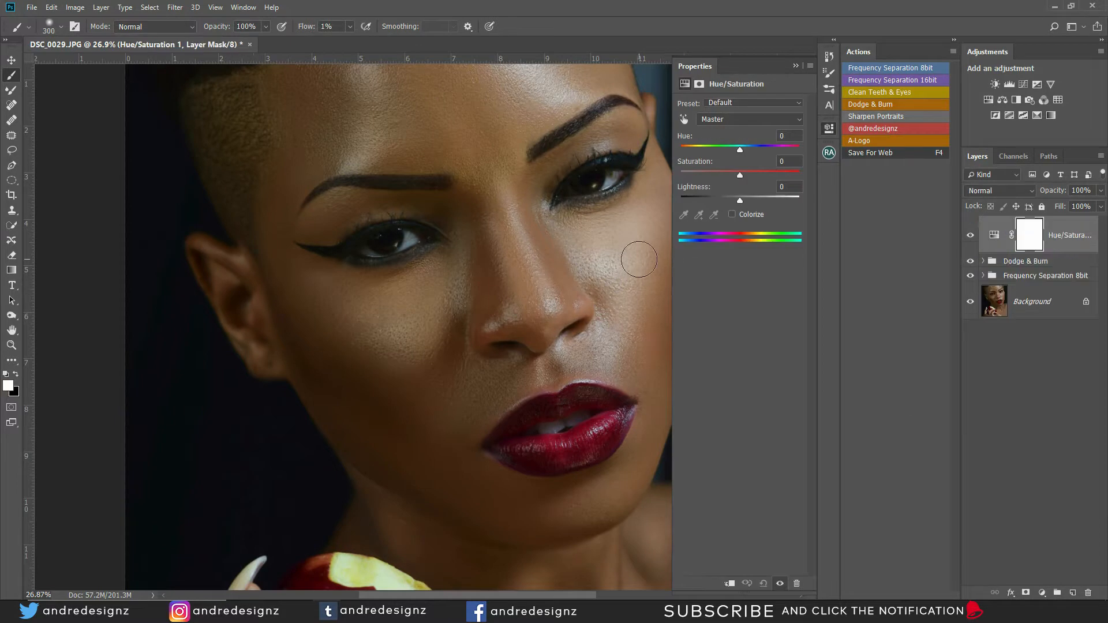
scroll(476, 176, "up", 1)
scroll(476, 176, "up", 3)
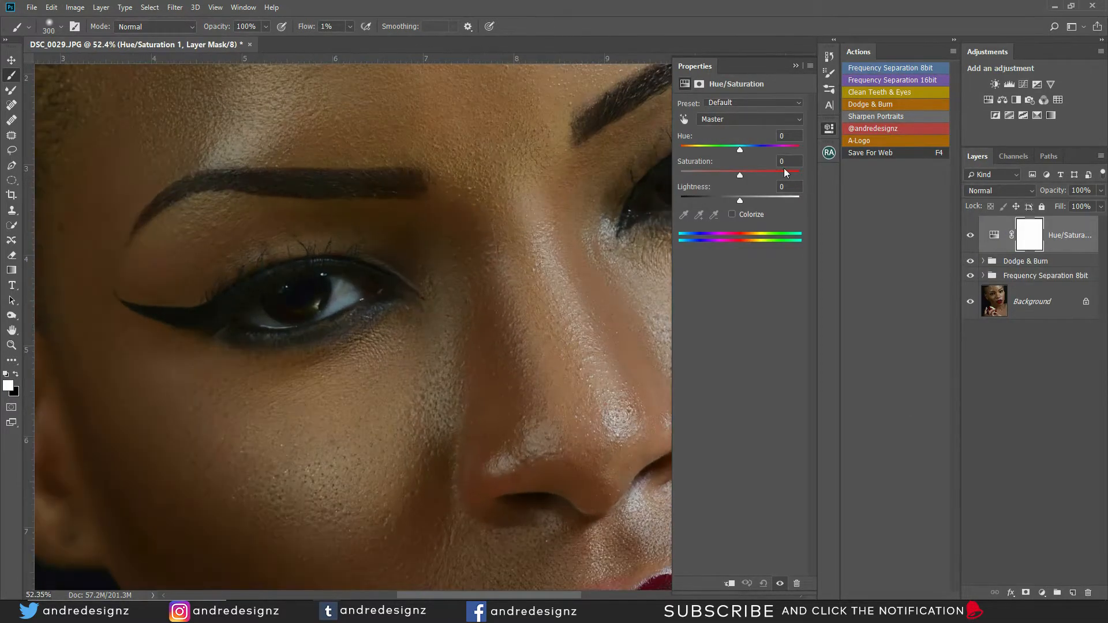
left_click(738, 117)
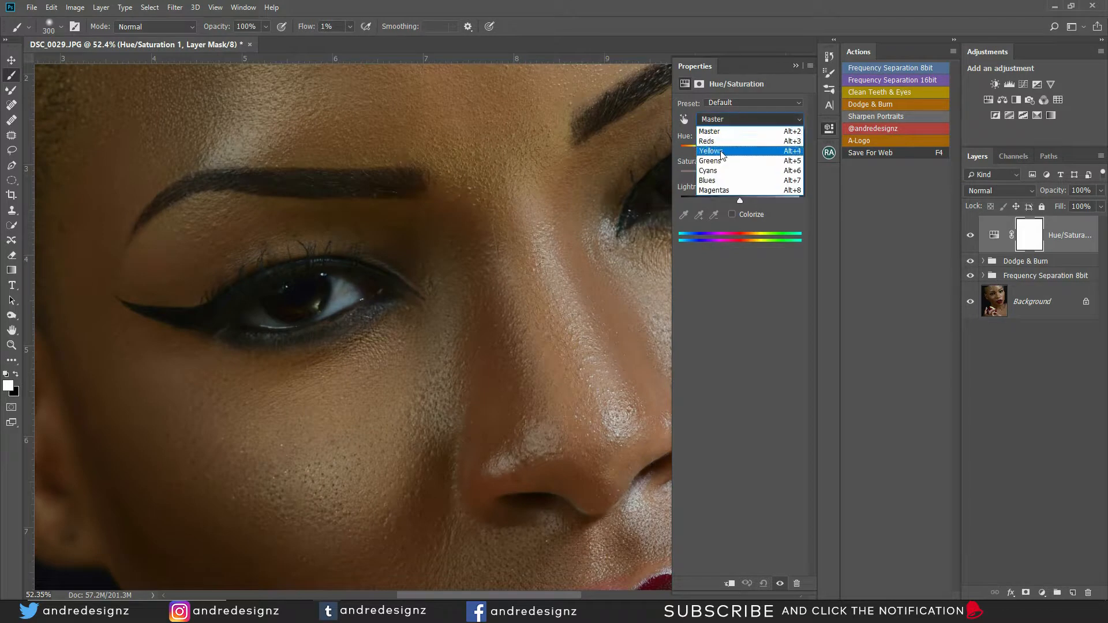
left_click(720, 151)
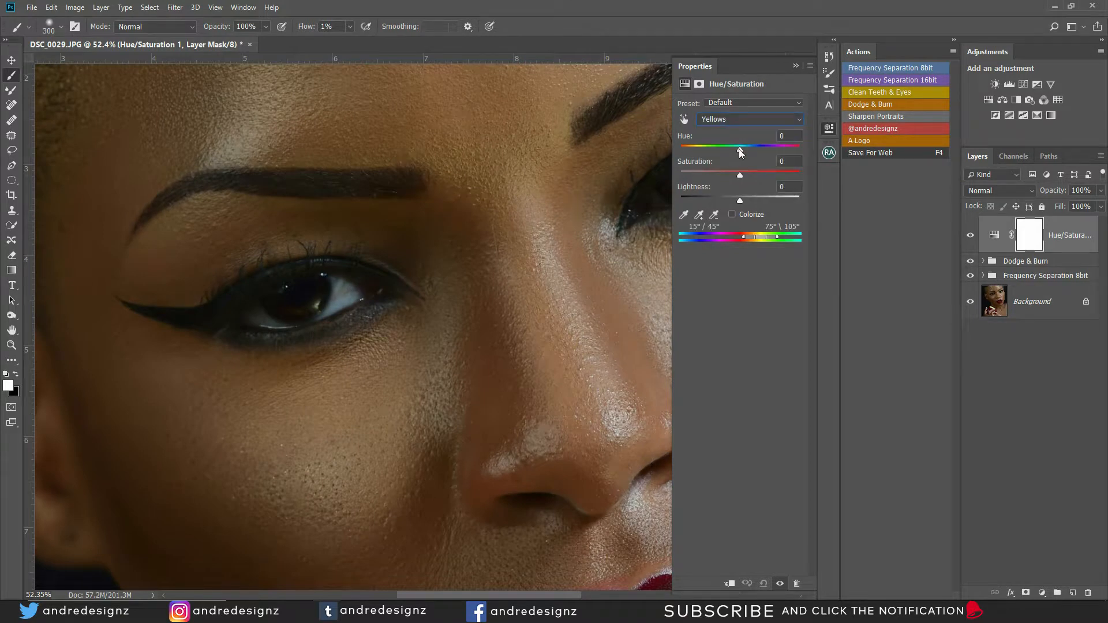
mouse_move(740, 173)
left_mouse_down()
mouse_move(709, 183)
mouse_move(729, 158)
left_mouse_up()
Compare the skin colour with and without the Hue/Saturation adjustment
left_click(970, 236)
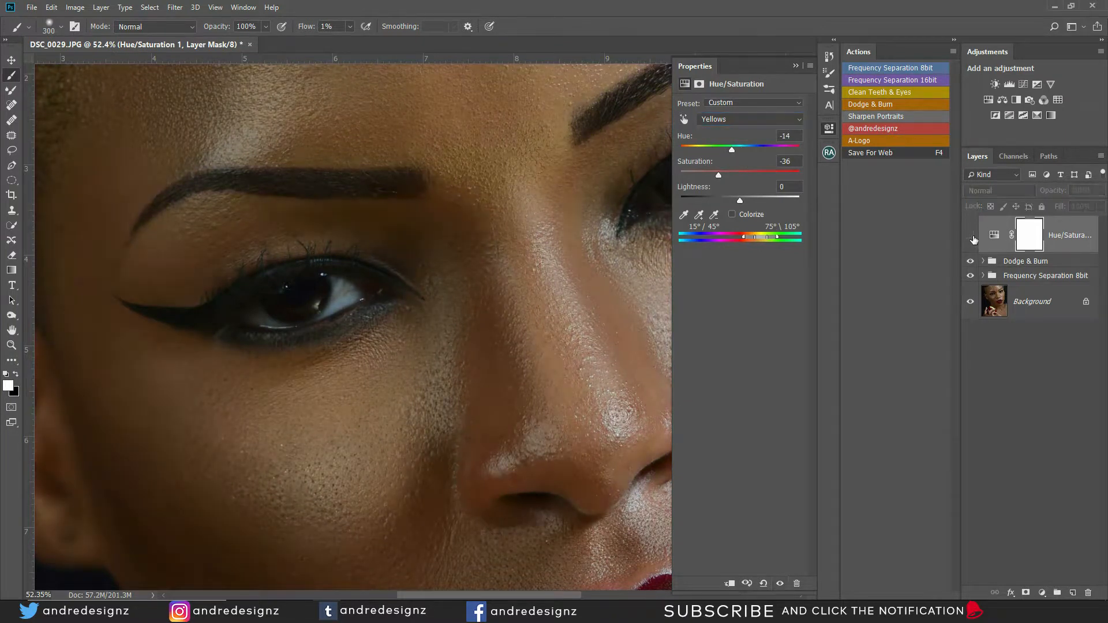
left_click(971, 236)
left_click(971, 236)
left_click(971, 236)
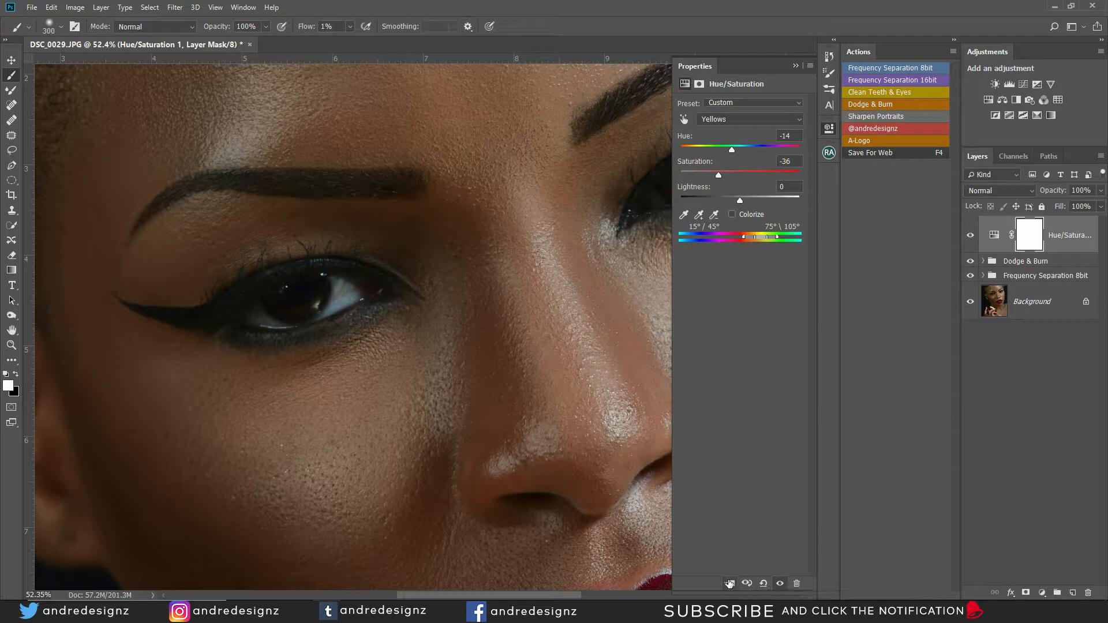
Try clipping the Hue/Saturation adjustment to the Dodge & Burn group
left_click(731, 584)
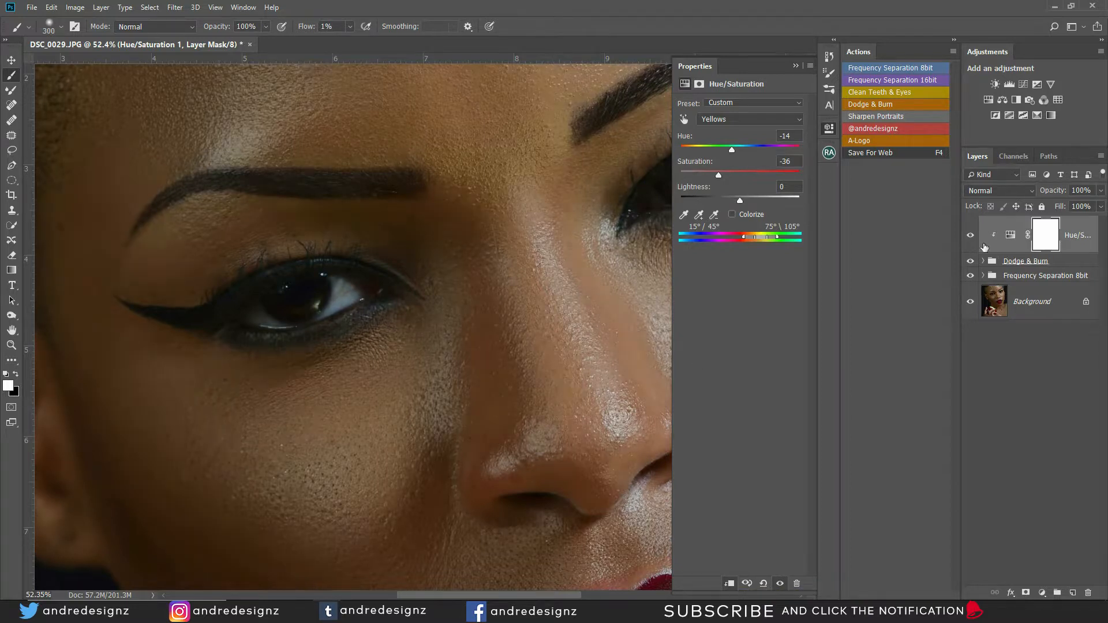
scroll(757, 287, "down", 2)
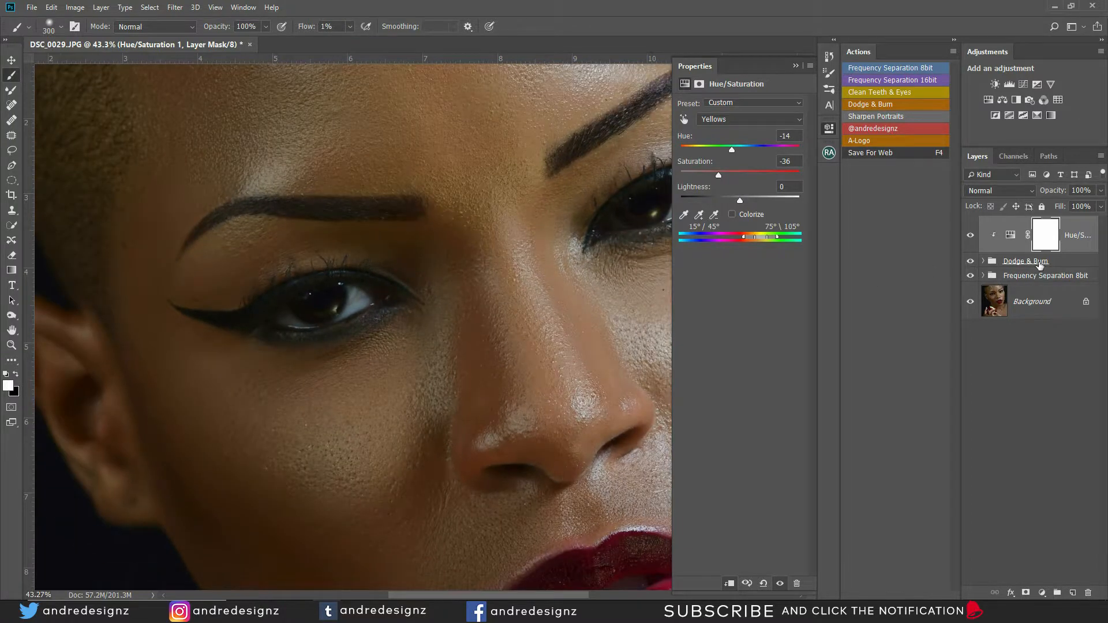
left_click(1042, 233)
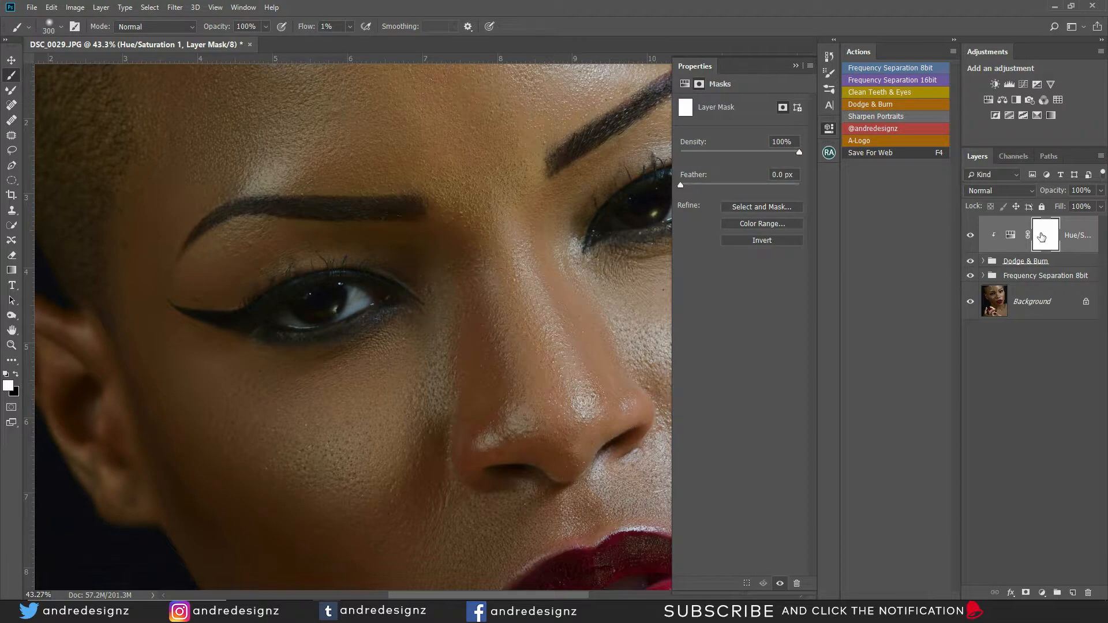
key("ctrl+alt+g")
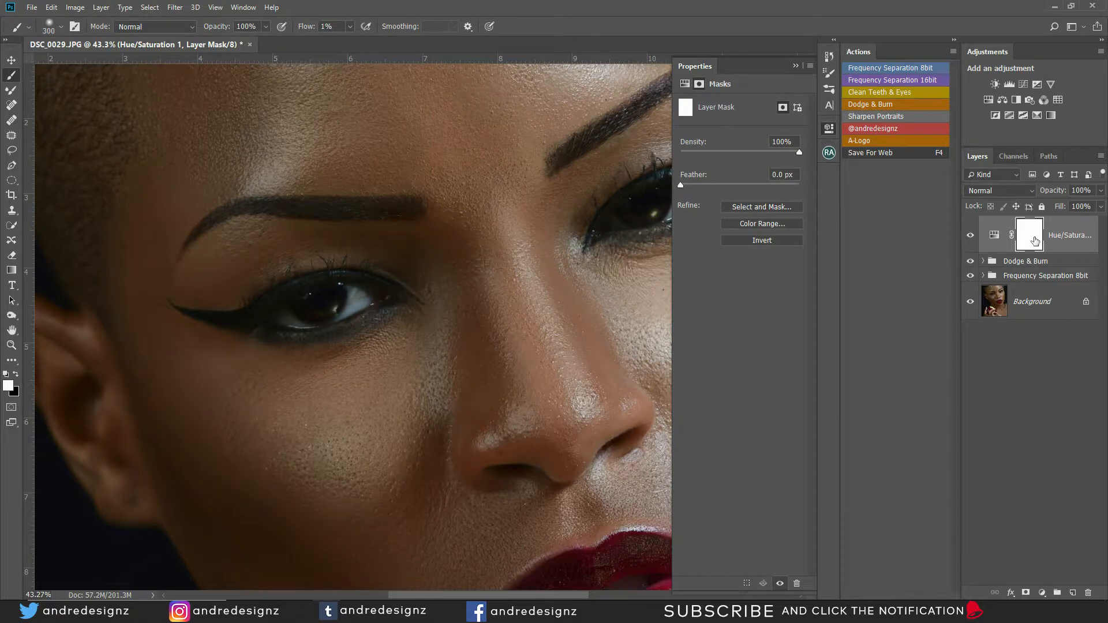
Invert the Hue/Saturation mask to black, paint white between the eyebrows at 5% flow, and check the effect
key("ctrl+i")
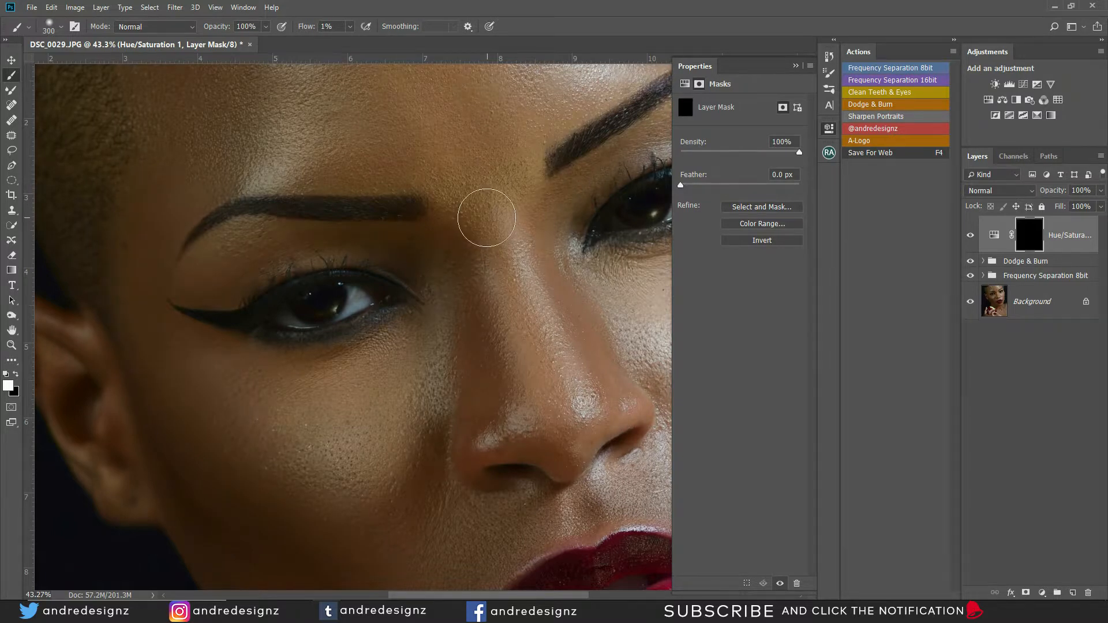
left_click(350, 26)
left_click(584, 29)
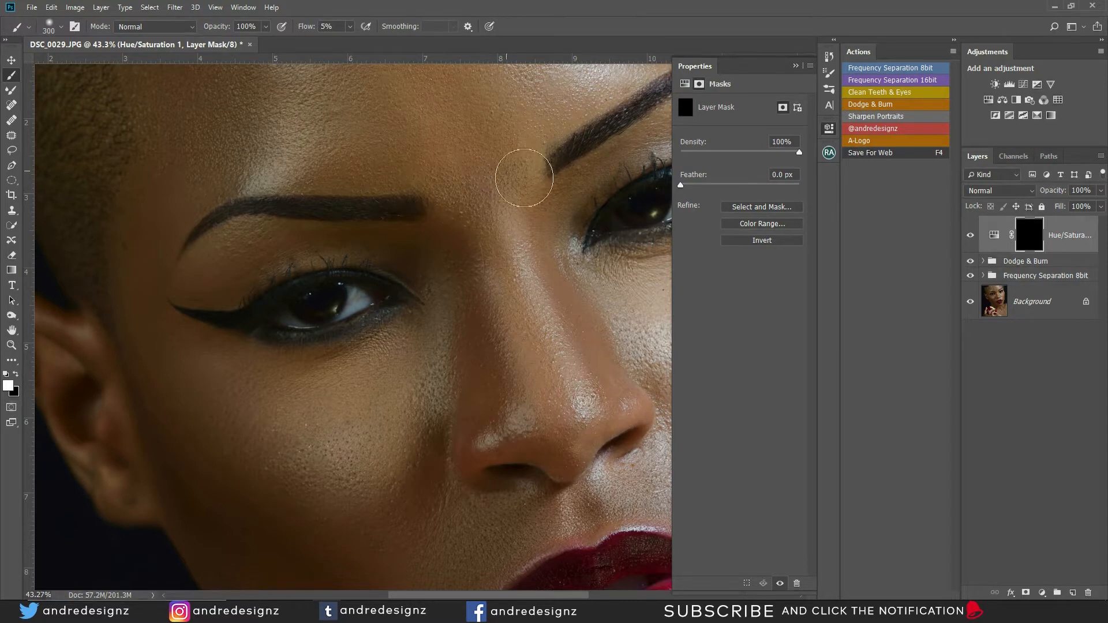
mouse_move(454, 193)
left_mouse_down()
mouse_move(494, 203)
mouse_move(603, 138)
left_mouse_up()
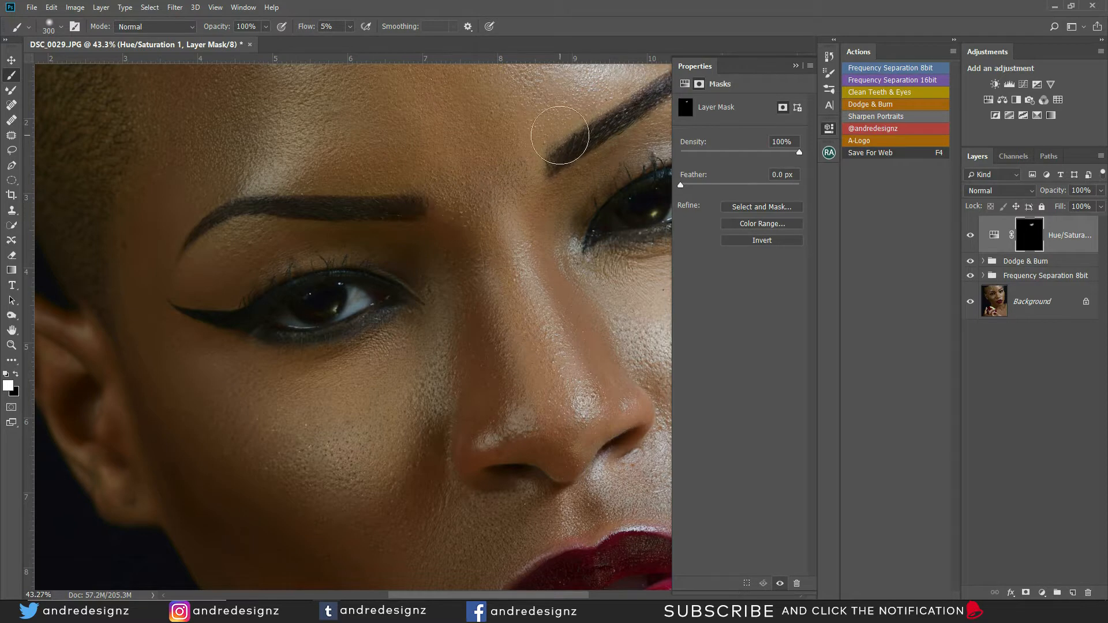
left_click(971, 237)
left_click(971, 237)
Extend the yellow reduction by painting white on the Hue/Saturation mask around both eyebrows and the upper eyelid
scroll(498, 243, "down", 3)
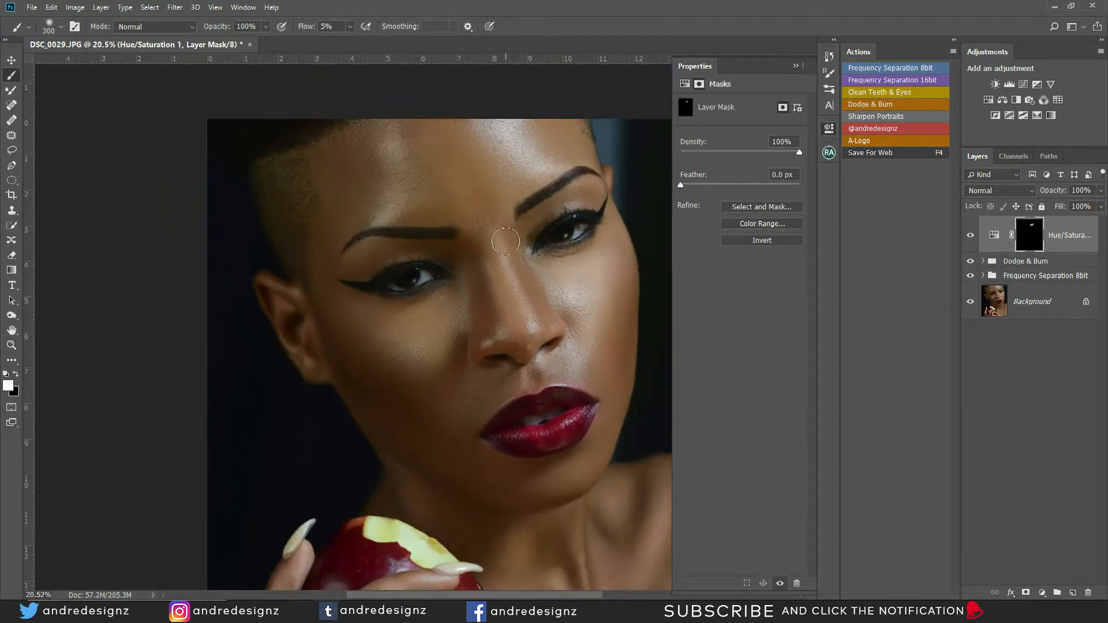
scroll(495, 225, "up", 5)
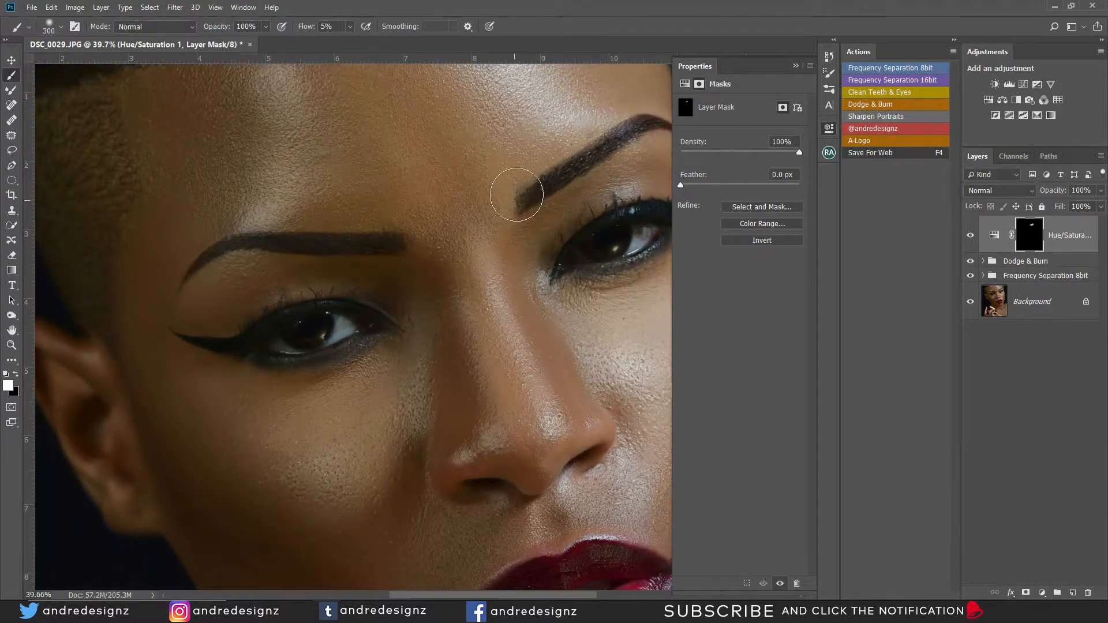
mouse_move(572, 150)
left_mouse_down()
mouse_move(534, 172)
mouse_move(606, 154)
mouse_move(567, 191)
left_mouse_up()
left_click_drag(323, 228, 270, 224)
left_click_drag(380, 219, 316, 236)
mouse_move(227, 282)
left_mouse_down()
mouse_move(209, 294)
mouse_move(260, 258)
mouse_move(238, 274)
mouse_move(280, 260)
mouse_move(384, 259)
mouse_move(276, 224)
mouse_move(249, 228)
mouse_move(225, 272)
left_mouse_up()
Reduce the brush to 175 and paint the Hue/Saturation mask around the inner eye corner and nose bridge
mouse_move(634, 286)
left_mouse_down()
mouse_move(538, 259)
mouse_move(329, 255)
mouse_move(356, 250)
mouse_move(417, 282)
left_mouse_up()
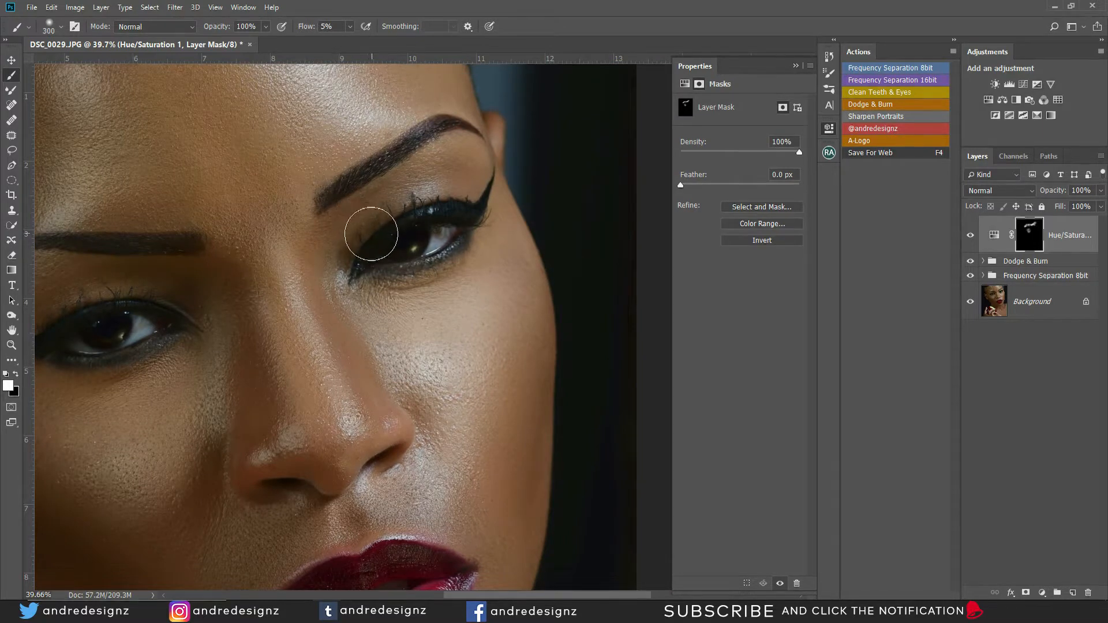
key("bracketright")
key("bracketright")
key("bracketleft")
key("bracketleft")
key("bracketleft")
key("bracketleft")
key("bracketleft")
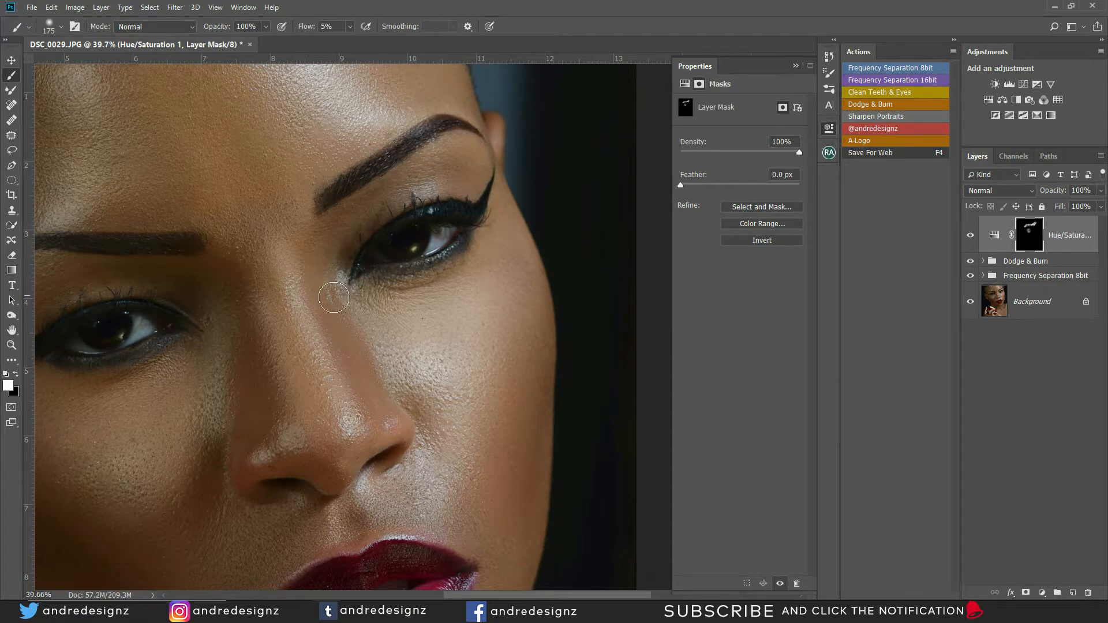
scroll(404, 239, "down", 3)
scroll(410, 234, "down", 2)
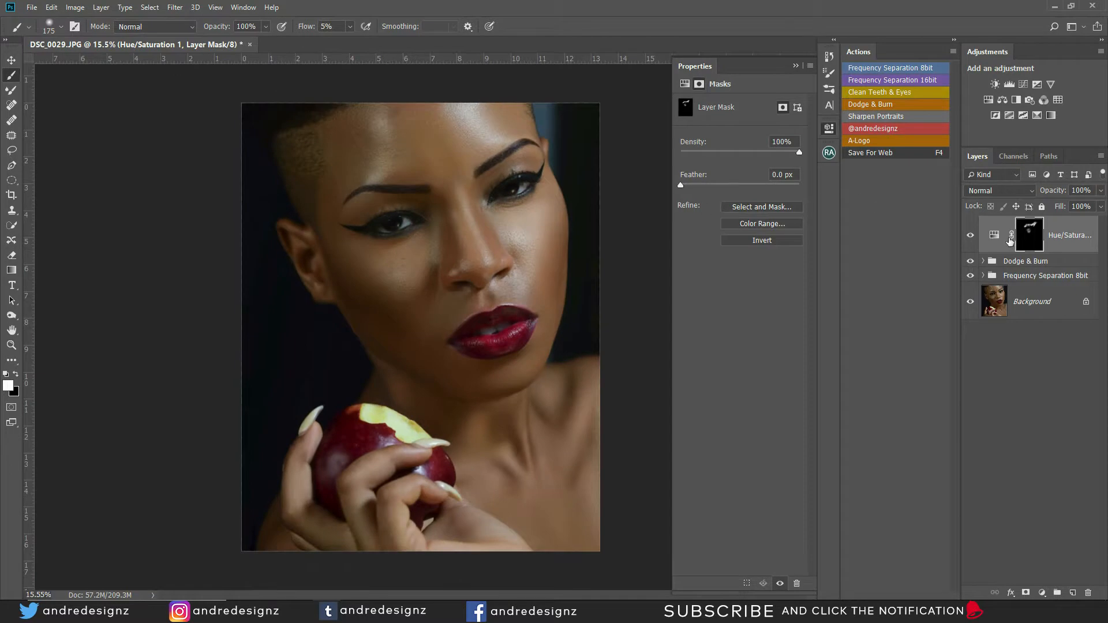
Compare the portrait with and without the Hue/Saturation correction, examining the skin tones close up and in full view
left_click(972, 236)
left_click(973, 235)
left_click(973, 237)
left_click(975, 238)
scroll(540, 387, "up", 4)
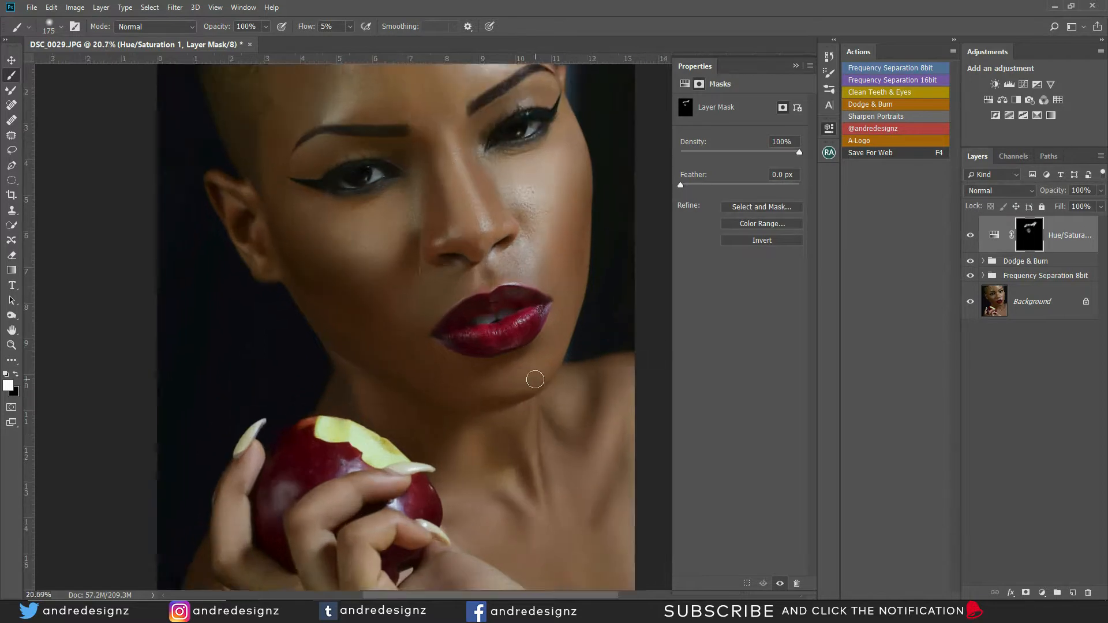
scroll(516, 385, "down", 3)
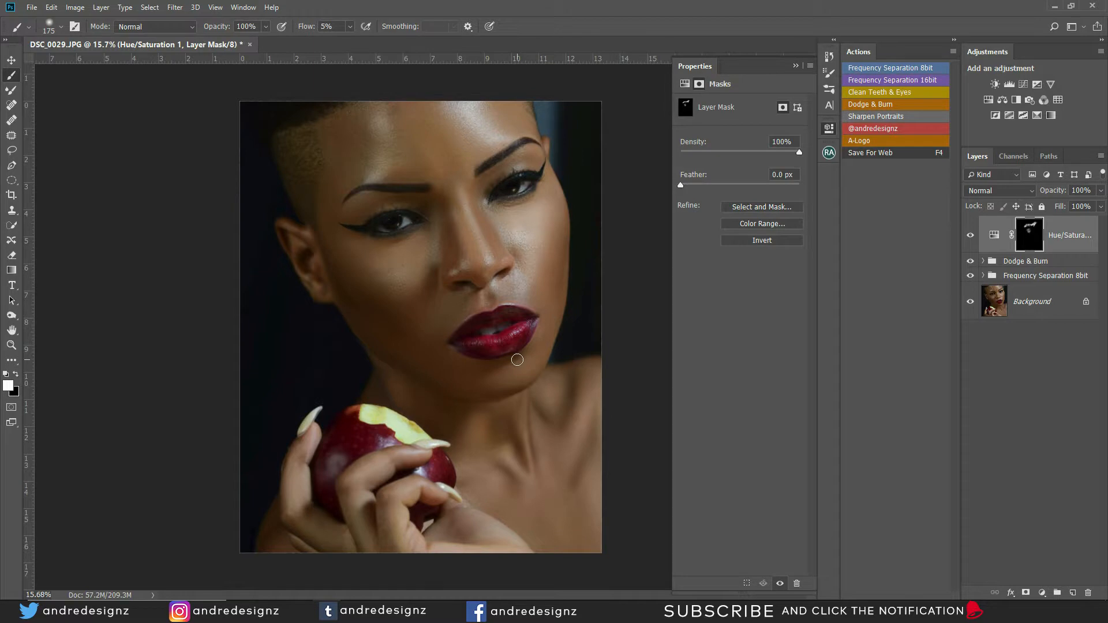
scroll(398, 248, "up", 1)
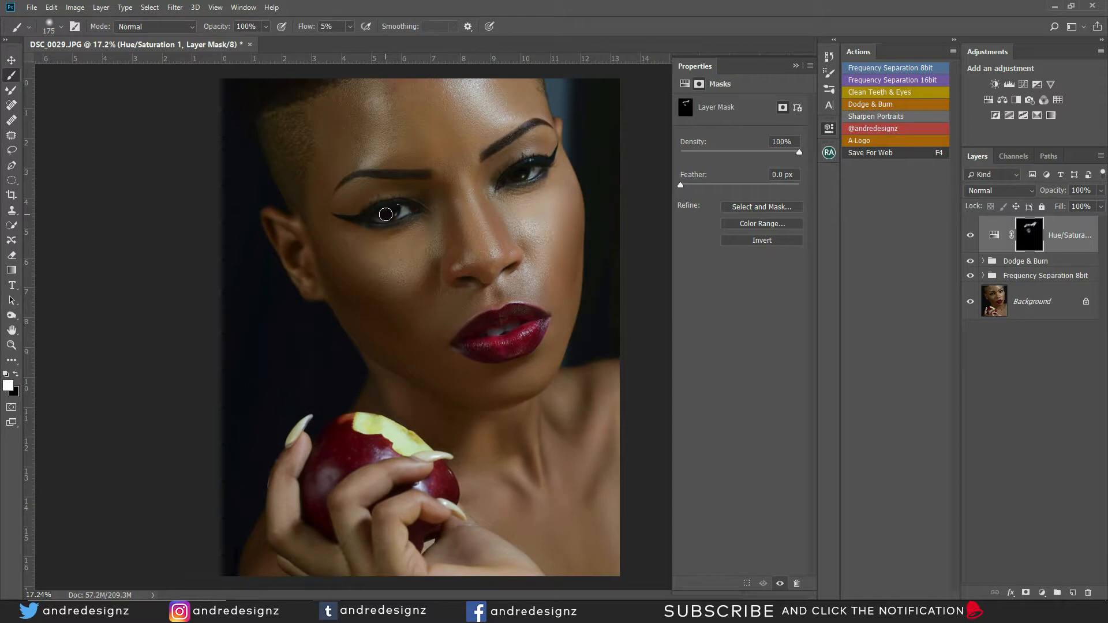
scroll(385, 214, "down", 2)
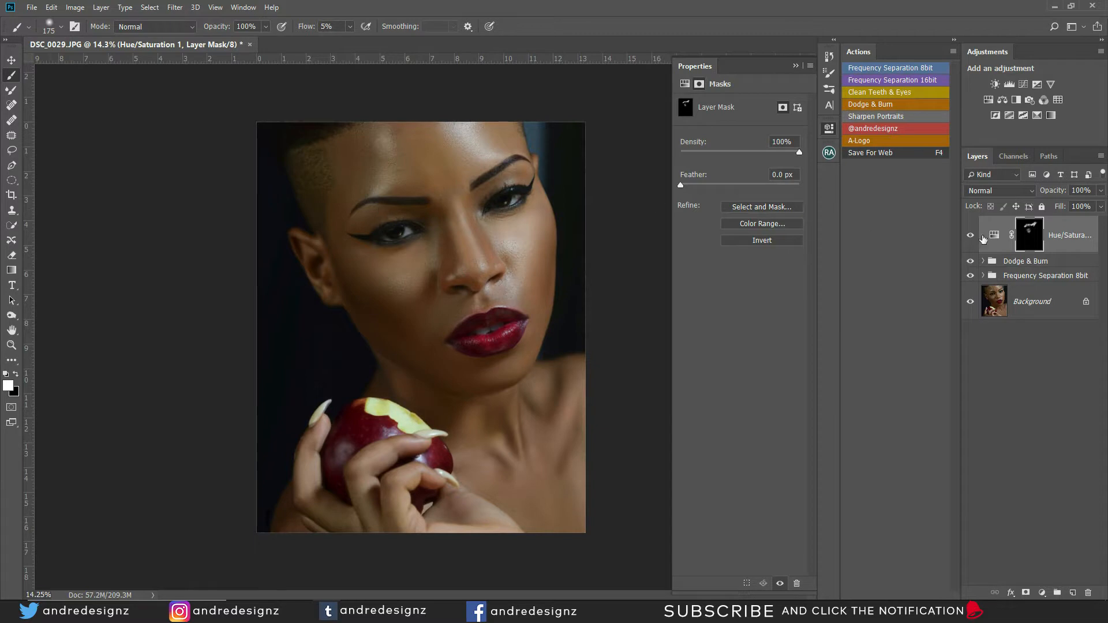
Add a Color Balance adjustment above the Hue/Saturation layer and set its Shadows to Red +2 and Blue +3
left_click(1042, 593)
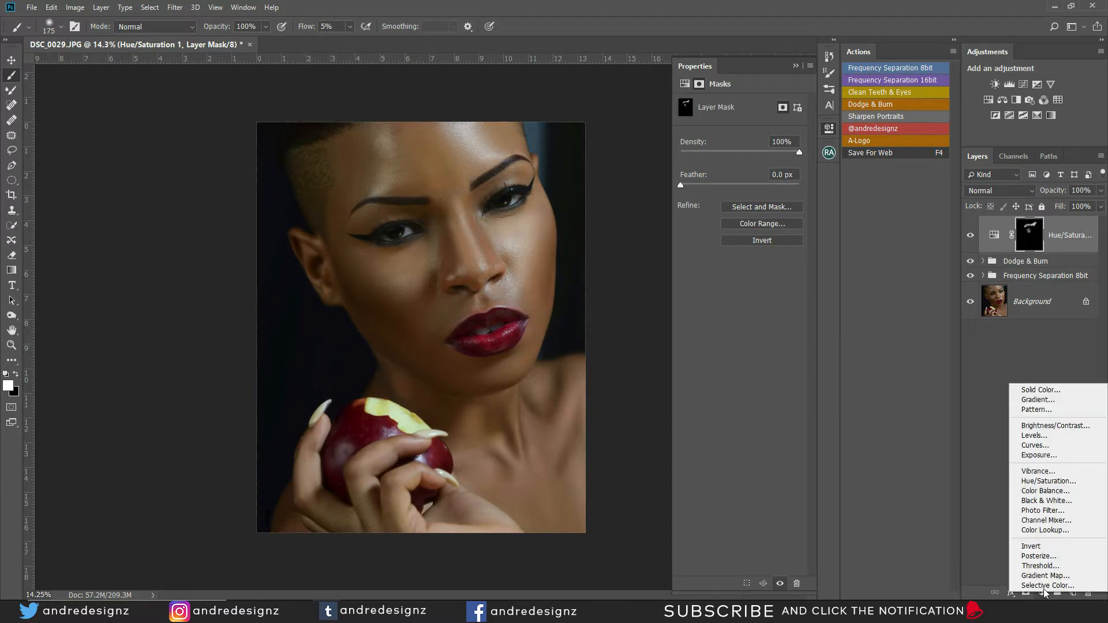
left_click(1057, 492)
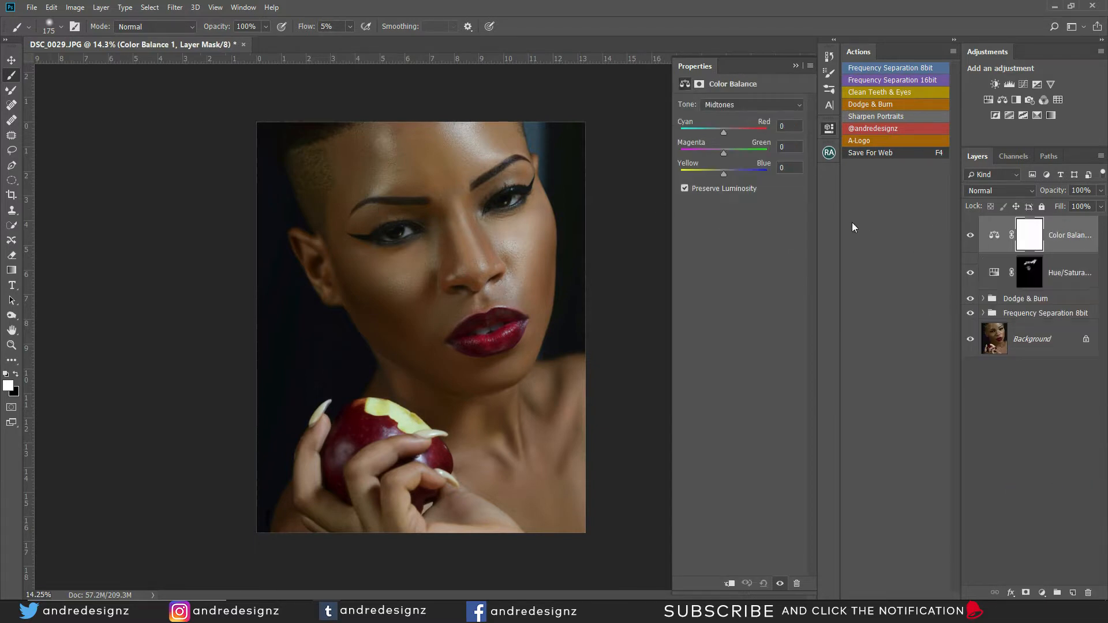
left_click(724, 106)
left_click(725, 116)
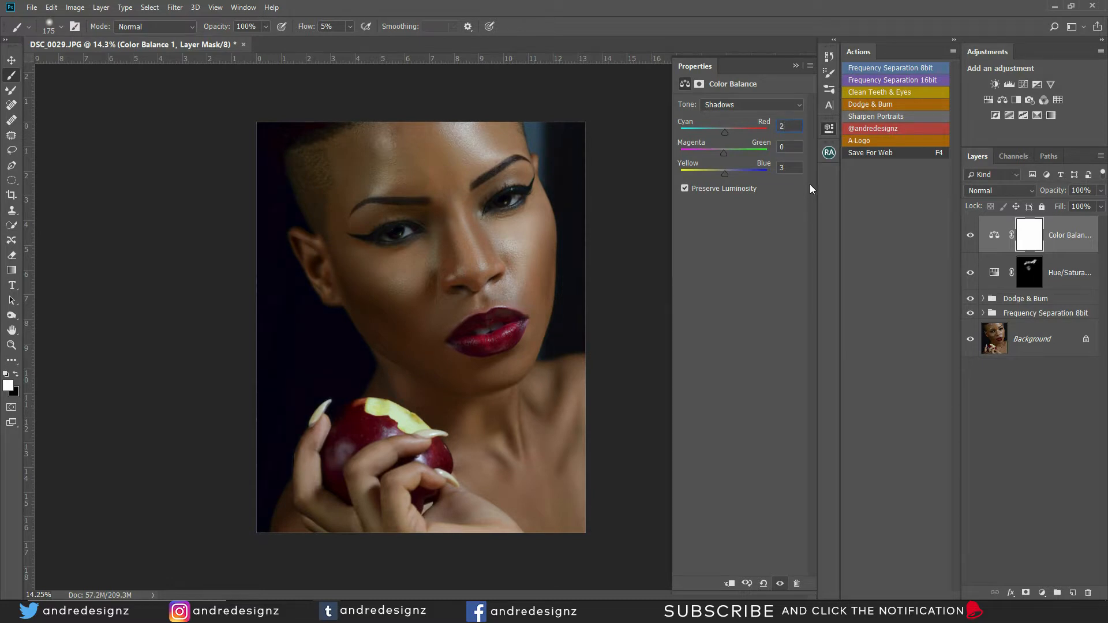
Compare the image with and without the Color Balance adjustment and examine the face, eyes and dark background
left_click(970, 236)
left_click(970, 236)
scroll(526, 196, "up", 3)
scroll(525, 198, "down", 3)
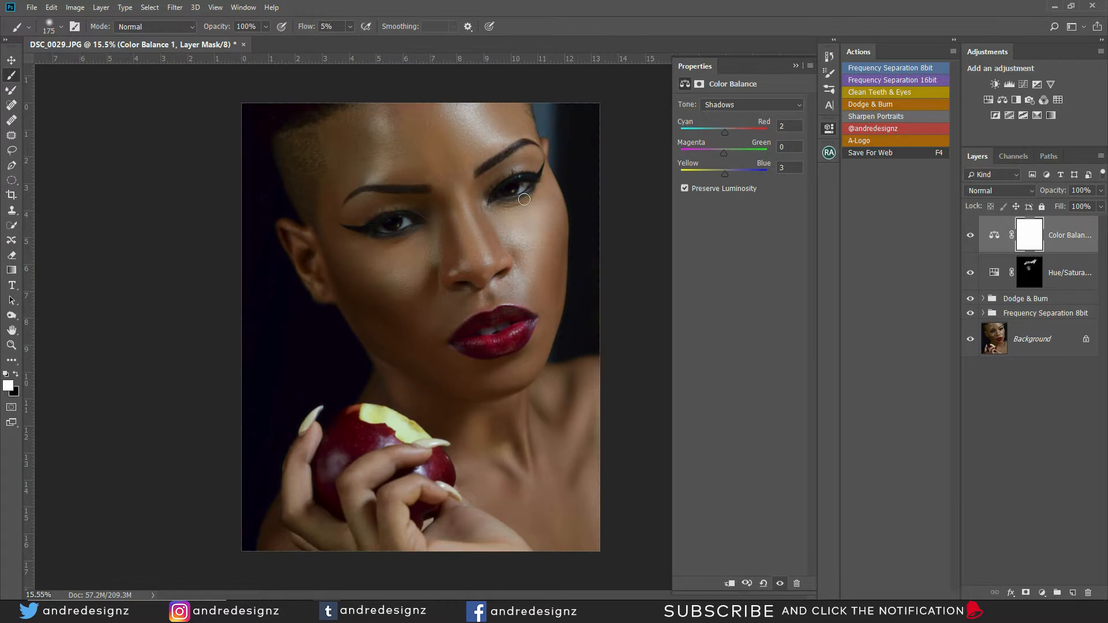
scroll(523, 199, "up", 4)
scroll(382, 199, "up", 4)
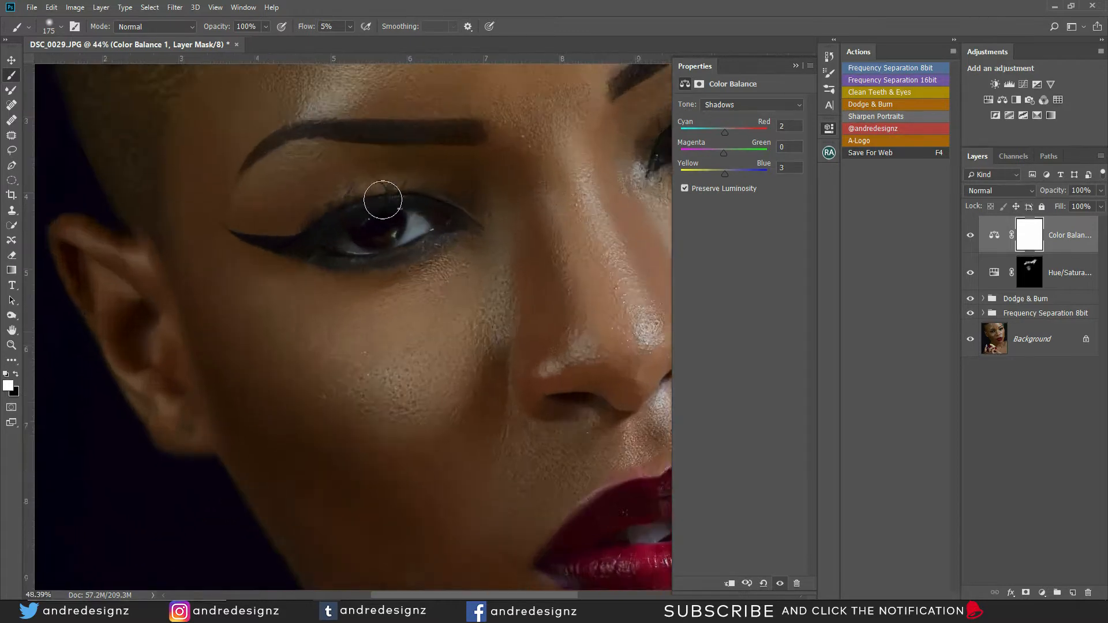
scroll(382, 200, "down", 7)
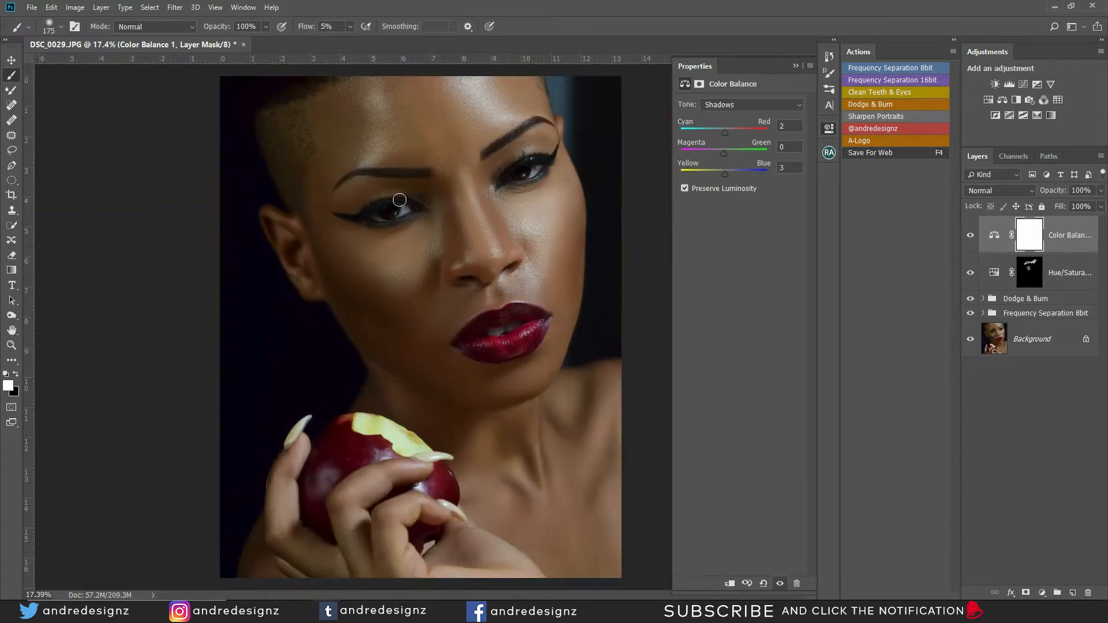
scroll(409, 199, "up", 5)
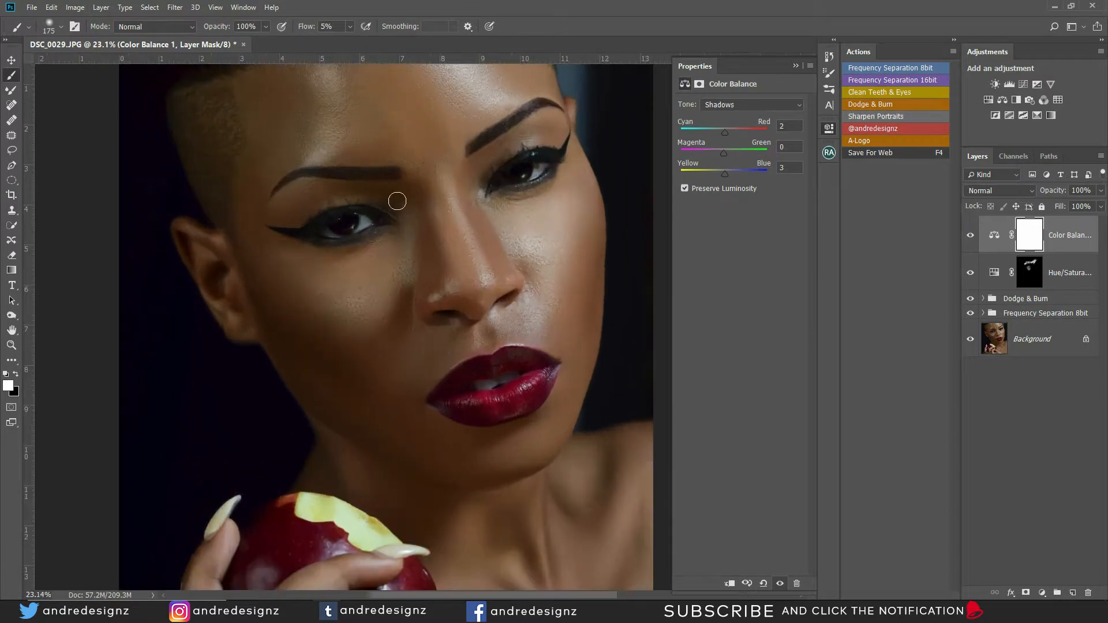
scroll(467, 190, "down", 2)
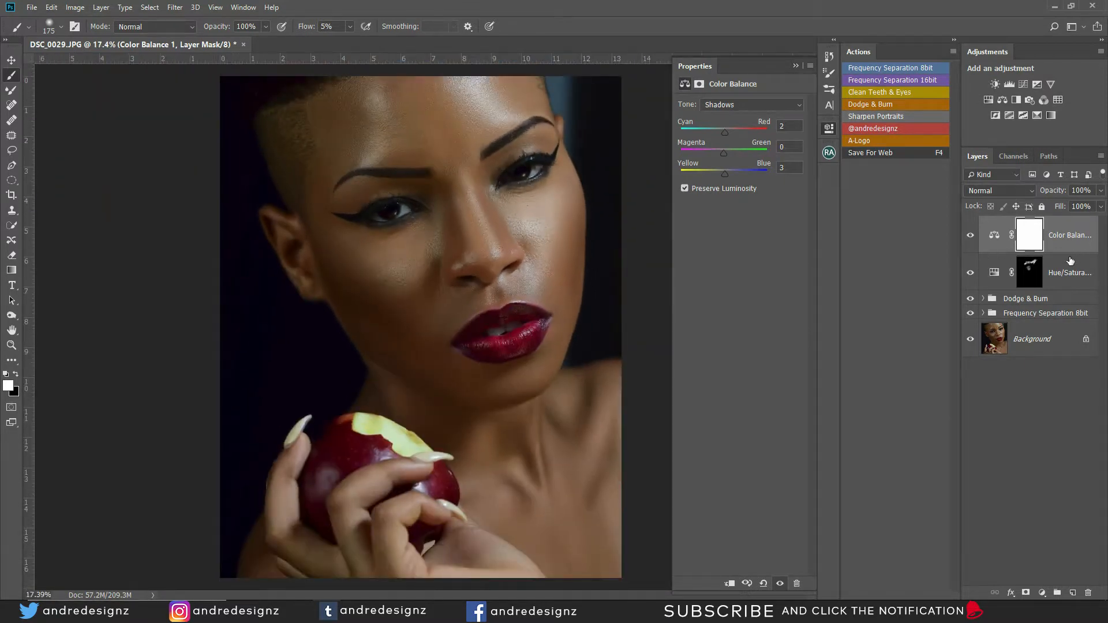
Add a Curves adjustment that raises the RGB midtones to brighten the image, and invert its mask to black
left_click(1041, 592)
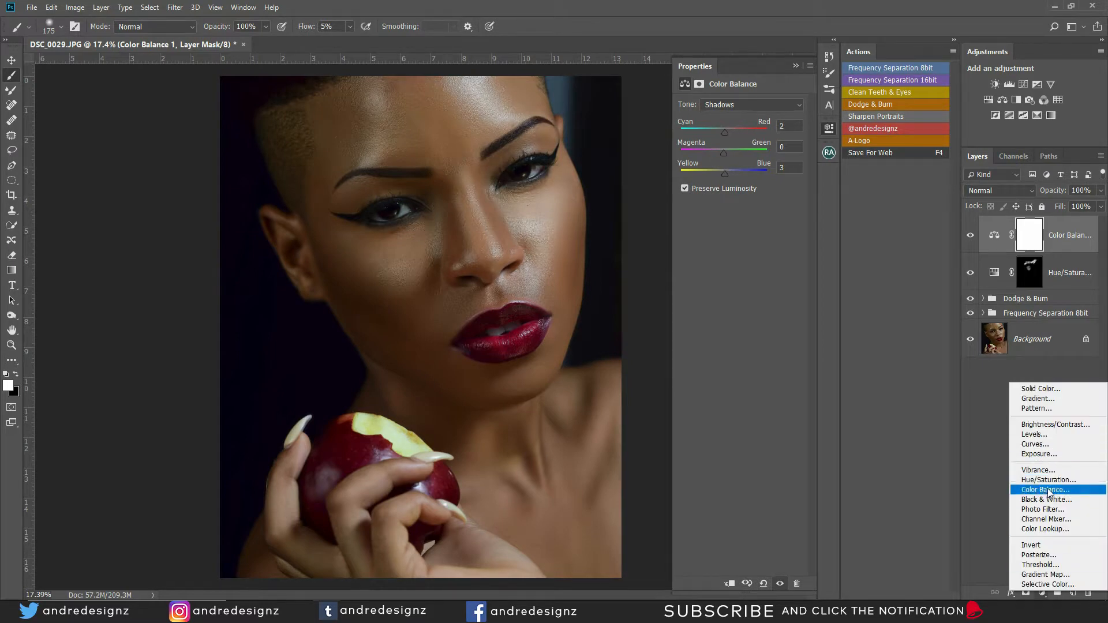
left_click(1045, 447)
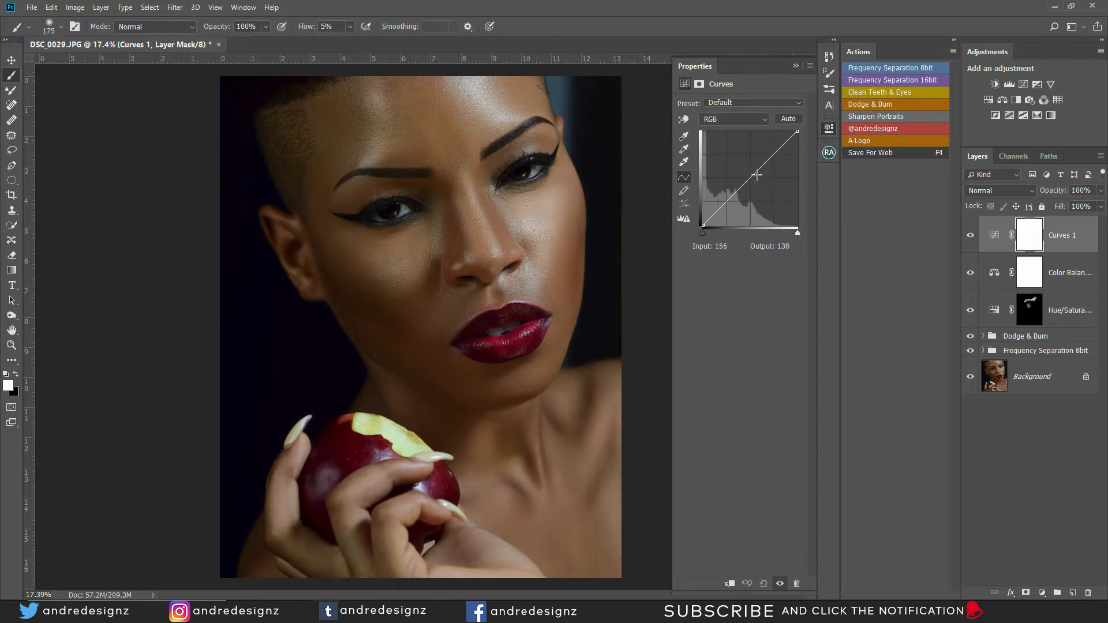
left_click_drag(750, 178, 735, 170)
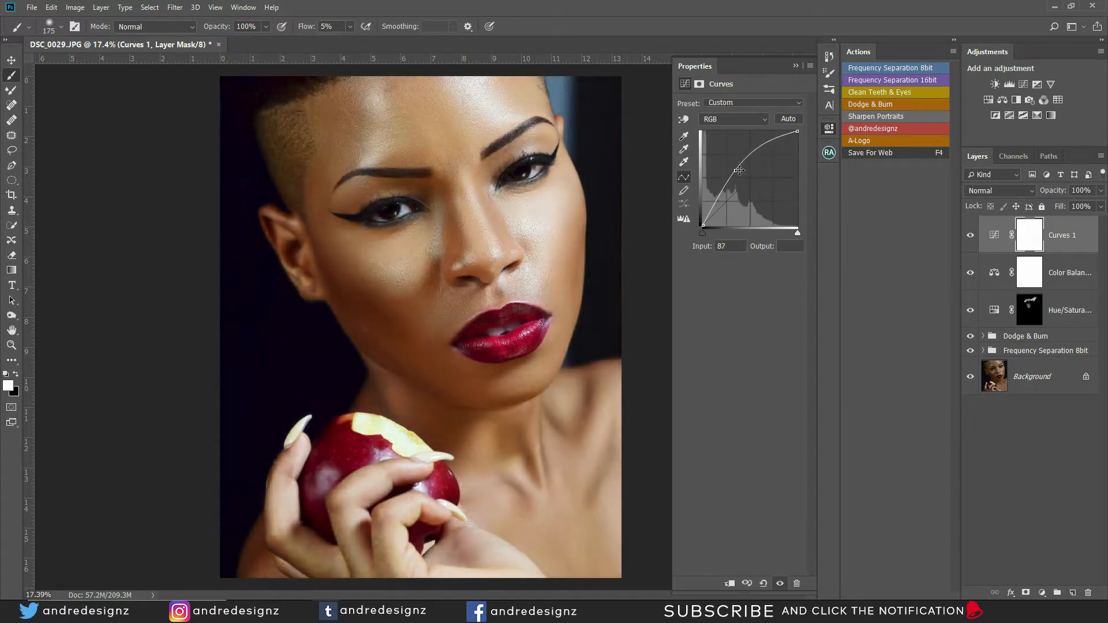
left_click(1031, 229)
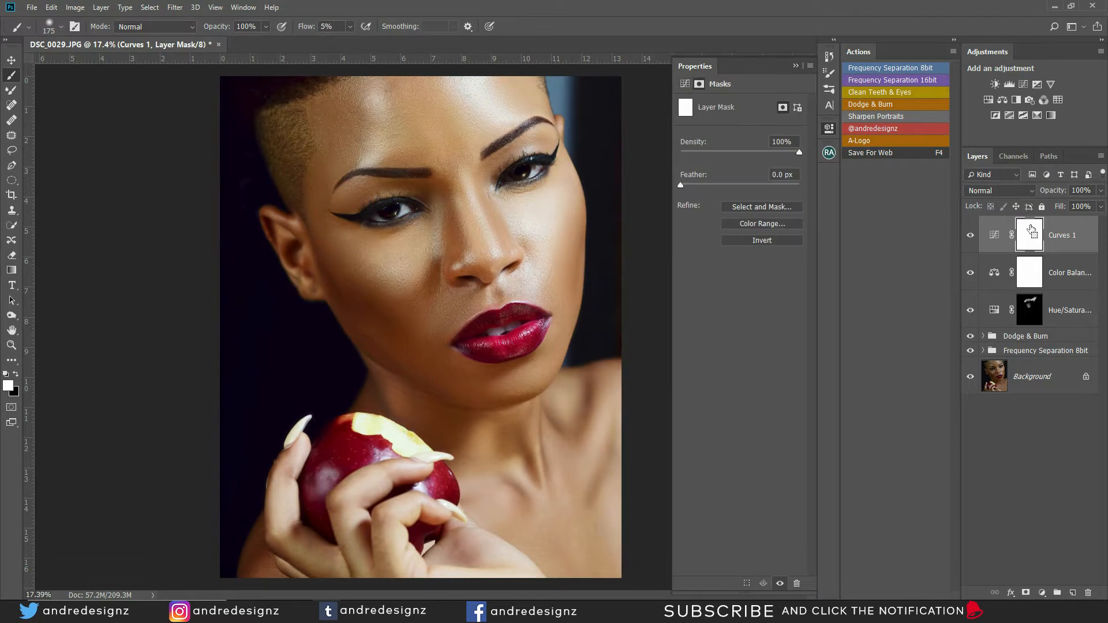
key("ctrl+i")
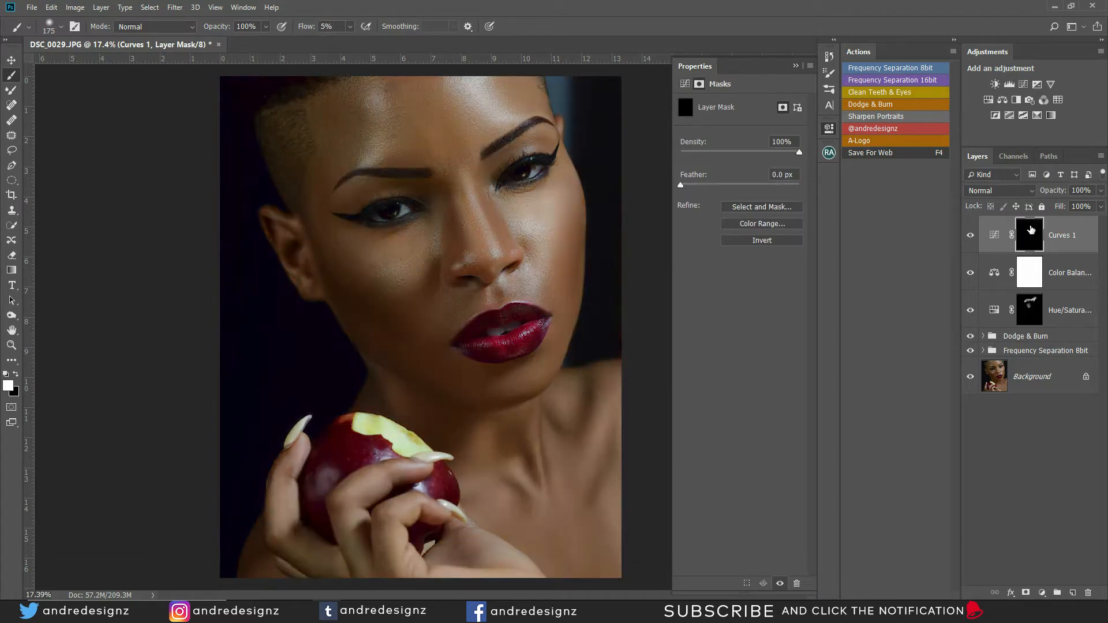
Set the brush flow to 46% and size to 50, and paint white on the Curves mask over the first eye's iris
left_click(347, 29)
left_click_drag(375, 44, 370, 42)
scroll(383, 194, "up", 1)
scroll(383, 195, "up", 5)
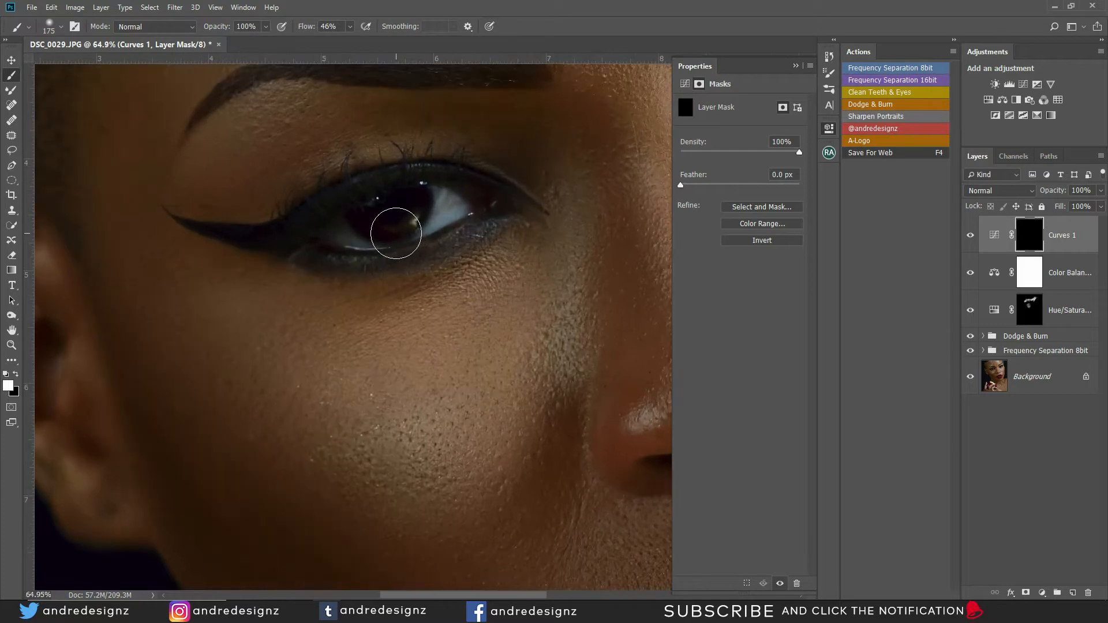
key("bracketleft")
key("bracketleft")
key("bracketleft")
key("bracketleft")
key("bracketleft")
key("bracketleft")
key("bracketleft")
mouse_move(422, 210)
left_mouse_down()
mouse_move(397, 228)
mouse_move(372, 231)
mouse_move(356, 215)
mouse_move(389, 227)
mouse_move(421, 208)
mouse_move(426, 194)
mouse_move(388, 218)
mouse_move(420, 189)
left_mouse_up()
Paint white on the Curves mask over the other eye's iris and compare the portrait with and without the brightening
left_click_drag(559, 204, 265, 294)
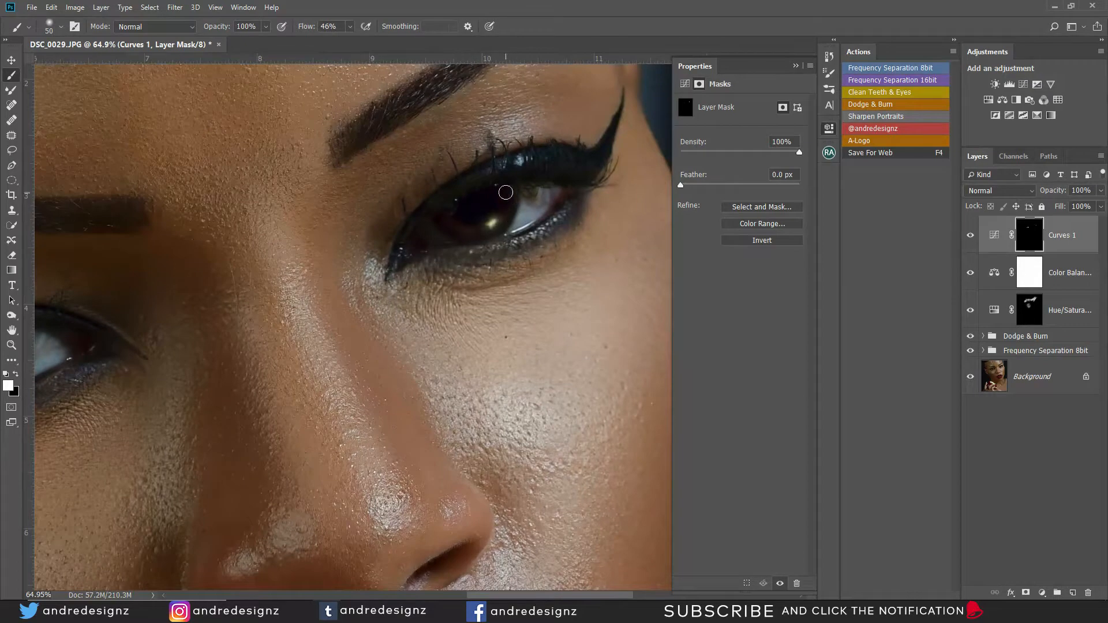
left_click_drag(495, 221, 491, 213)
scroll(546, 156, "down", 8)
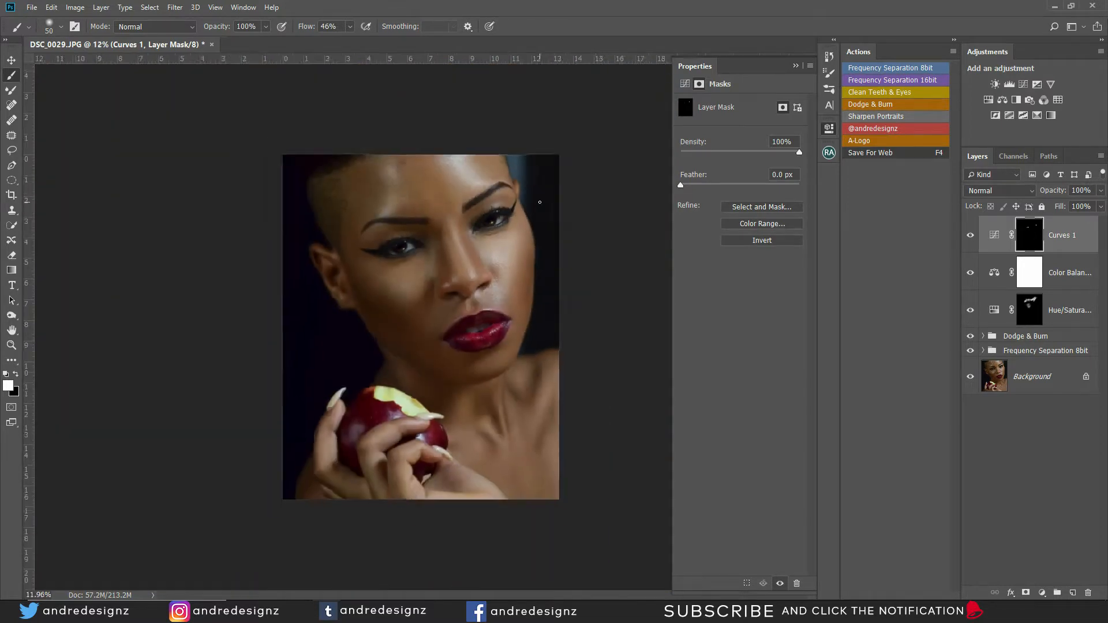
left_click(969, 238)
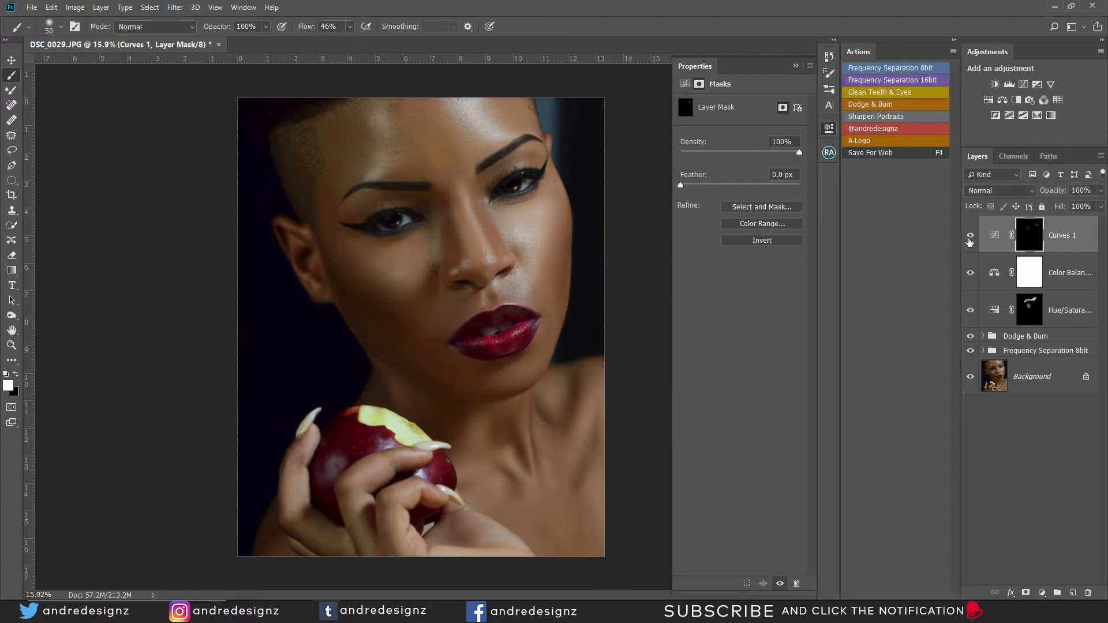
Try brightening the teeth with the Clean Teeth & Eyes action by painting white on its mask, and delete the resulting group
scroll(511, 329, "up", 10)
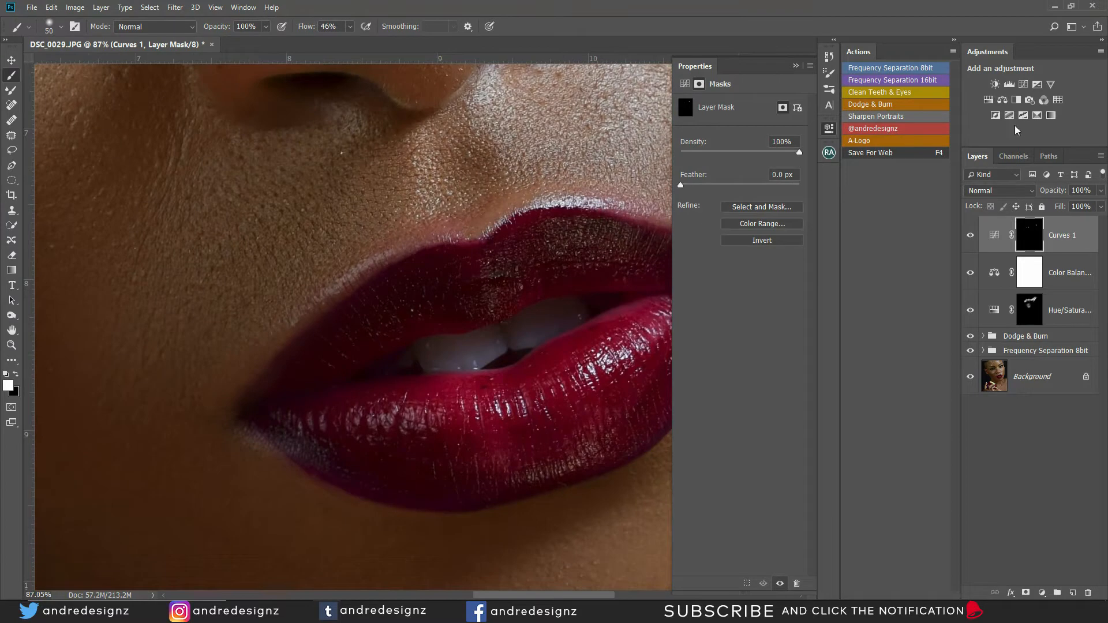
left_click(883, 91)
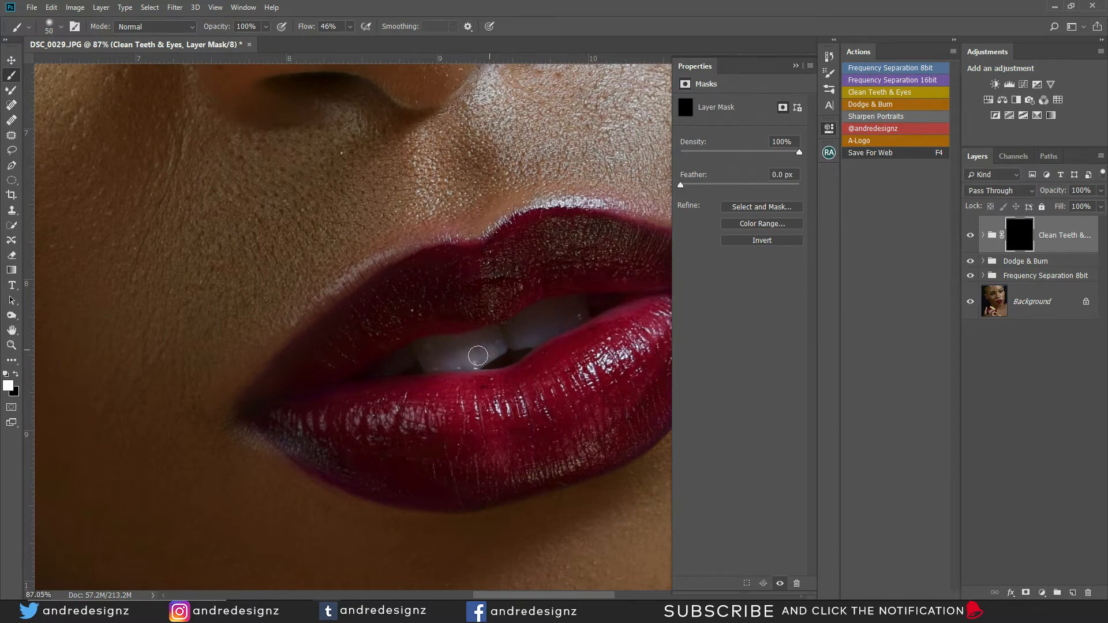
left_click_drag(461, 345, 449, 349)
mouse_move(526, 327)
left_mouse_down()
mouse_move(562, 314)
mouse_move(523, 337)
mouse_move(540, 318)
mouse_move(572, 313)
mouse_move(524, 332)
mouse_move(537, 334)
mouse_move(424, 350)
mouse_move(486, 351)
left_mouse_up()
scroll(486, 351, "down", 10)
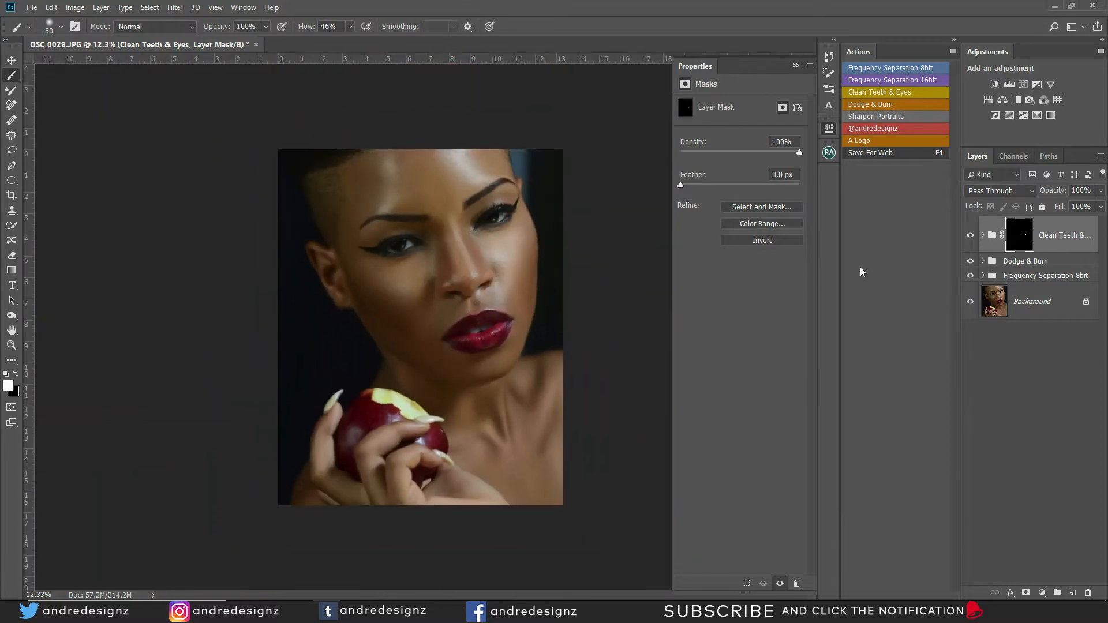
left_click(970, 236)
left_click(970, 236)
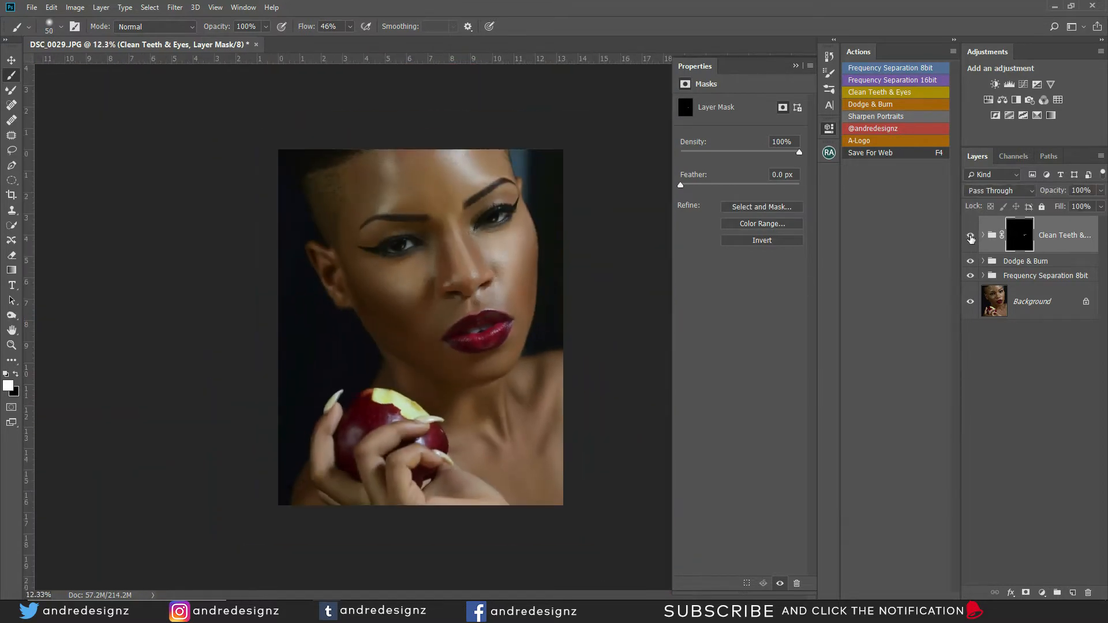
left_click(1039, 235)
key("Delete")
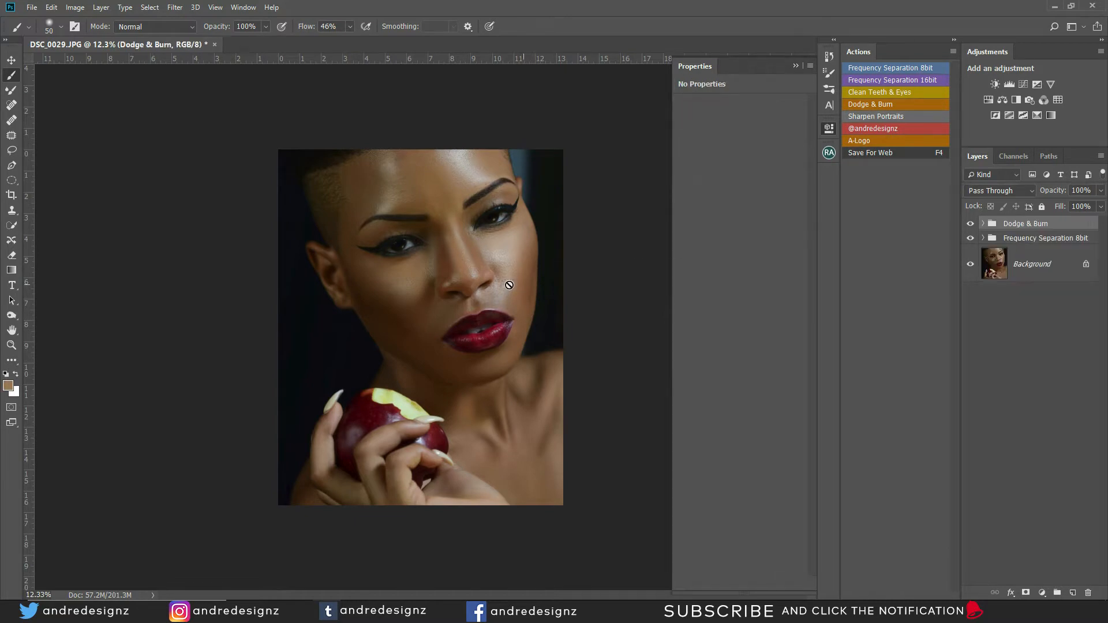
Stamp all visible layers into a new layer above the Dodge & Burn group for retouching the fingernail beside the apple
scroll(502, 286, "up", 3)
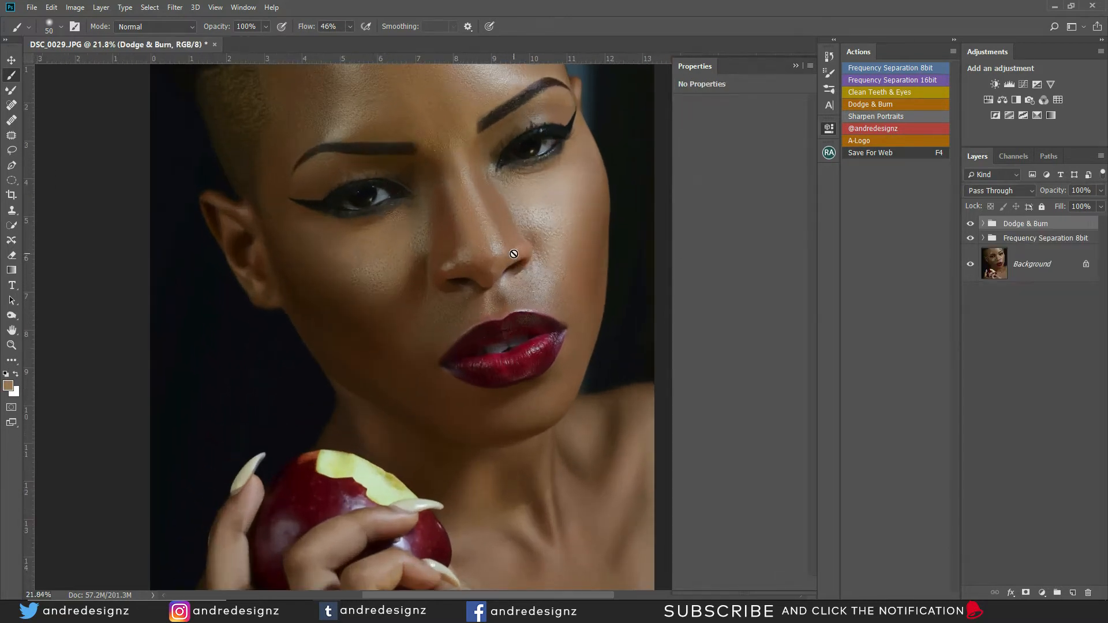
scroll(515, 251, "down", 2)
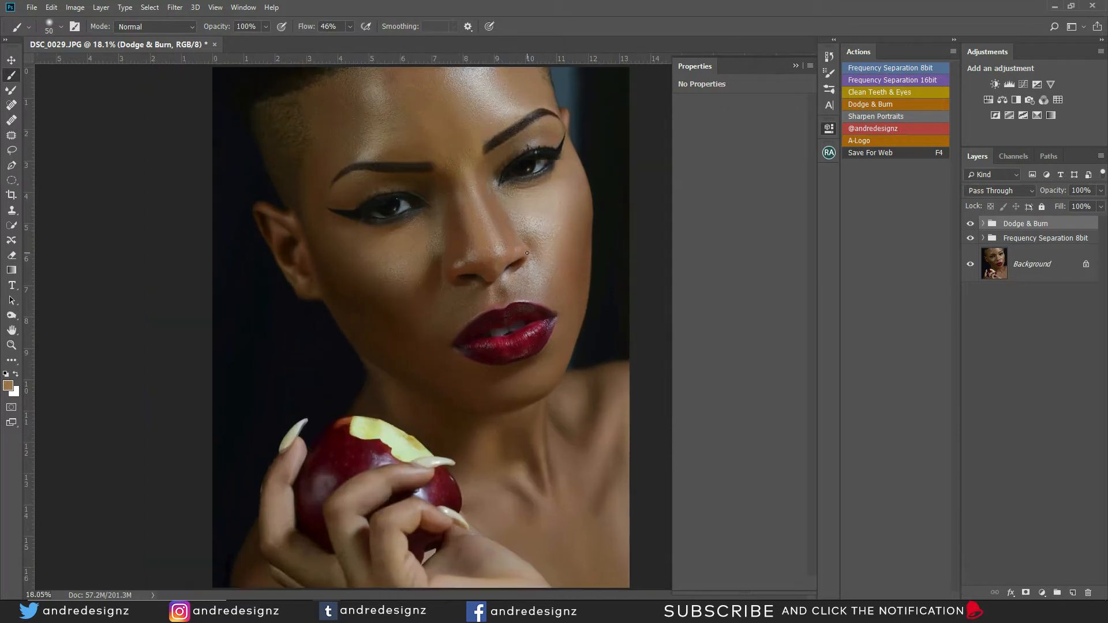
scroll(384, 533, "up", 2)
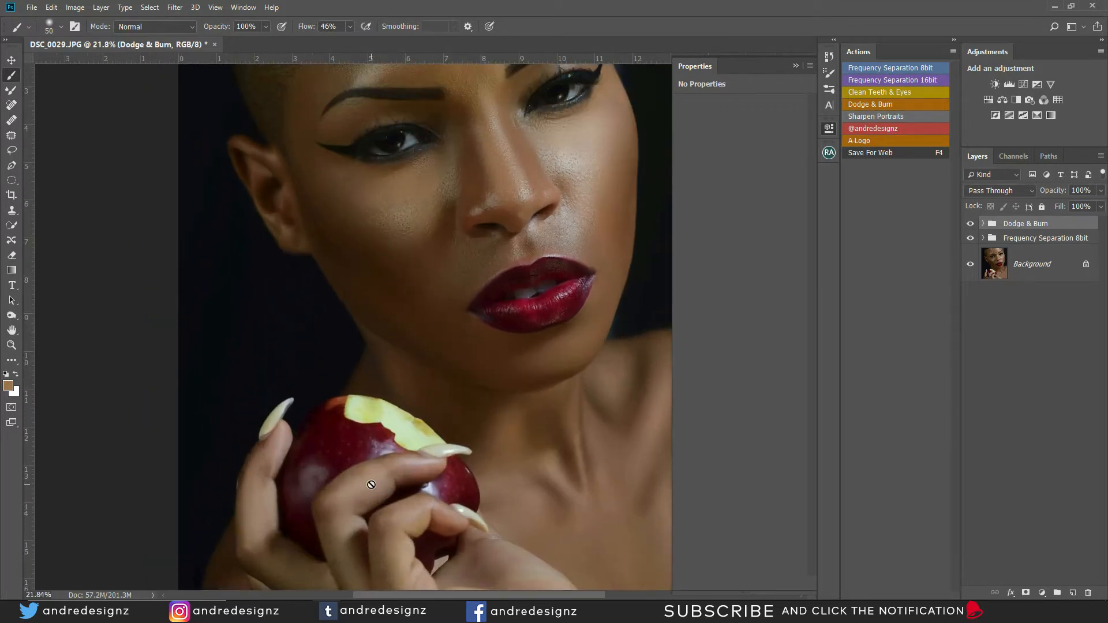
scroll(371, 484, "up", 6)
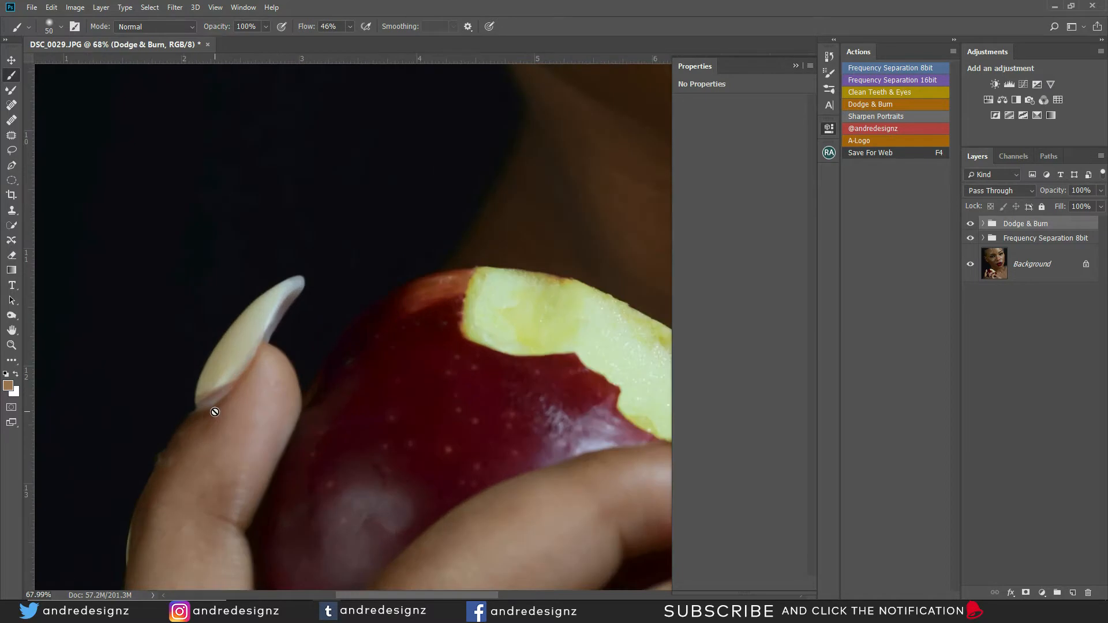
scroll(214, 411, "up", 1)
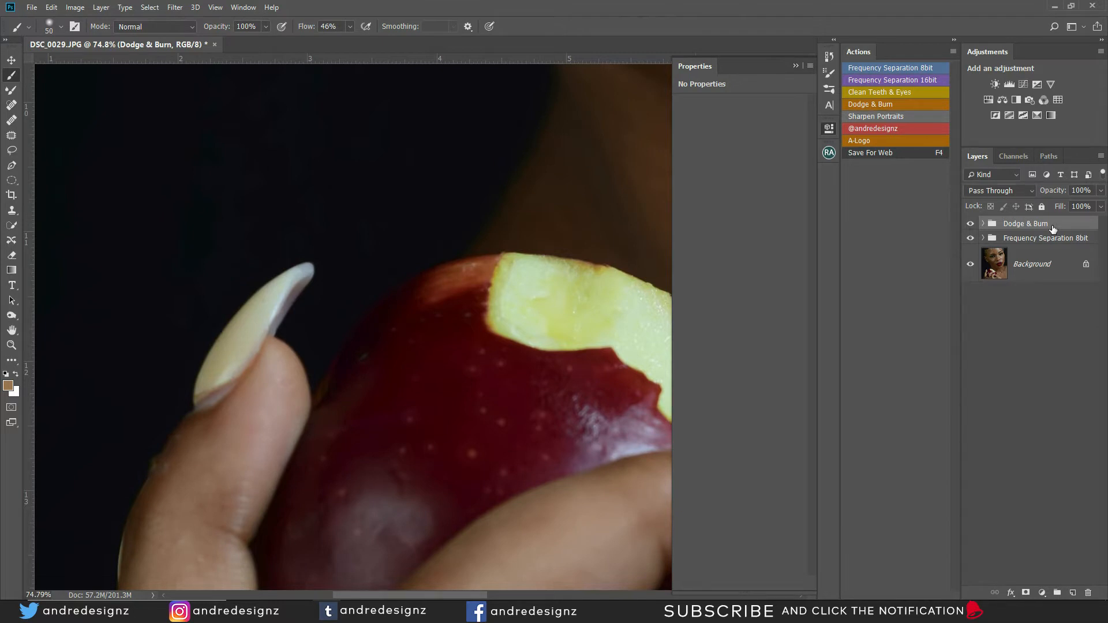
key("ctrl+alt+shift+e")
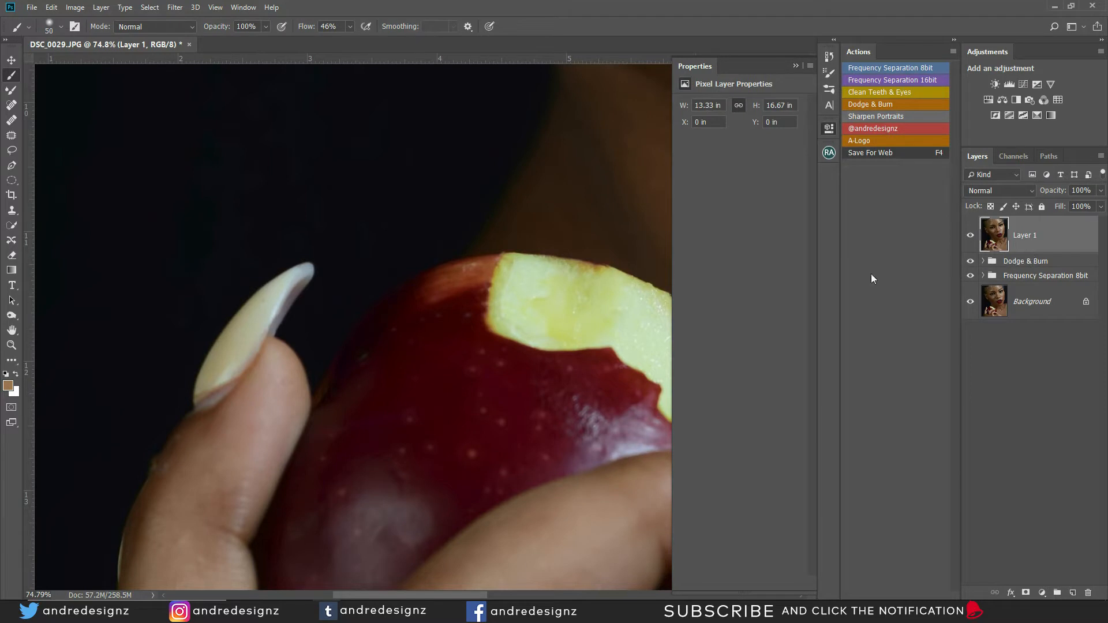
Set up the Clone Stamp tool with 52% flow and a brush size of 50
left_click(11, 210)
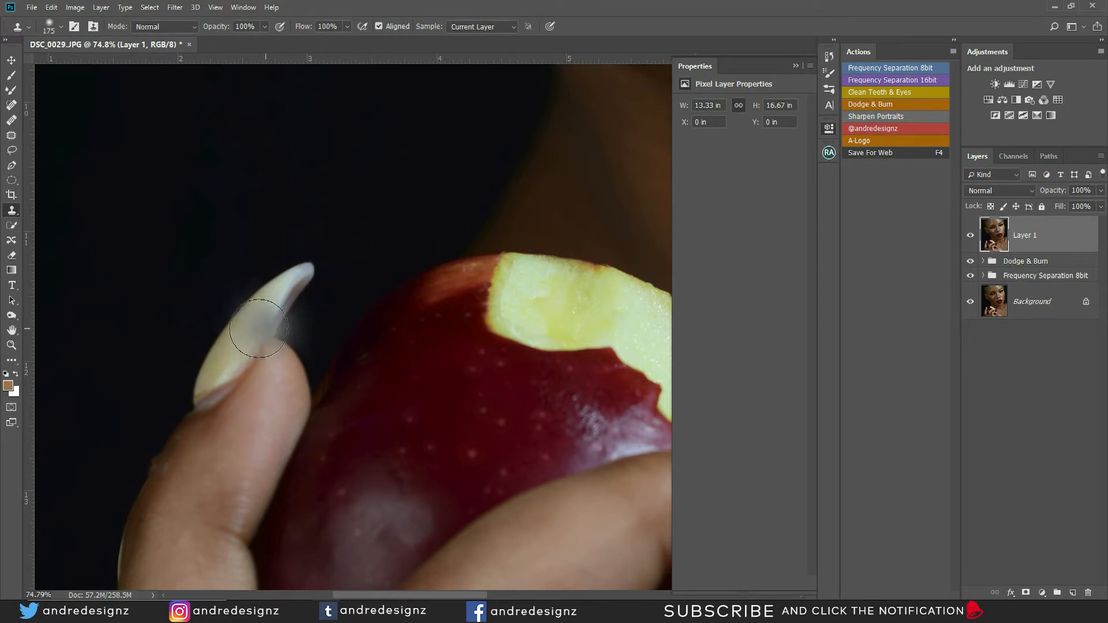
left_click(348, 30)
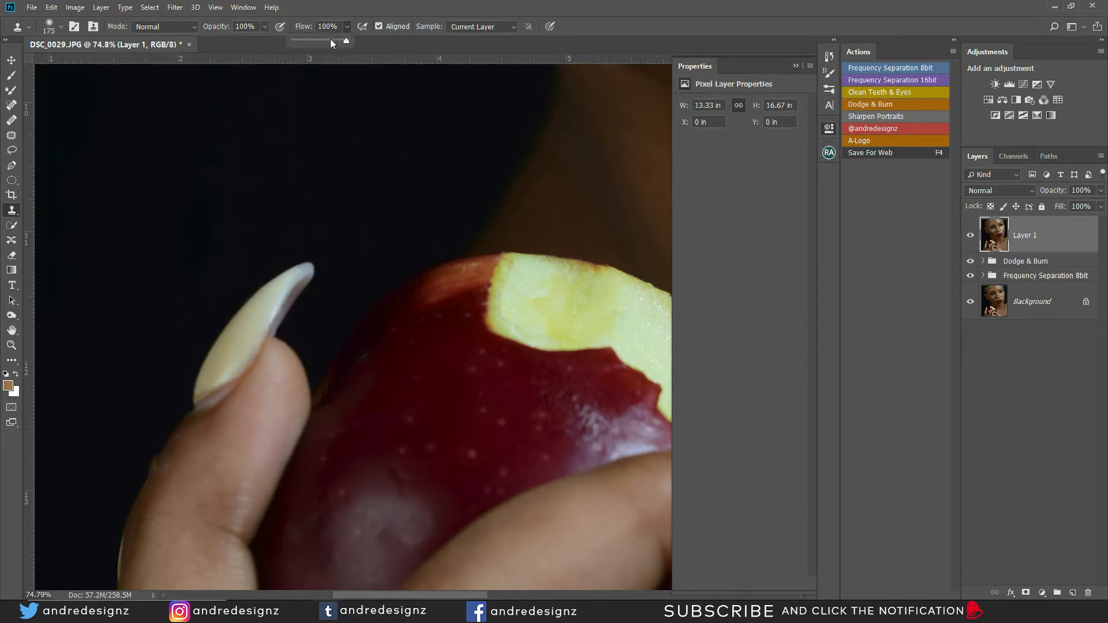
left_click_drag(321, 42, 320, 43)
left_click(912, 317)
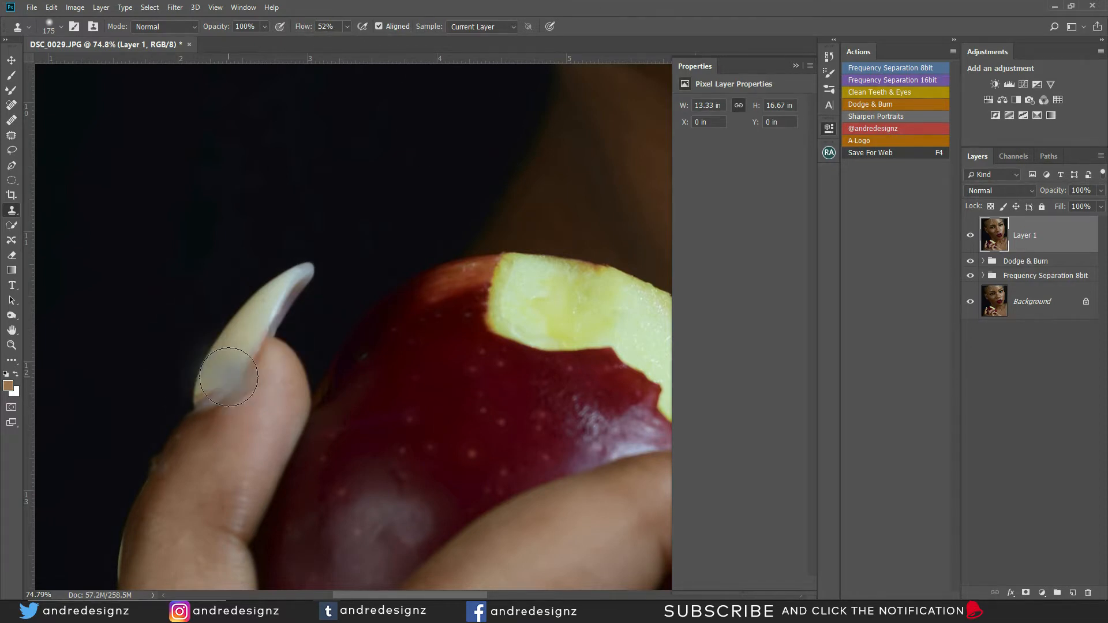
key("bracketleft")
key("bracketleft")
key("bracketleft")
key("bracketleft")
key("bracketleft")
key("bracketleft")
key("bracketleft")
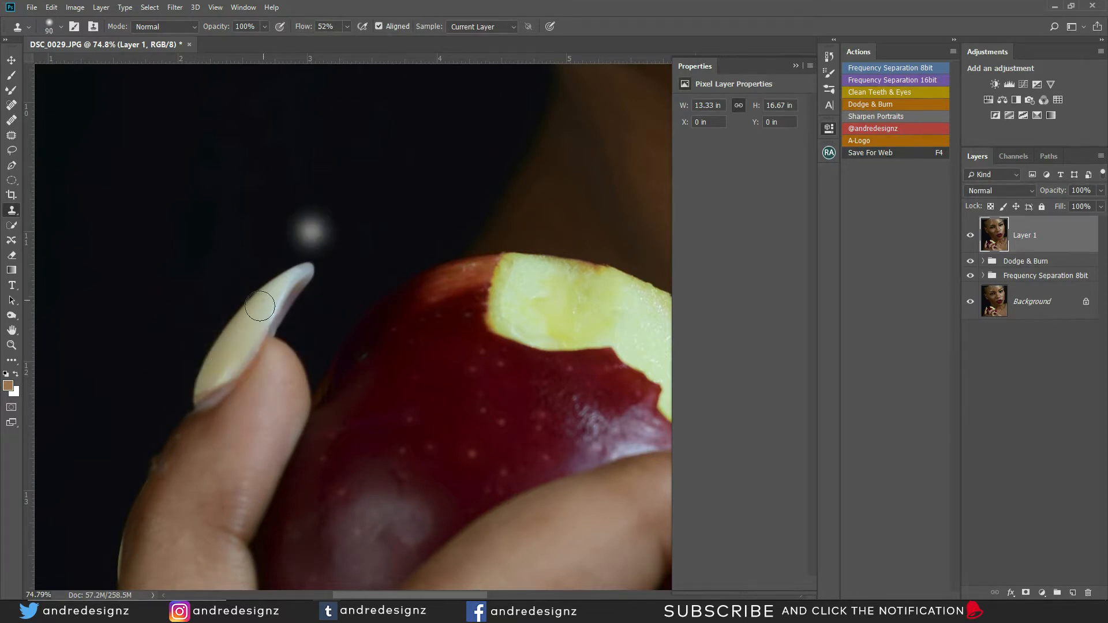
key("bracketleft")
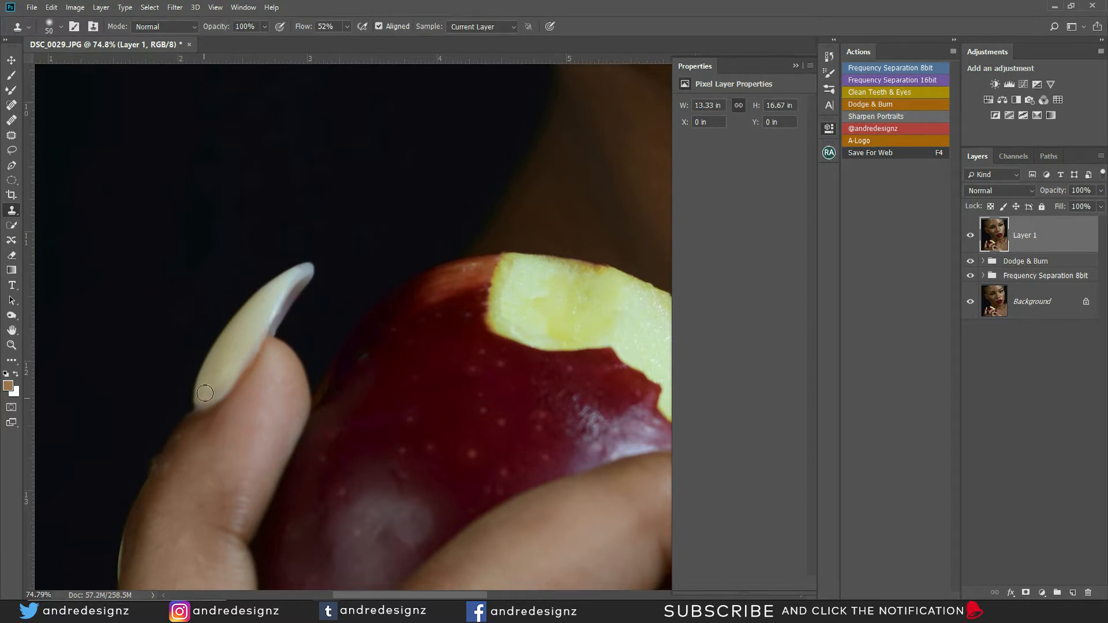
Clone clean nail areas over the base and edge of the upright fingernail and compare with Layer 1 hidden and shown
mouse_move(241, 360)
left_mouse_down()
mouse_move(223, 378)
mouse_move(235, 371)
left_mouse_up()
left_click(239, 343, "alt")
left_click(232, 352, "alt")
left_click_drag(265, 303, 274, 298)
scroll(411, 297, "down", 5)
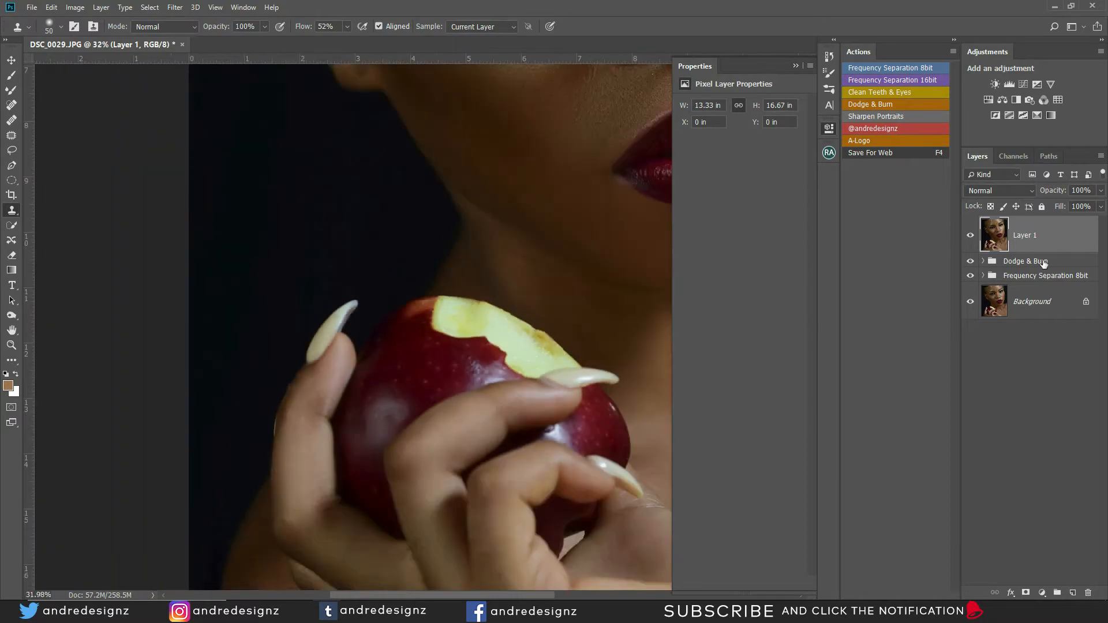
left_click(971, 236)
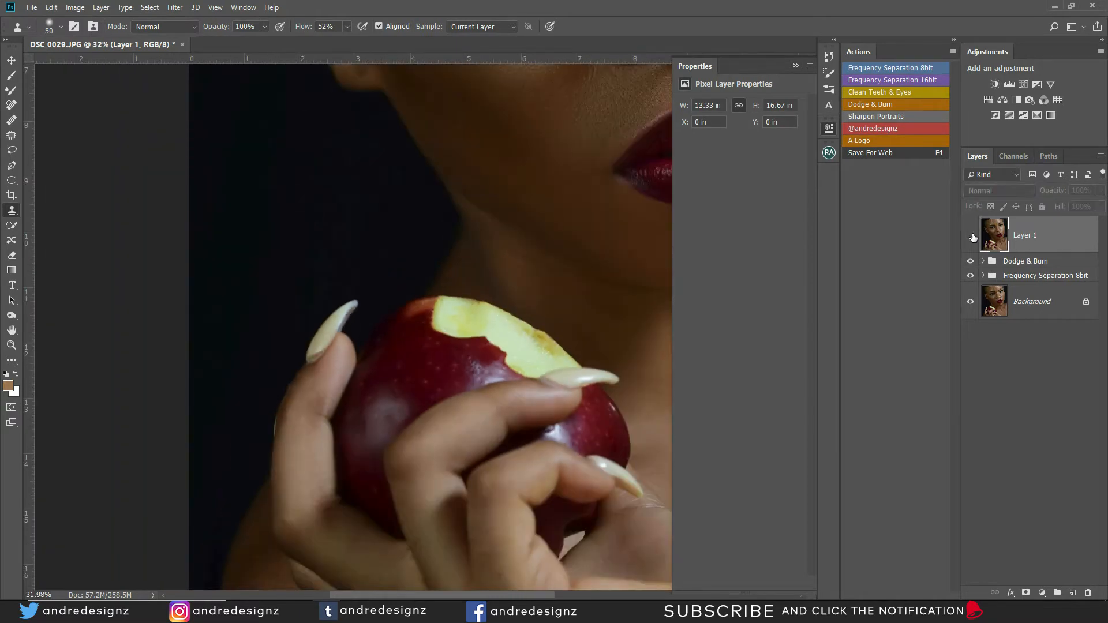
left_click(972, 236)
left_click(971, 236)
left_click(971, 236)
Clone over the middle of the upright fingernail and along the finger's outer edge against the dark background
scroll(362, 232, "up", 4)
scroll(312, 355, "up", 2)
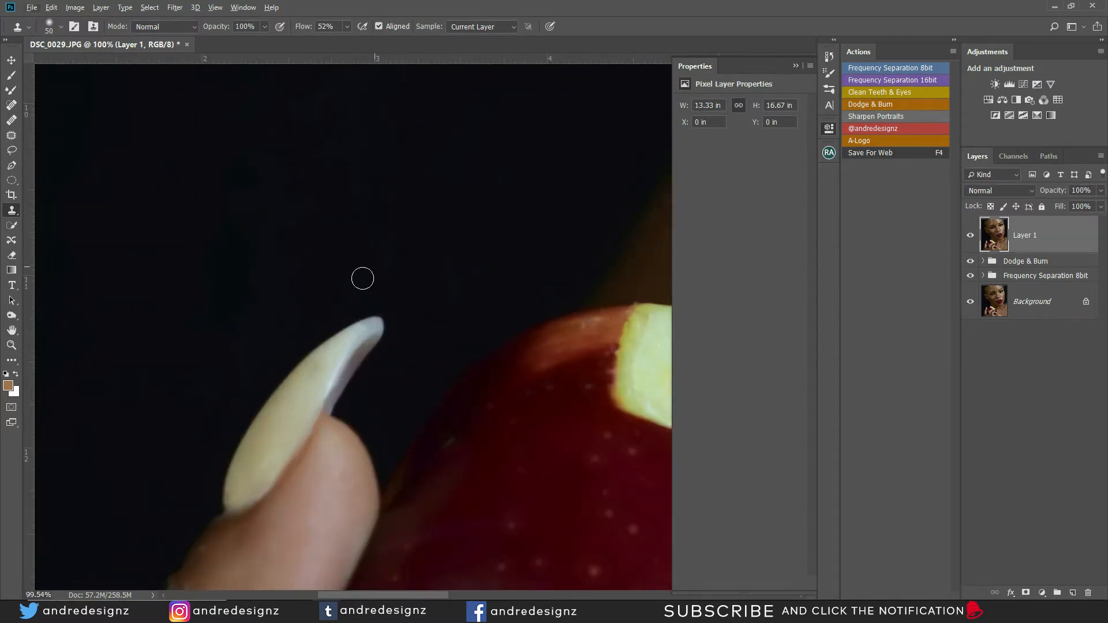
left_click(303, 392, "alt")
left_click_drag(313, 375, 315, 368)
scroll(505, 341, "down", 4)
scroll(460, 381, "up", 4)
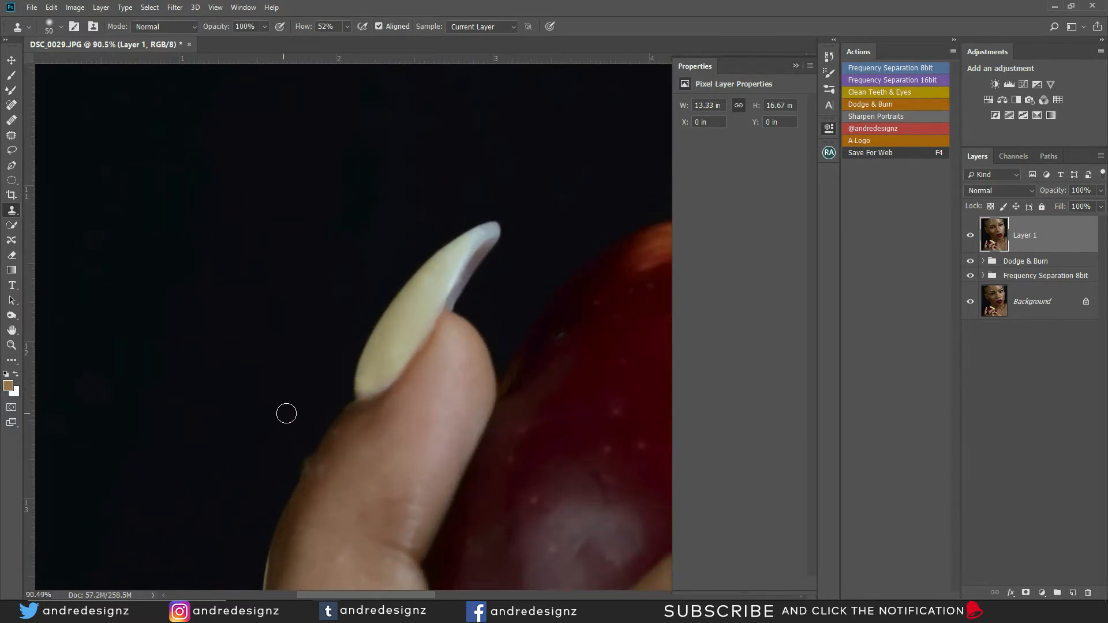
mouse_move(294, 432)
left_mouse_down()
mouse_move(294, 467)
mouse_move(302, 455)
mouse_move(288, 465)
left_mouse_up()
left_click_drag(478, 368, 403, 378)
Compare the portrait with and without Layer 1 and examine the finger's outer edge below the upright nail
scroll(403, 378, "down", 5)
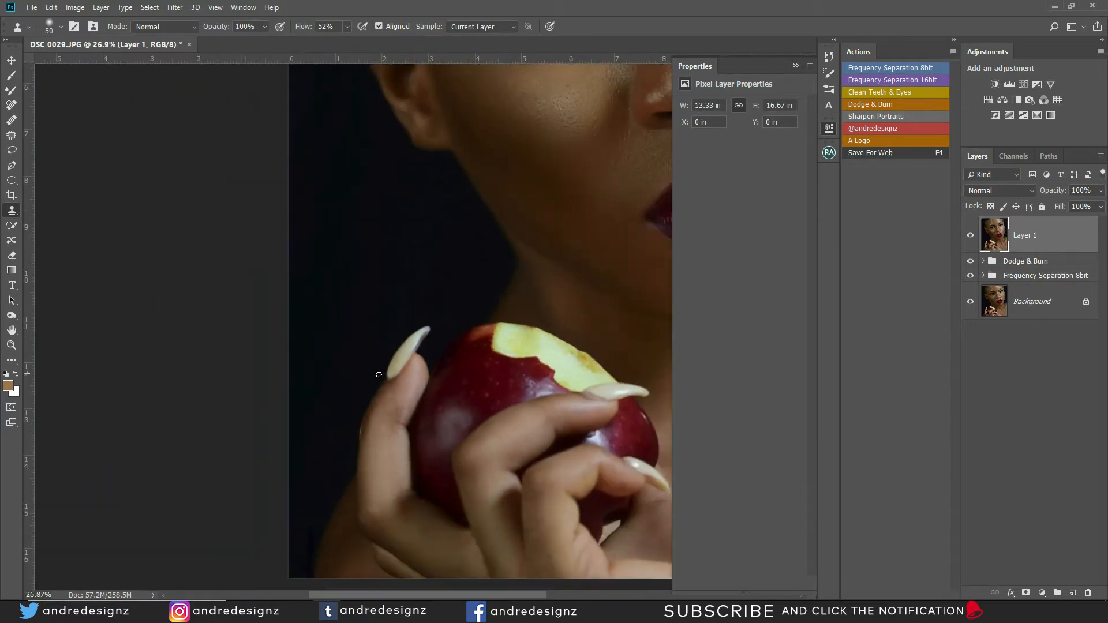
scroll(384, 373, "up", 1)
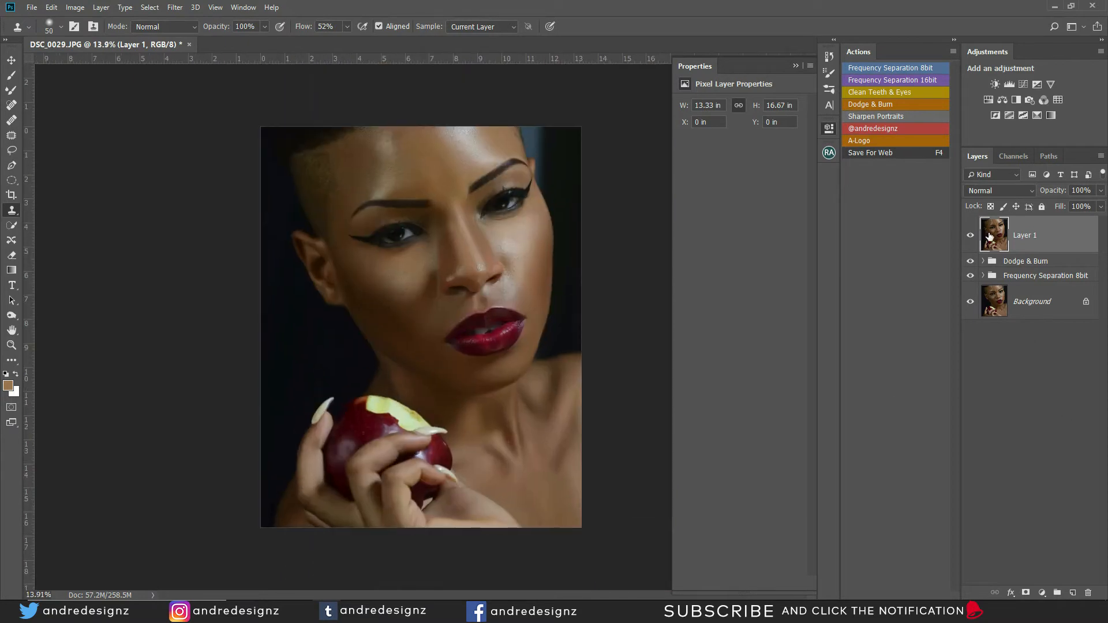
left_click(969, 236)
left_click(969, 237)
scroll(434, 493, "up", 15)
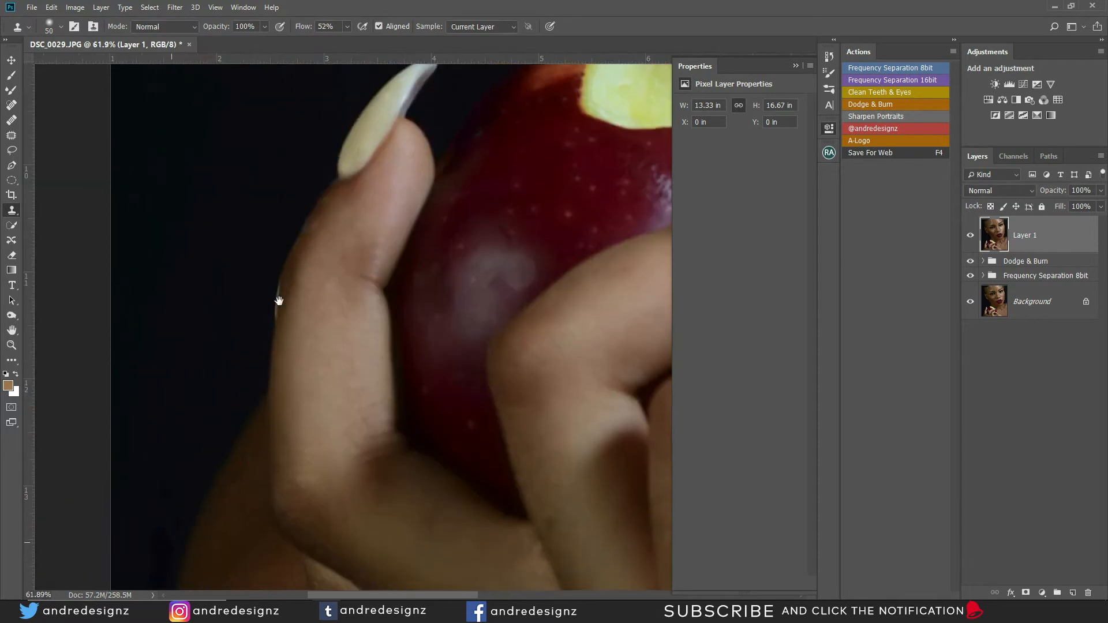
scroll(280, 298, "up", 4)
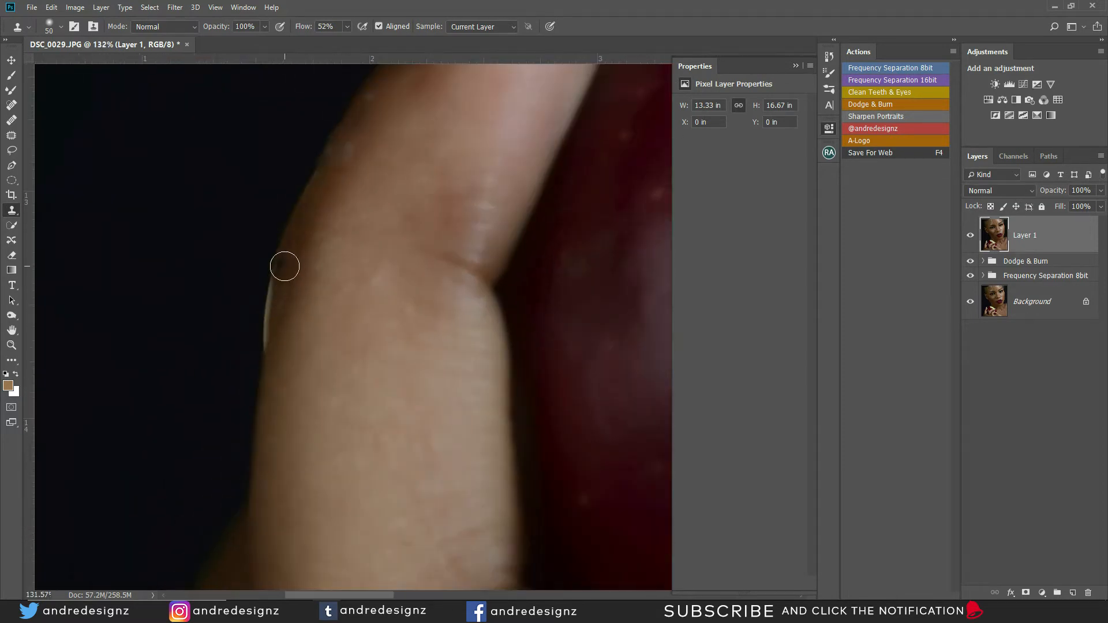
scroll(284, 266, "down", 10)
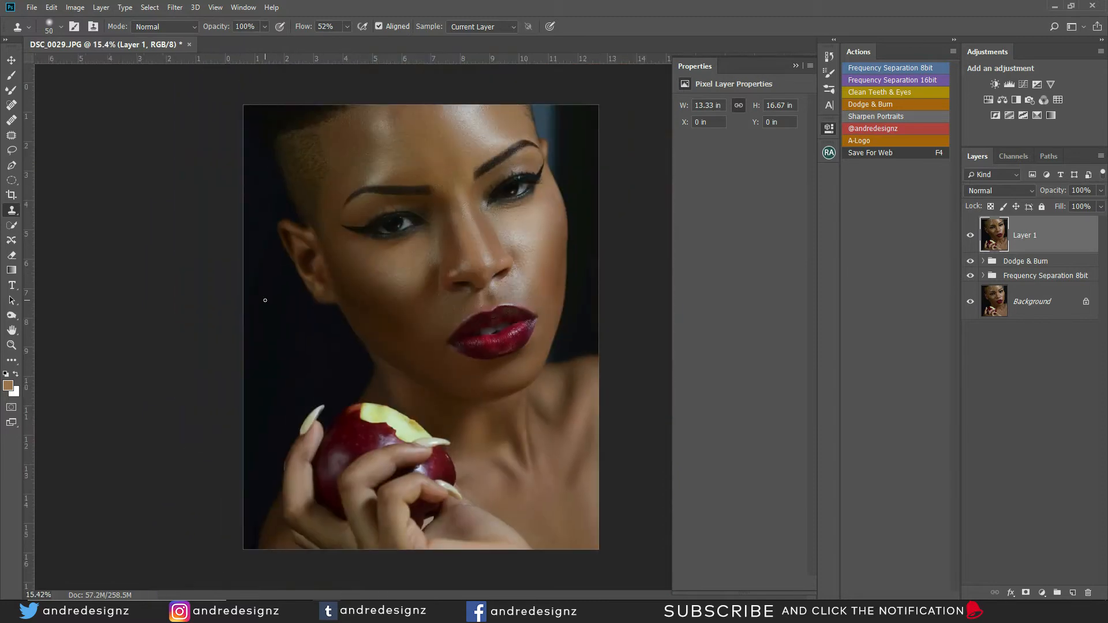
scroll(283, 416, "up", 6)
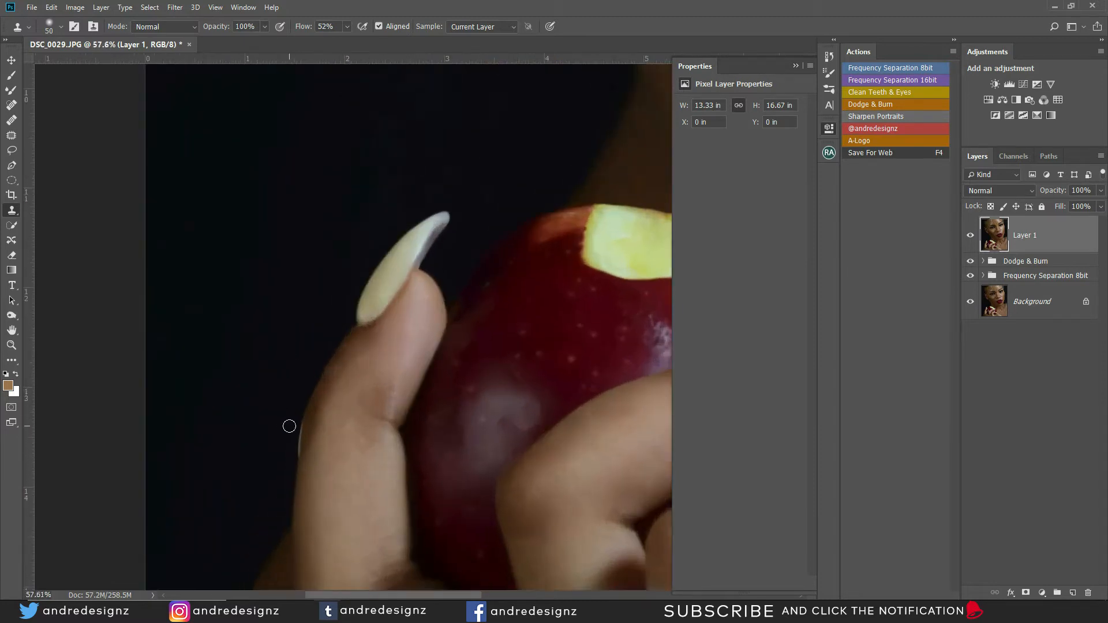
scroll(288, 425, "up", 5)
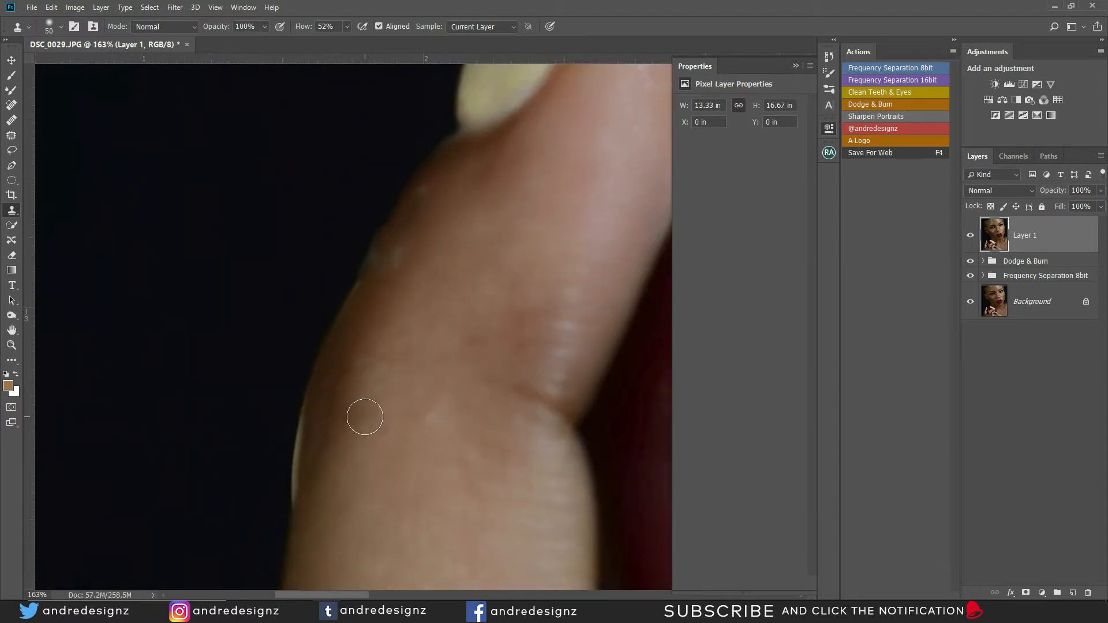
scroll(365, 416, "down", 9)
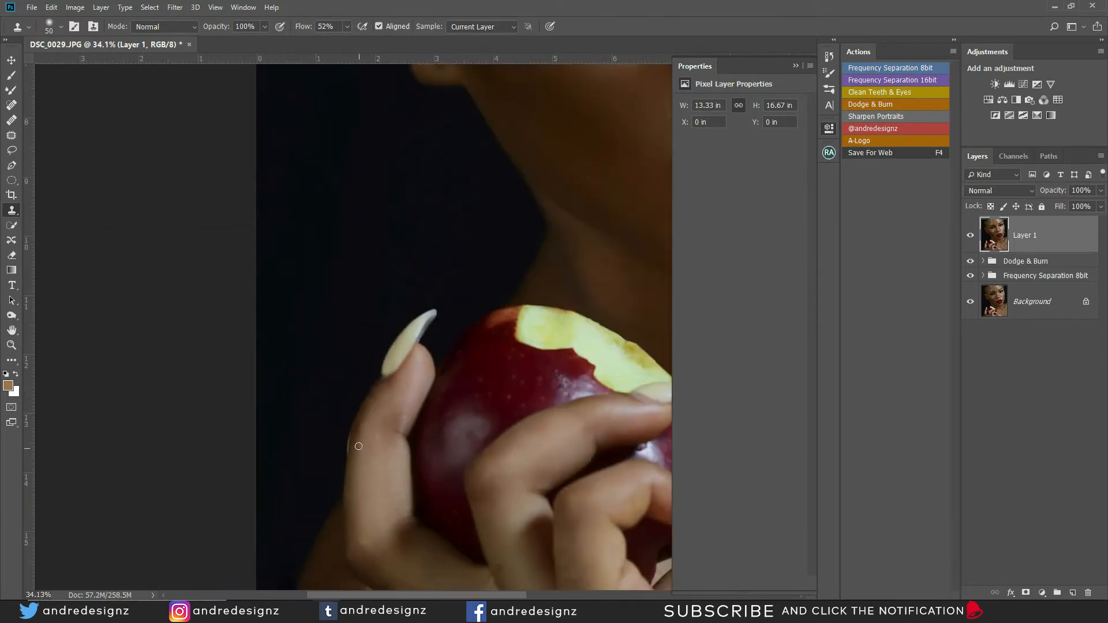
Clone clean nail texture over the cuticle gap at the base of the fingernail resting on the apple's bite
scroll(404, 470, "up", 7)
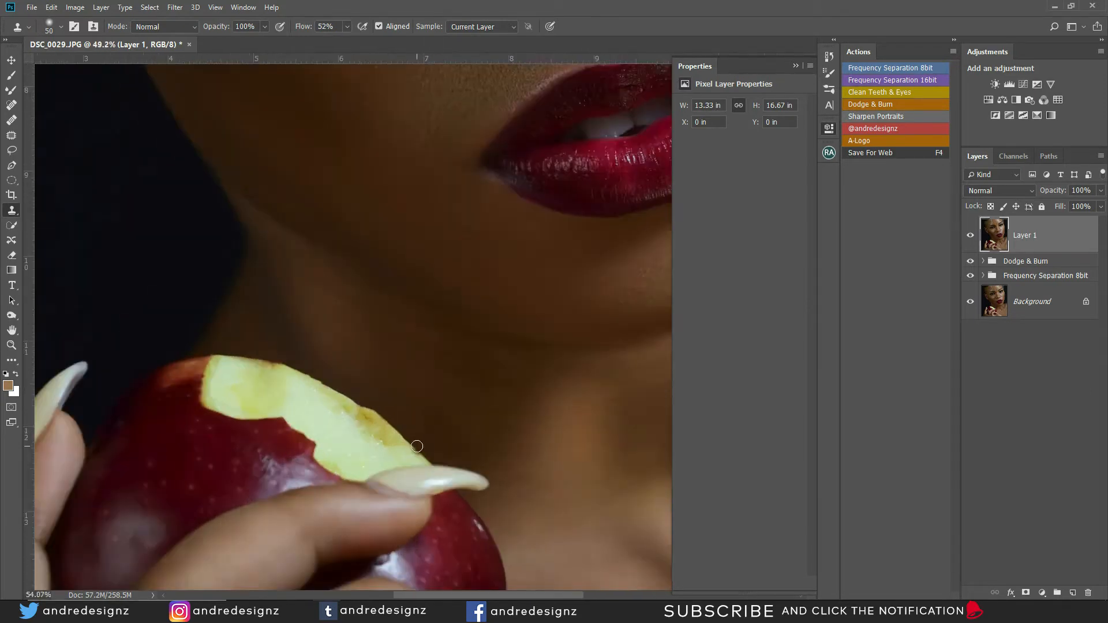
scroll(412, 472, "up", 2)
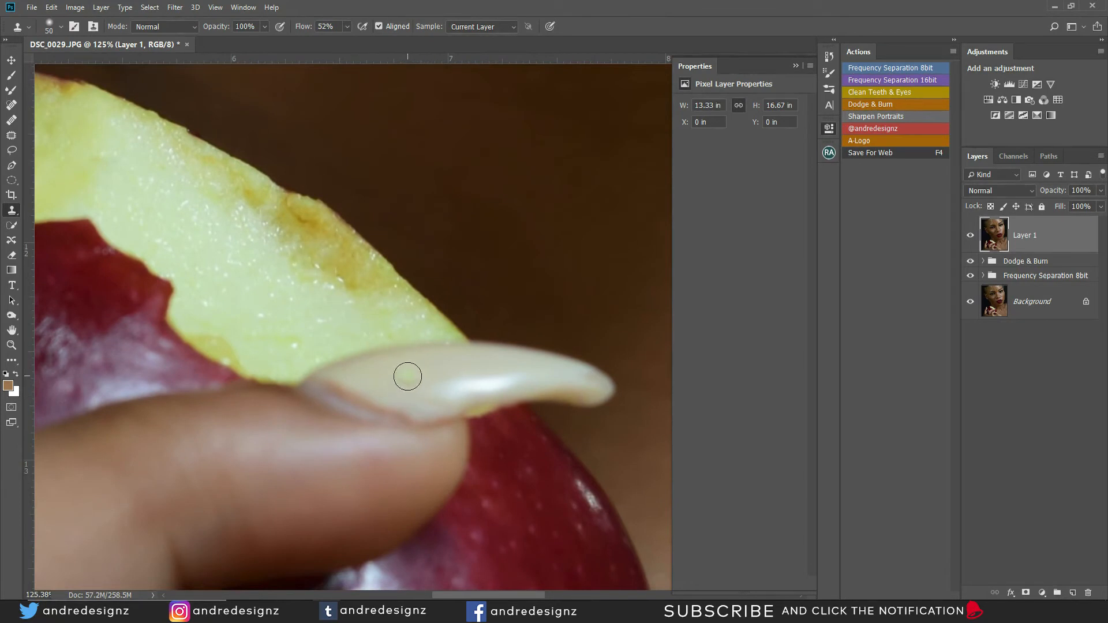
left_click(408, 402, "alt")
mouse_move(410, 417)
left_mouse_down()
mouse_move(390, 399)
mouse_move(394, 412)
mouse_move(373, 408)
mouse_move(376, 395)
mouse_move(364, 405)
mouse_move(324, 398)
mouse_move(324, 387)
mouse_move(362, 377)
mouse_move(371, 389)
mouse_move(347, 392)
mouse_move(375, 380)
mouse_move(394, 396)
mouse_move(348, 404)
mouse_move(388, 384)
mouse_move(390, 411)
mouse_move(387, 389)
mouse_move(413, 401)
mouse_move(364, 403)
mouse_move(362, 382)
mouse_move(316, 392)
left_mouse_up()
left_click(402, 386, "alt")
left_click(393, 396, "alt")
left_click(361, 378, "alt")
left_click(388, 385, "alt")
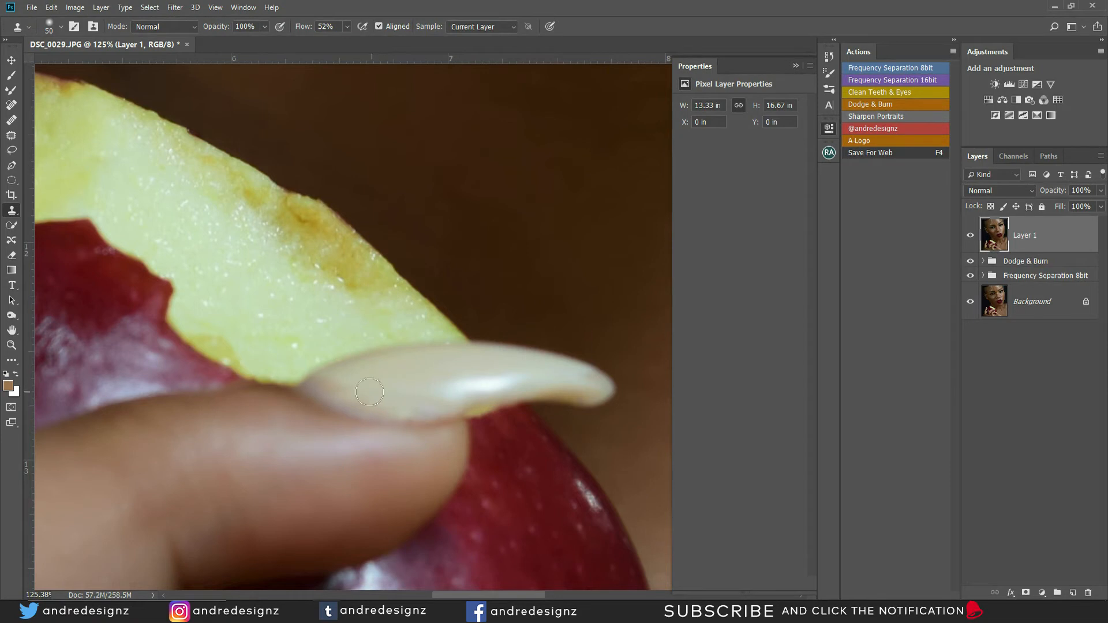
left_click(361, 375, "alt")
left_click_drag(343, 383, 307, 386)
scroll(367, 407, "down", 8)
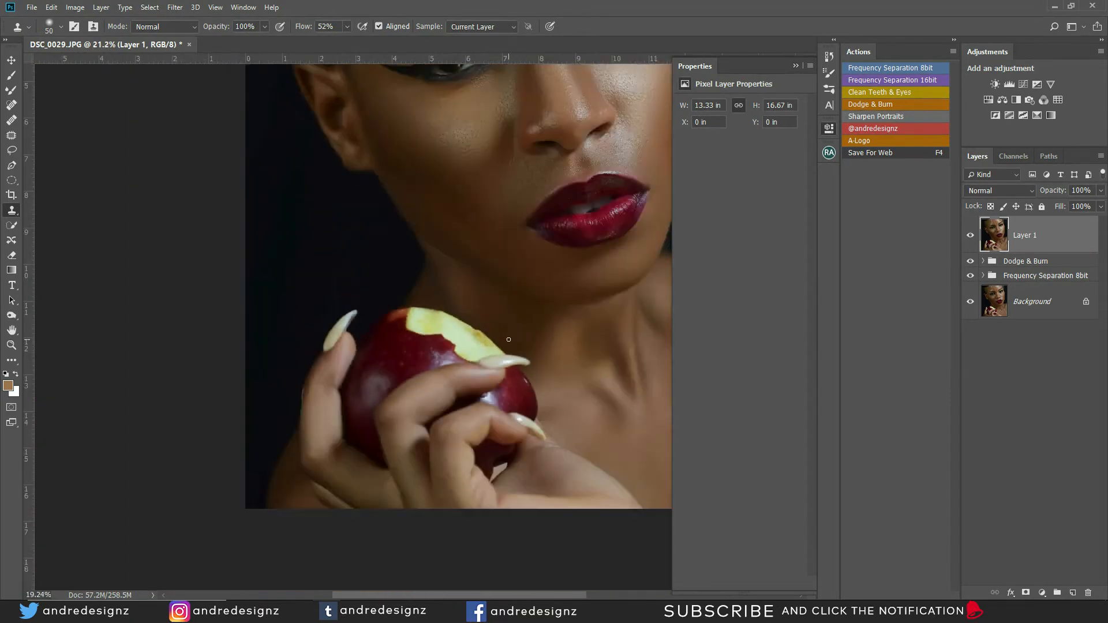
Undo the stray stamp on the lowest fingernail and clone clean nail texture over its base and inner edge
scroll(508, 339, "up", 6)
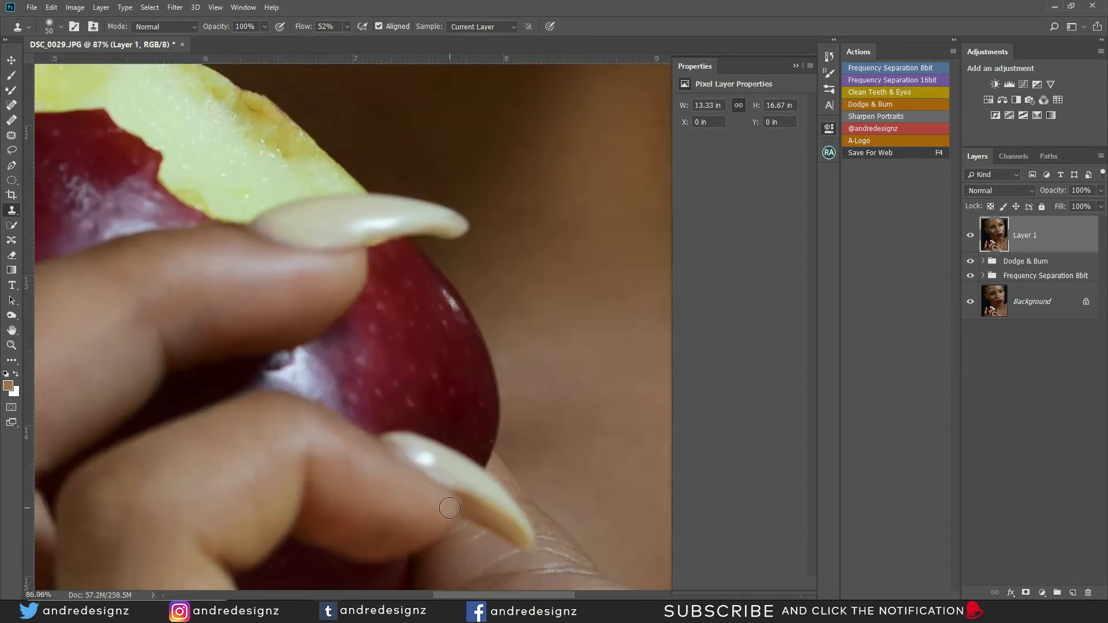
scroll(449, 508, "up", 1)
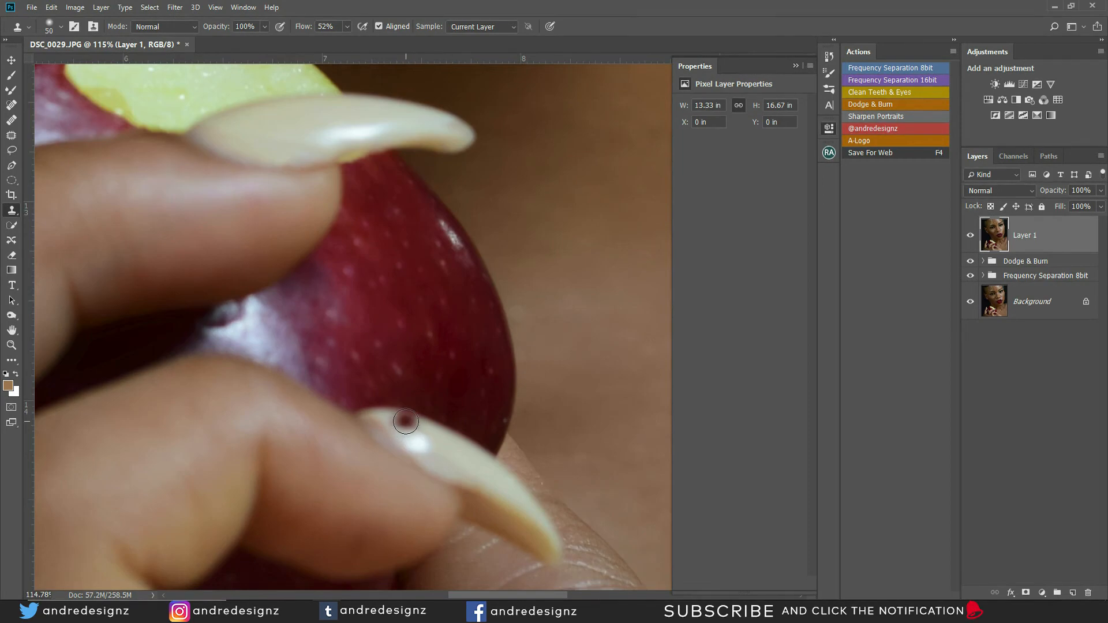
key("ctrl+z")
left_click(443, 459, "alt")
mouse_move(337, 407)
left_mouse_down()
mouse_move(400, 422)
mouse_move(364, 419)
mouse_move(397, 431)
mouse_move(380, 434)
mouse_move(391, 425)
mouse_move(360, 419)
mouse_move(395, 424)
mouse_move(400, 448)
mouse_move(418, 435)
mouse_move(453, 437)
mouse_move(438, 465)
mouse_move(398, 451)
left_mouse_up()
left_click(389, 423, "alt")
left_click(394, 425, "alt")
left_click(444, 460, "alt")
left_click(452, 455, "alt")
Examine the whole retouched portrait and the forehead skin up close
scroll(429, 460, "down", 10)
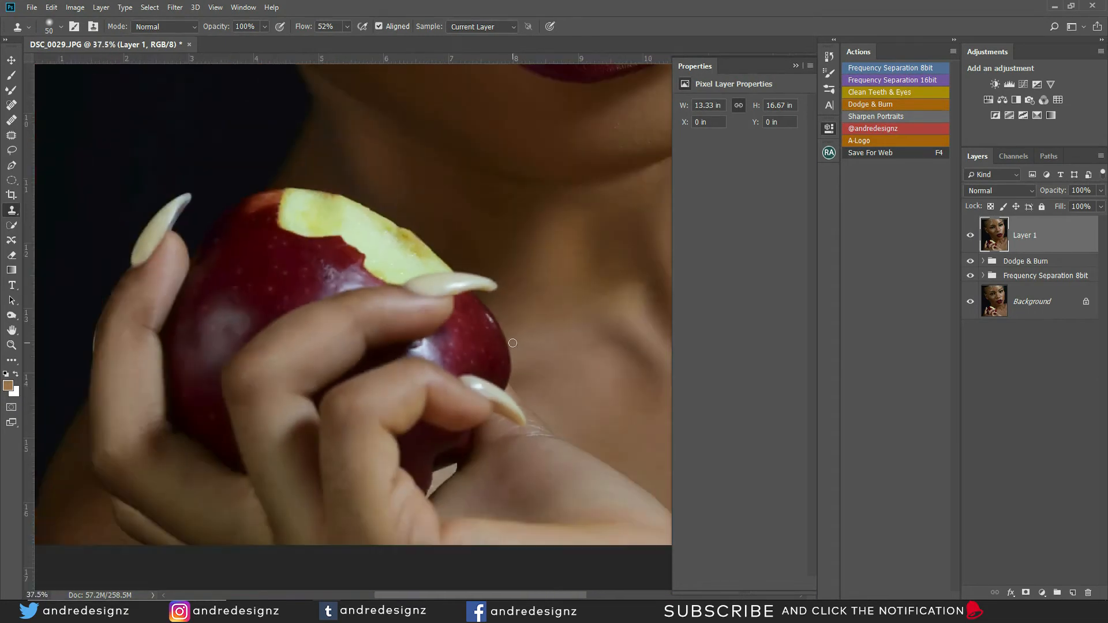
scroll(512, 345, "down", 3)
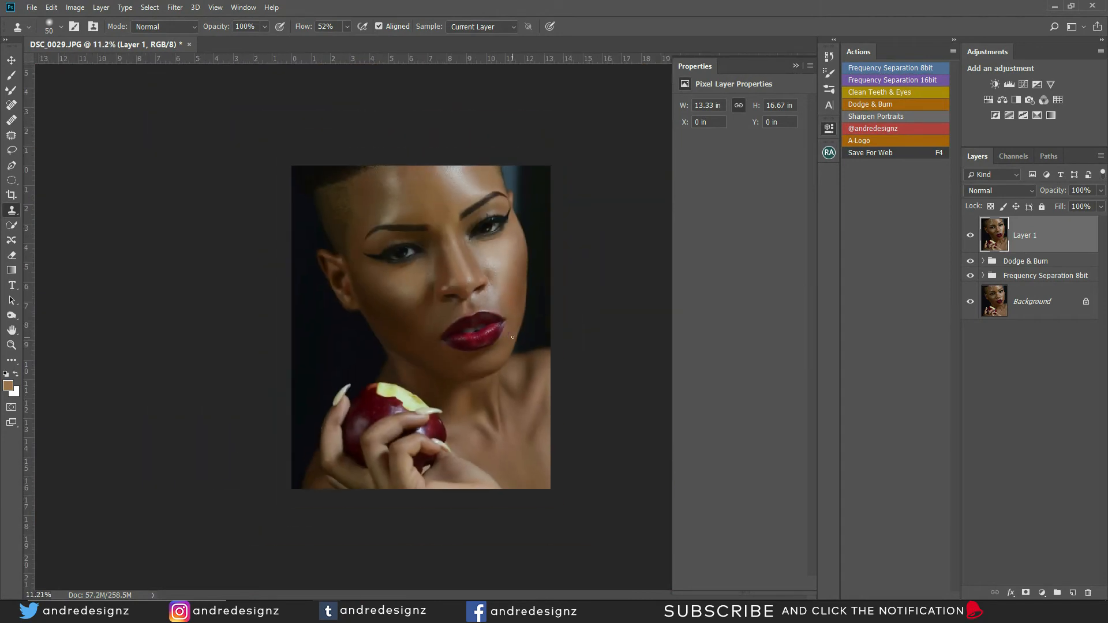
scroll(404, 234, "up", 5)
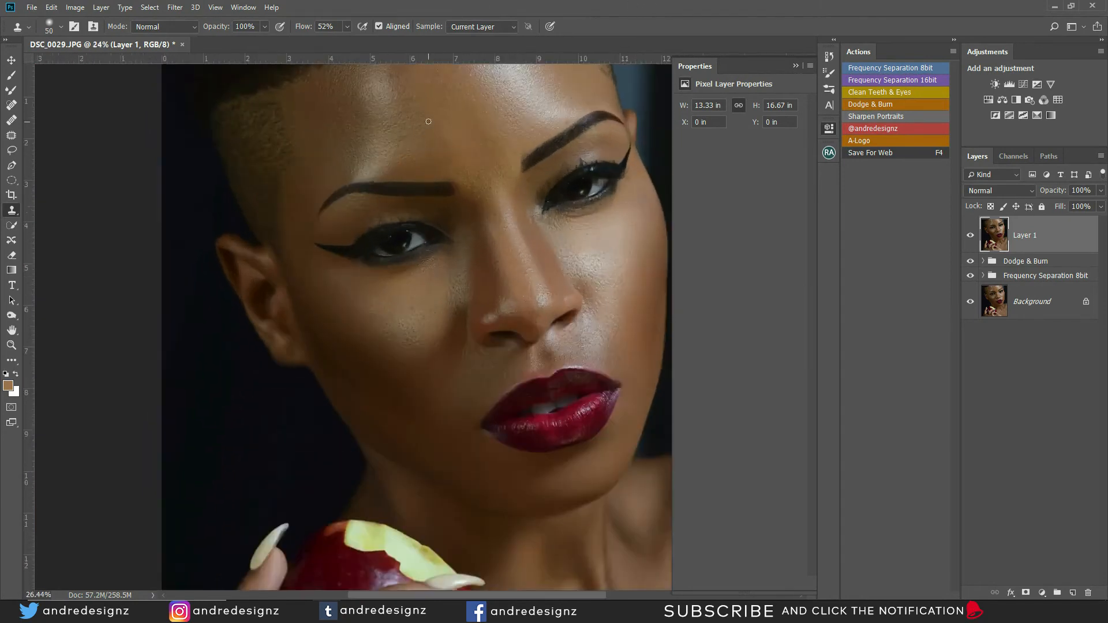
left_click_drag(403, 137, 403, 401)
scroll(403, 342, "up", 3)
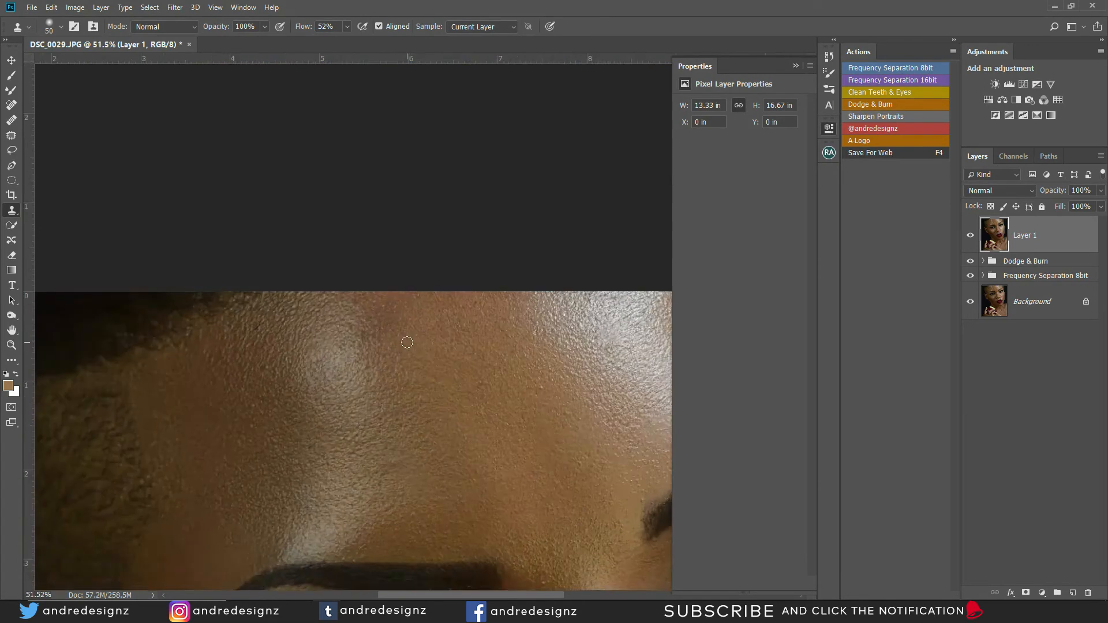
scroll(403, 341, "down", 6)
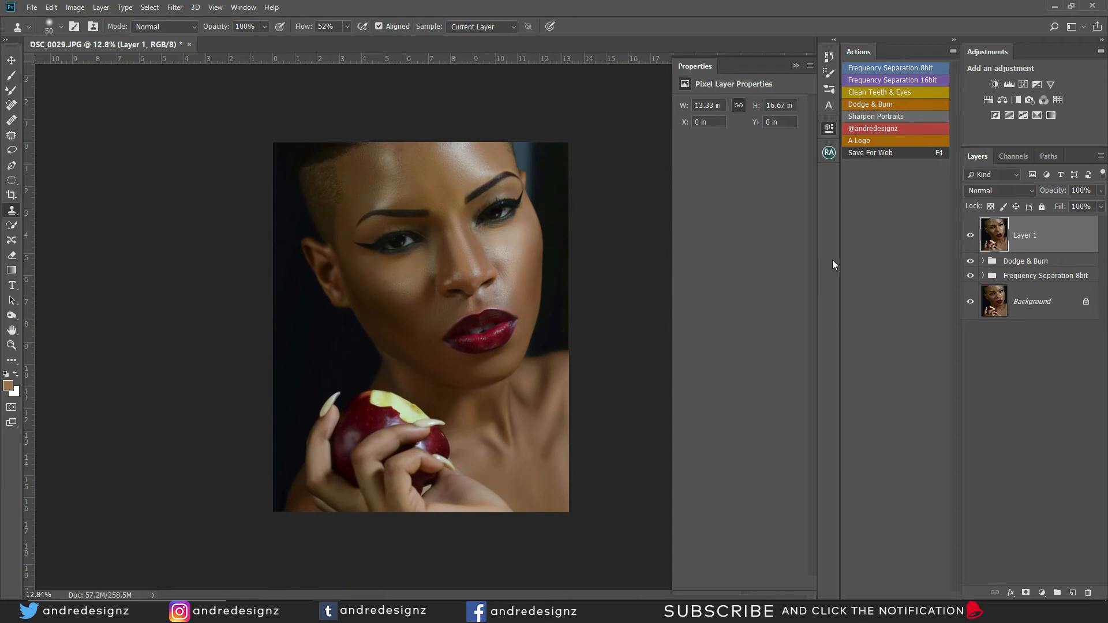
Start a Save for Web (Legacy) export and set the image width to 1200 px
left_click(33, 8)
mouse_move(154, 169)
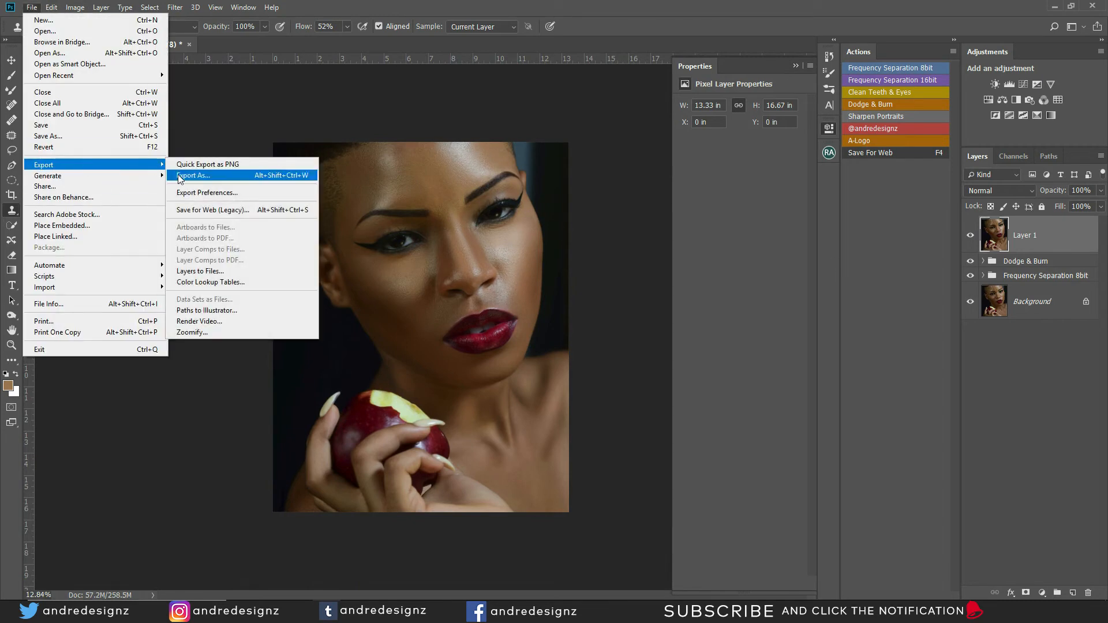
left_click(194, 209)
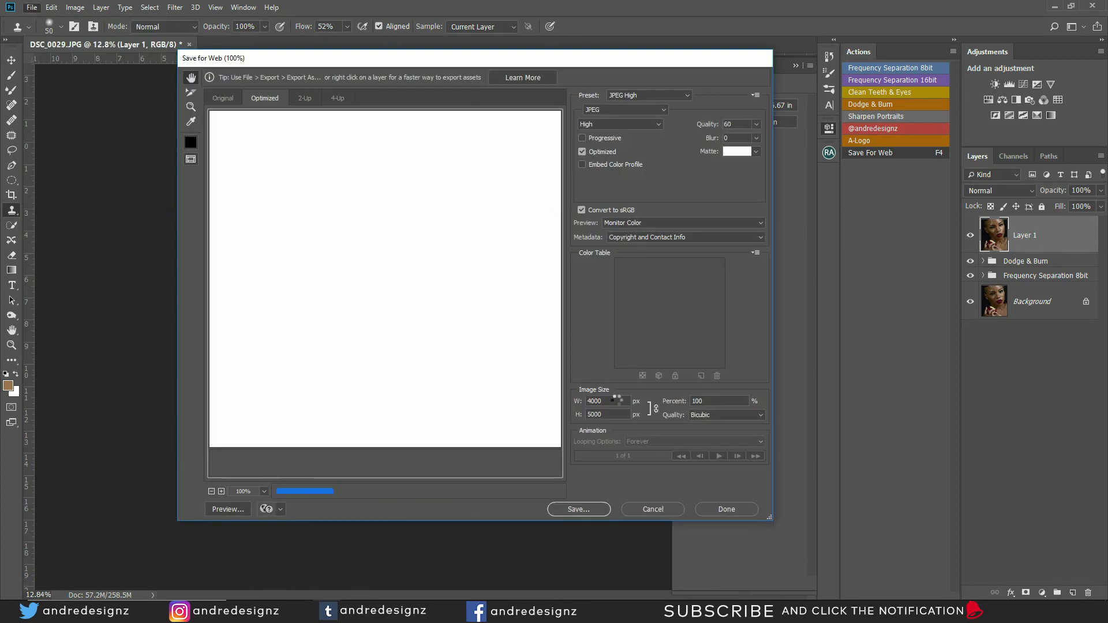
type("12")
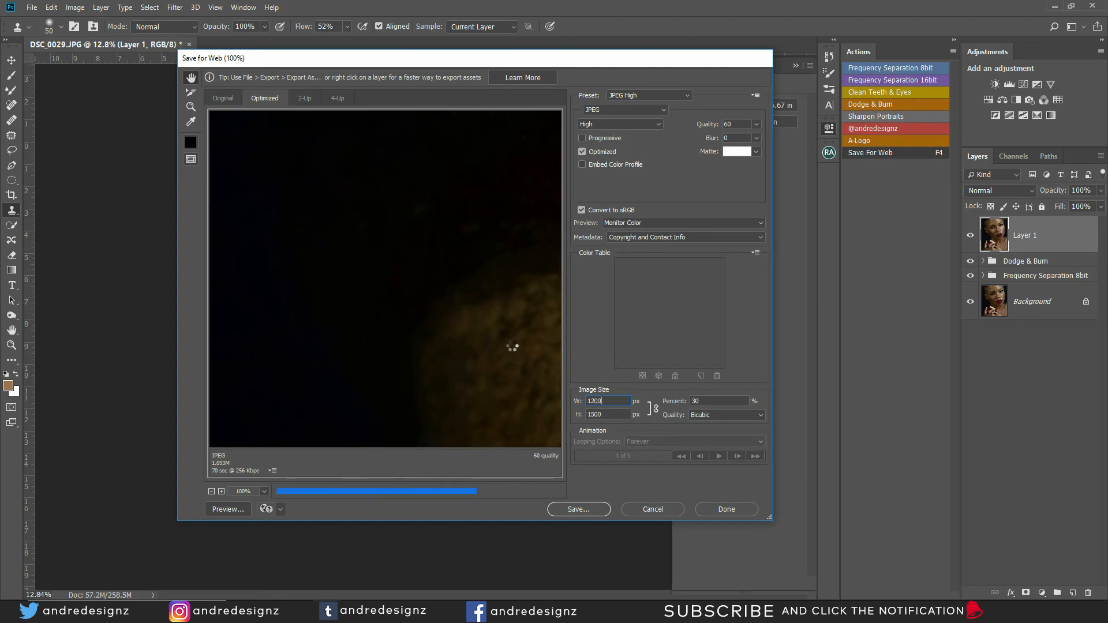
Save the optimized image as DSC_0029 on the Desktop and open the exported file in Photos
left_click(594, 512)
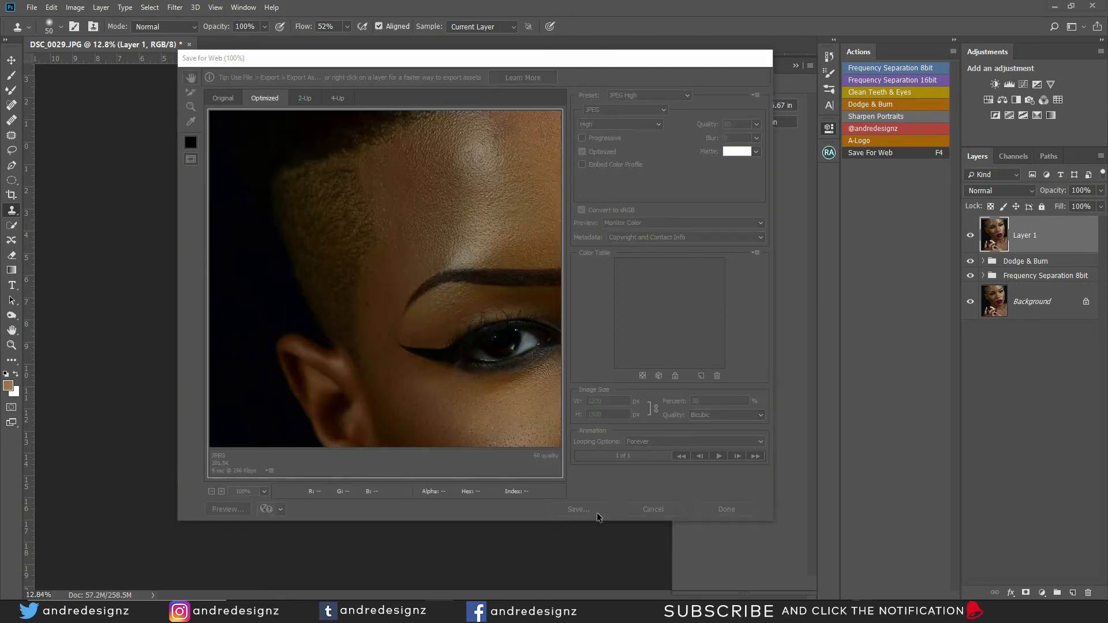
left_click(579, 509)
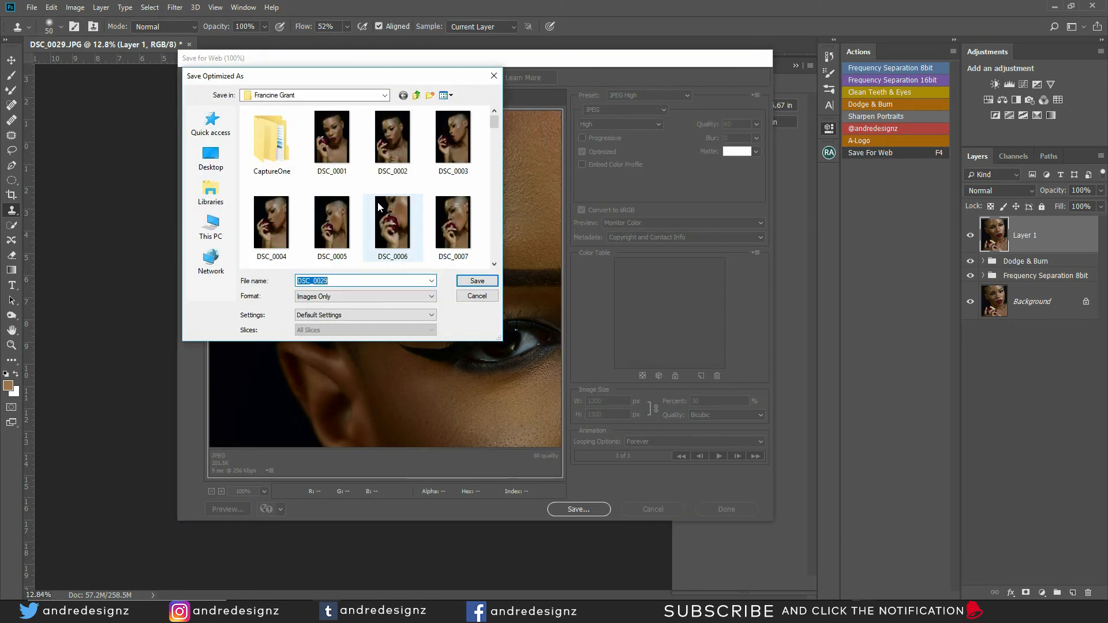
left_click(211, 156)
left_click(477, 281)
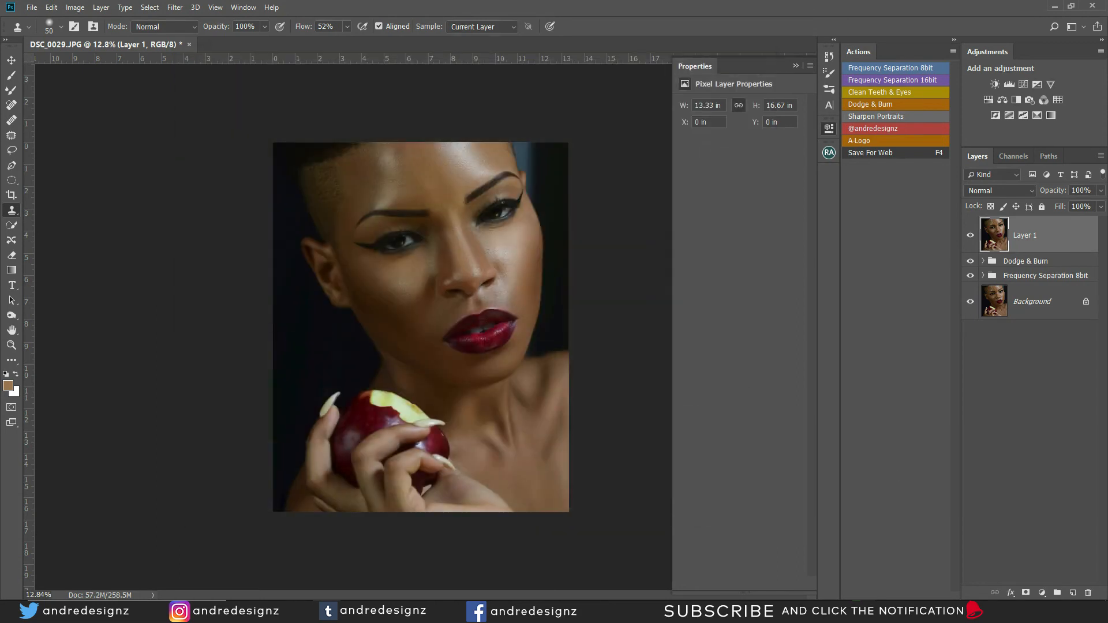
left_click(899, 612)
left_click(928, 593)
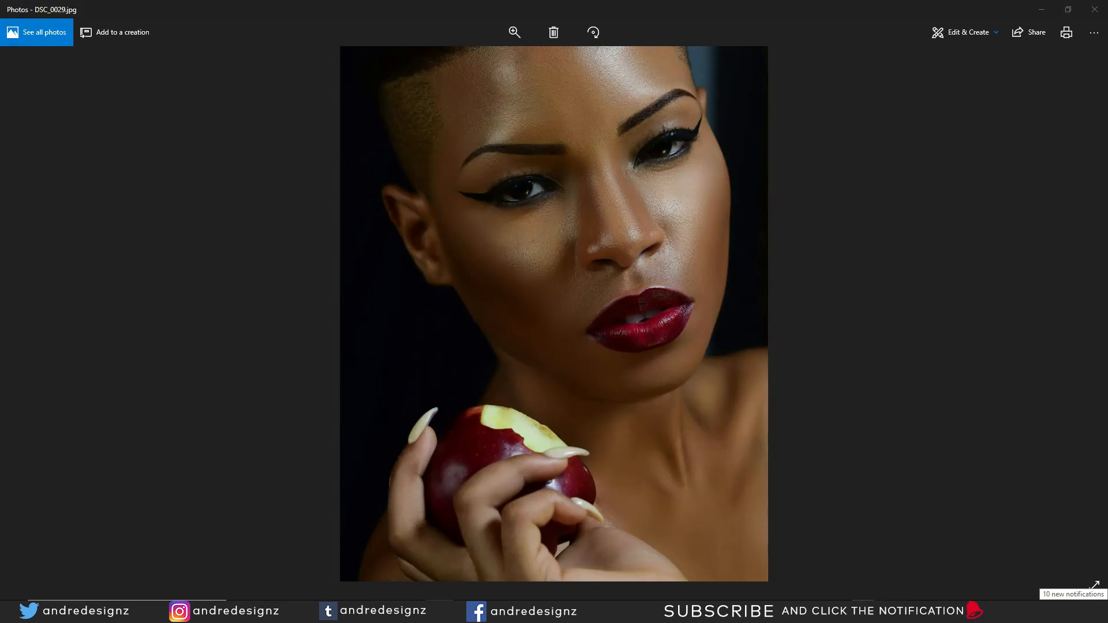